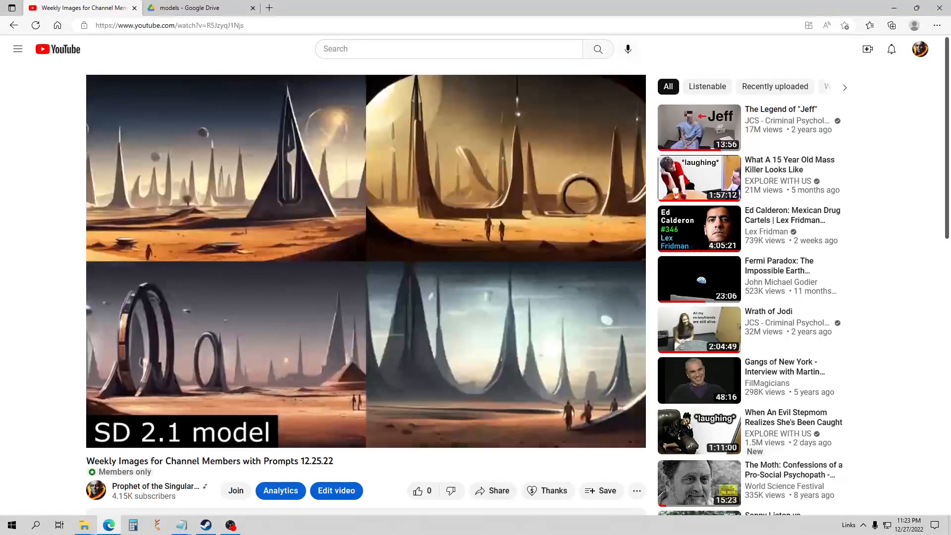
# Leave the YouTube video and paste-and-go the copied Deforum Stable Diffusion v0.6 Colab notebook link.
pyautogui.moveTo(311, 326)
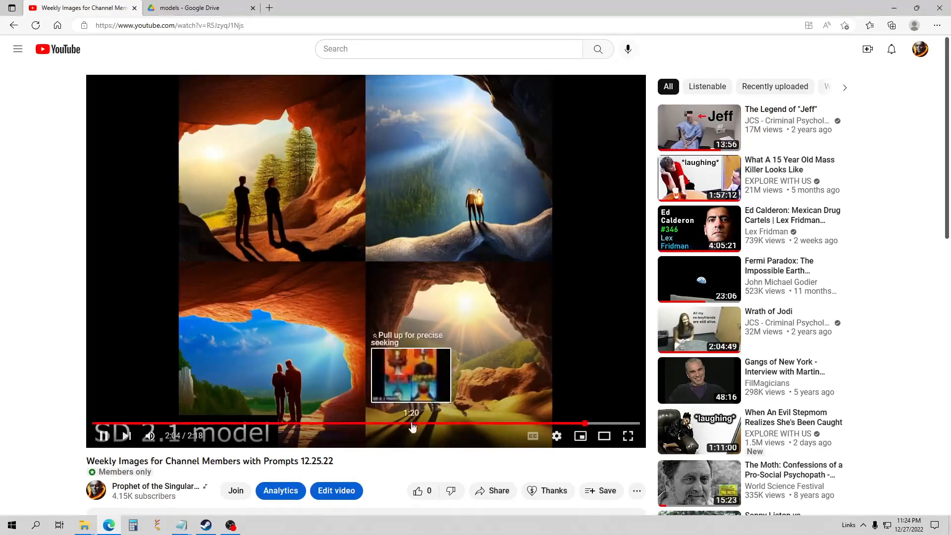
pyautogui.click(412, 424)
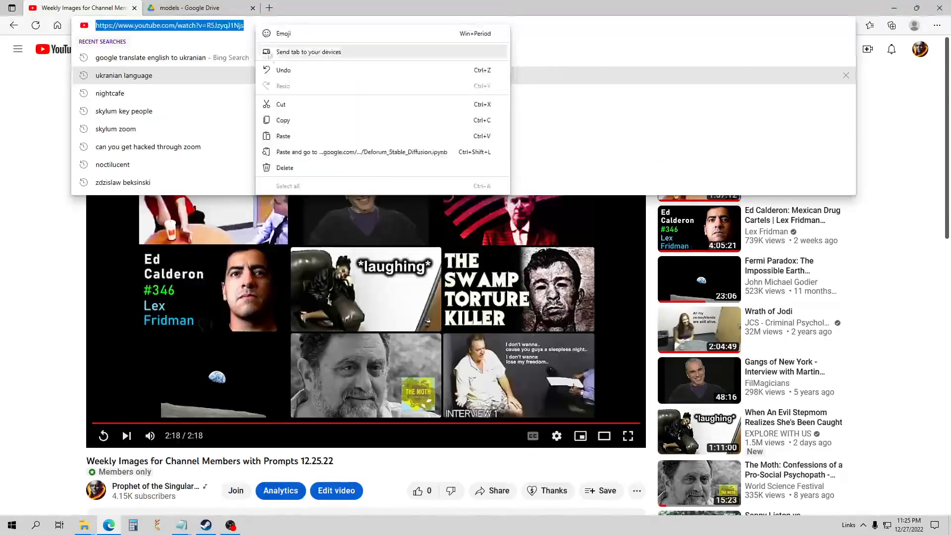
pyautogui.click(304, 152)
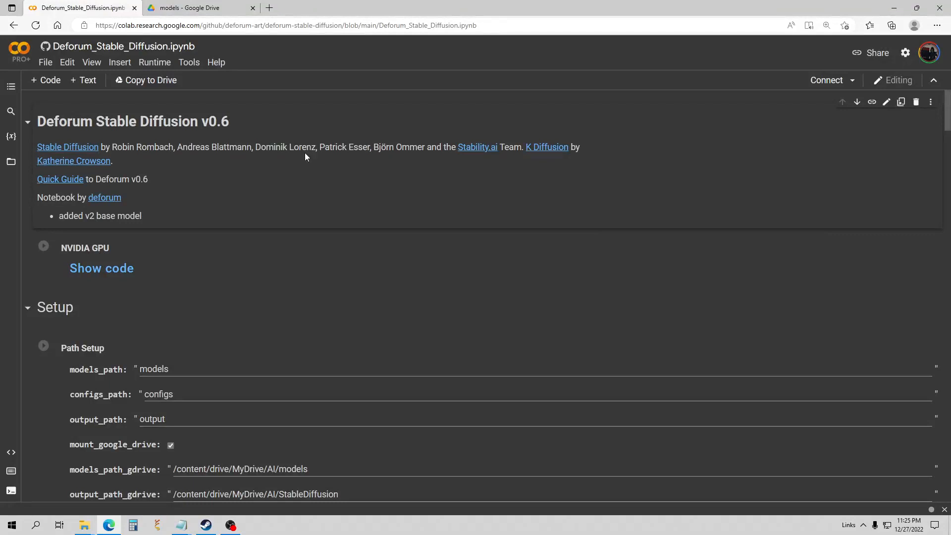
# Save a Drive copy of the Deforum notebook, close the read-only original, and review the v2 model note.
pyautogui.click(155, 84)
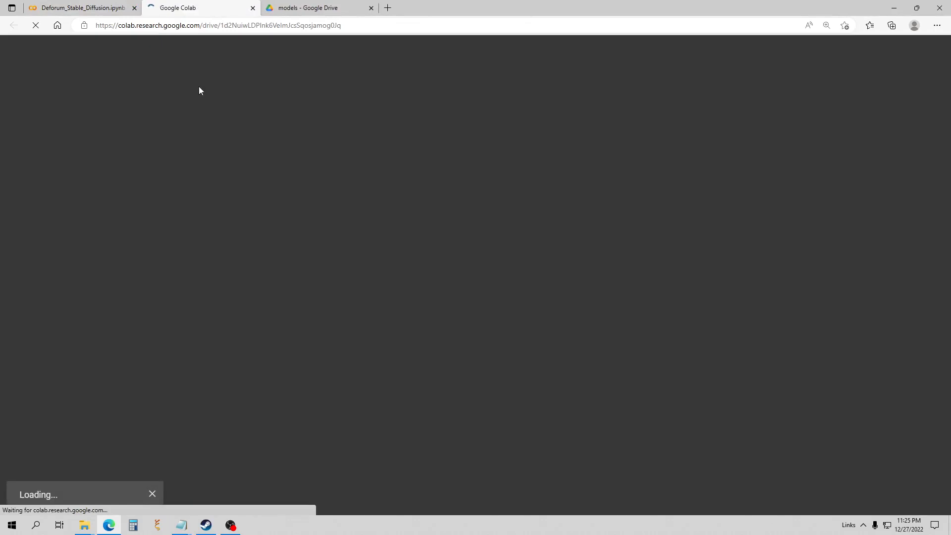
pyautogui.click(134, 8)
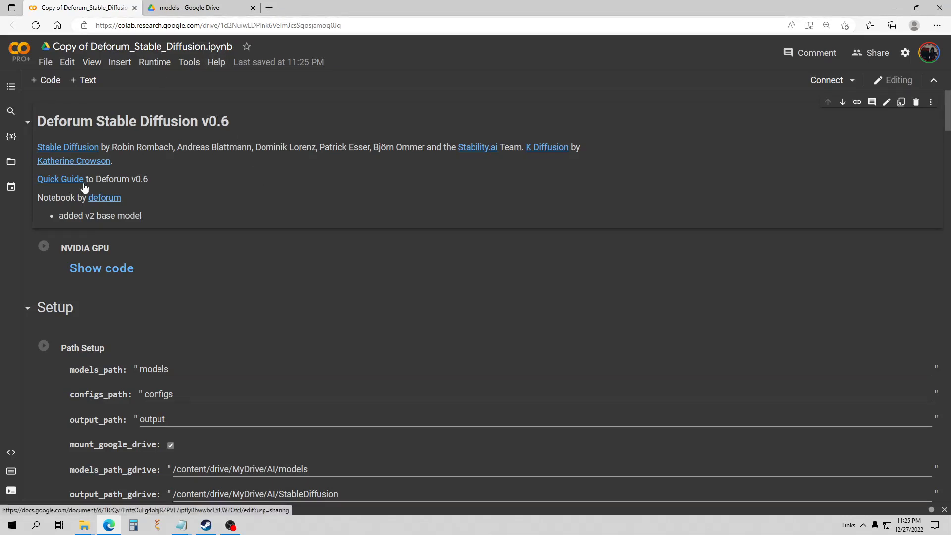
pyautogui.moveTo(63, 216); pyautogui.dragTo(141, 216)
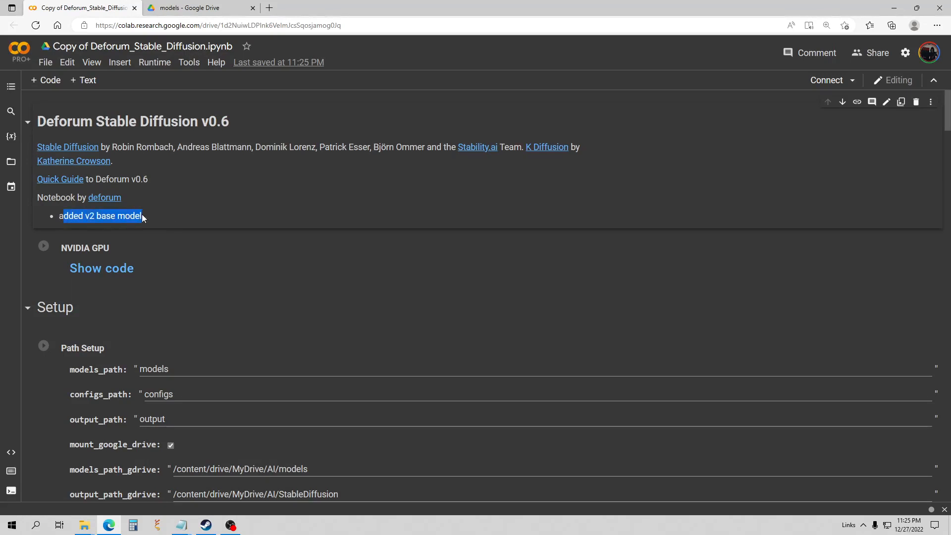
pyautogui.click(216, 221)
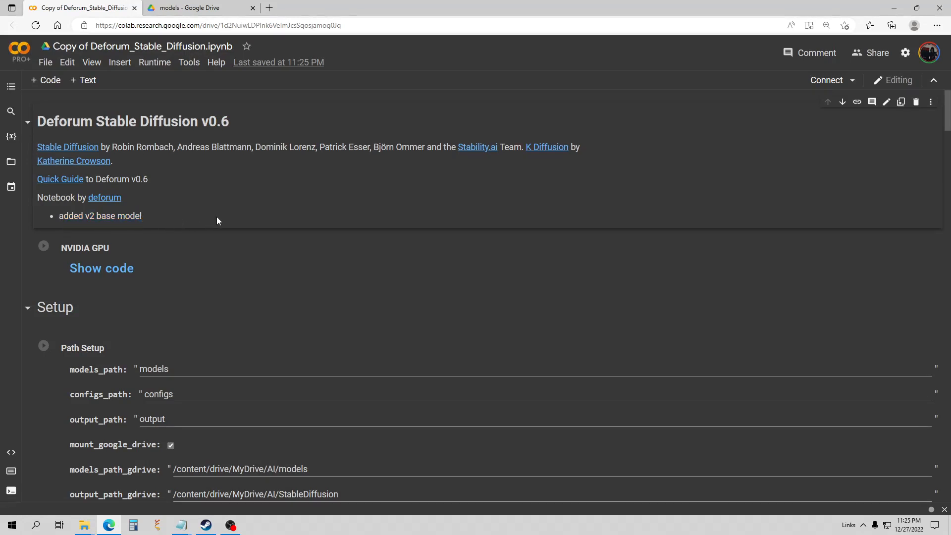
pyautogui.scroll(-5, 217, 221)
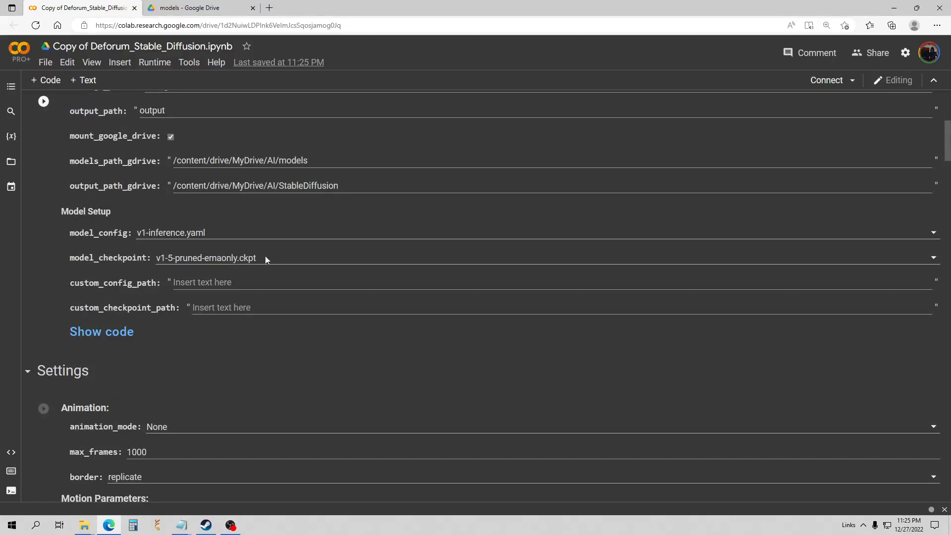
pyautogui.scroll(1, 242, 249)
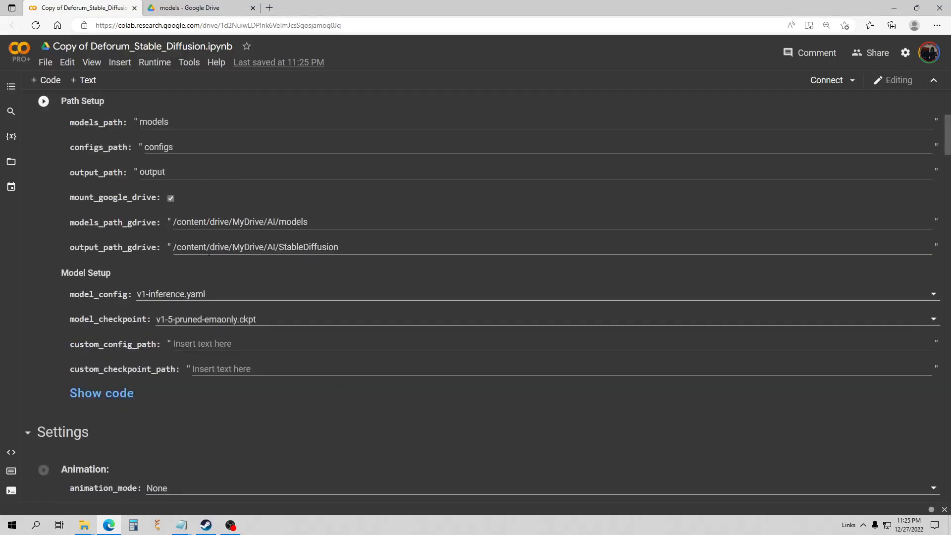
pyautogui.scroll(4, 303, 261)
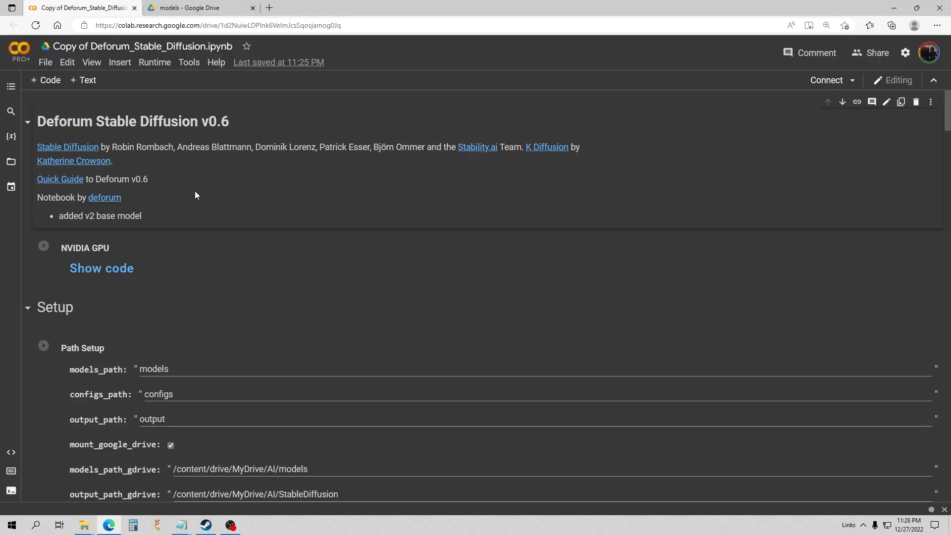
pyautogui.scroll(-4, 212, 253)
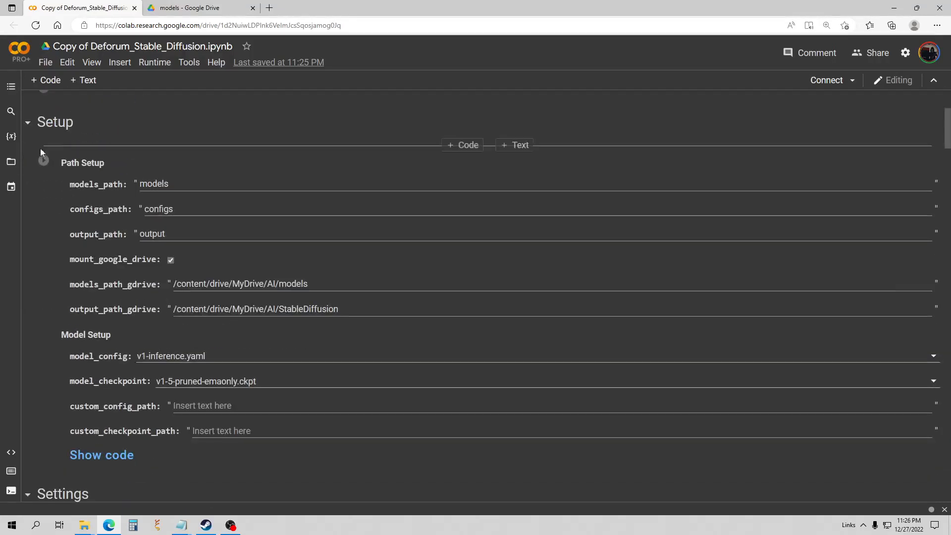
# Connect the runtime via the Files sidebar and run the NVIDIA GPU check cell.
pyautogui.click(11, 163)
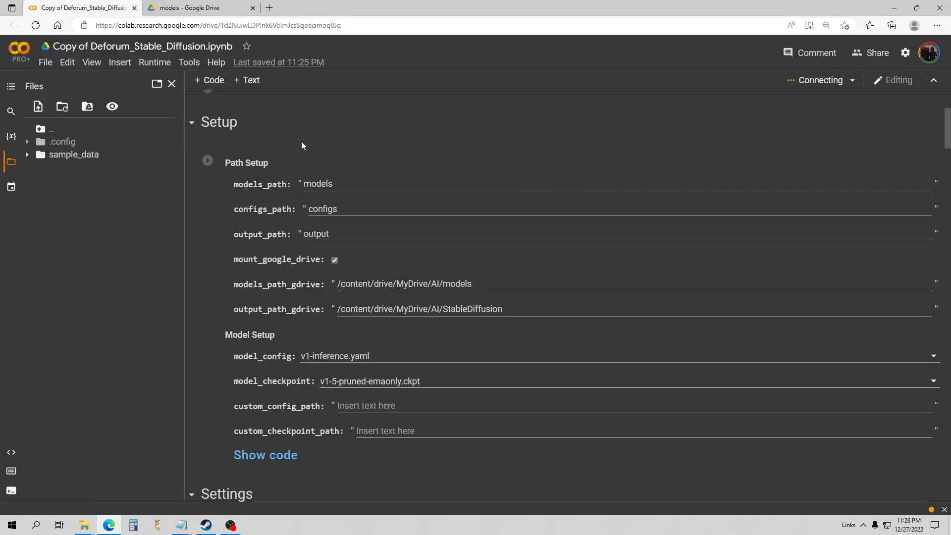
pyautogui.scroll(-1, 443, 247)
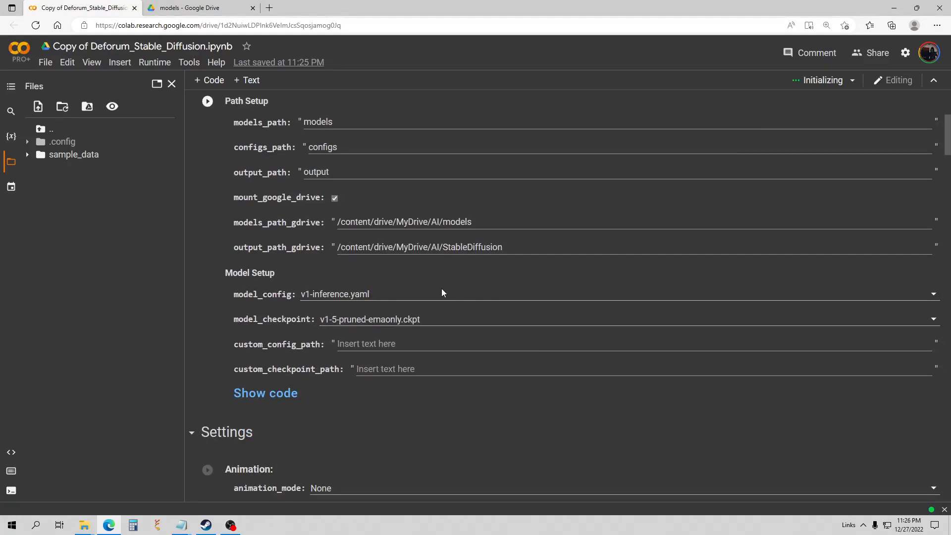
pyautogui.scroll(4, 458, 295)
pyautogui.click(207, 247)
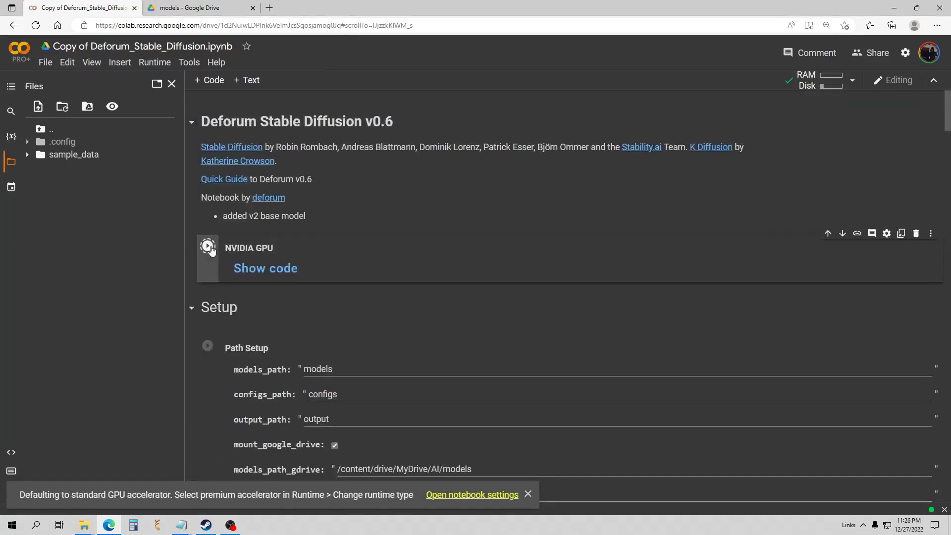
pyautogui.scroll(-2, 385, 240)
pyautogui.scroll(-3, 385, 239)
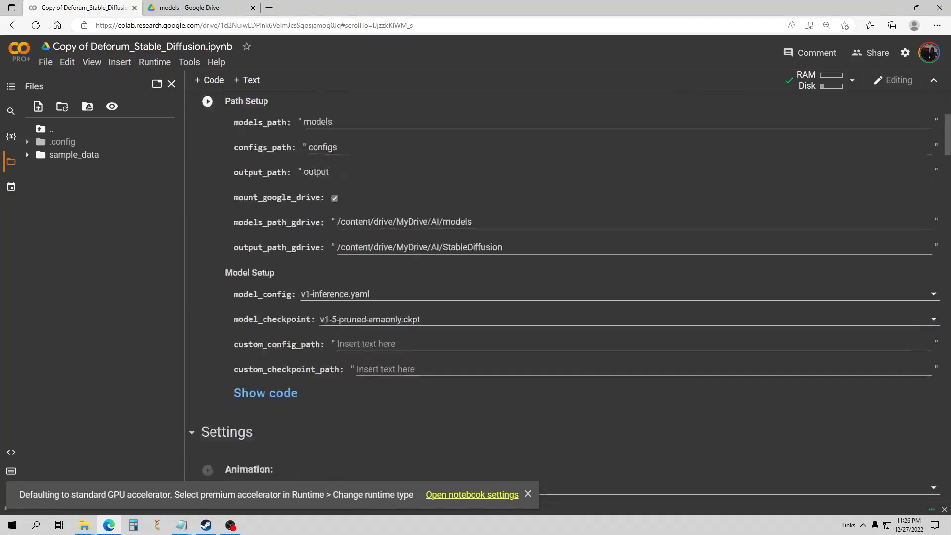
pyautogui.scroll(-1, 414, 250)
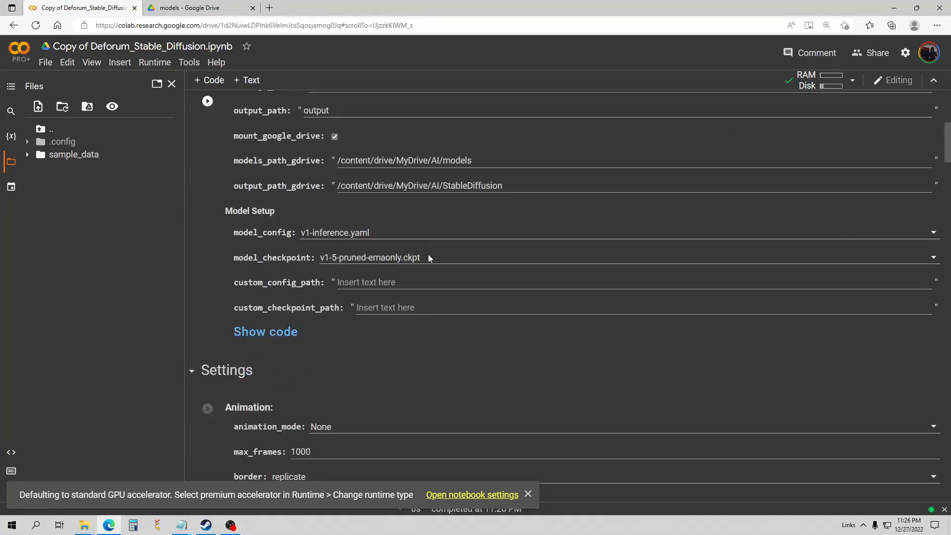
# In Model Setup, choose the 512-base-ema.ckpt checkpoint and the v2-inference.yaml config.
pyautogui.click(428, 254)
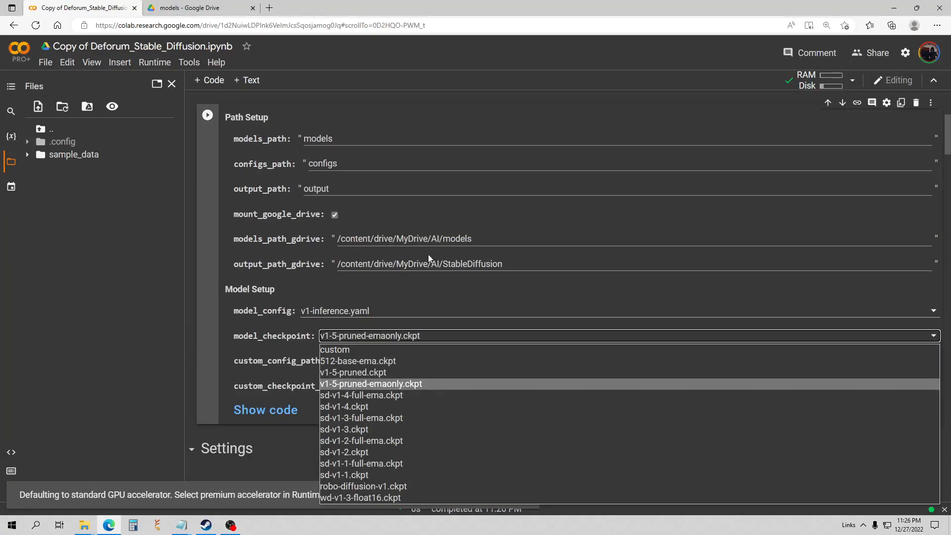
pyautogui.click(365, 362)
pyautogui.click(382, 311)
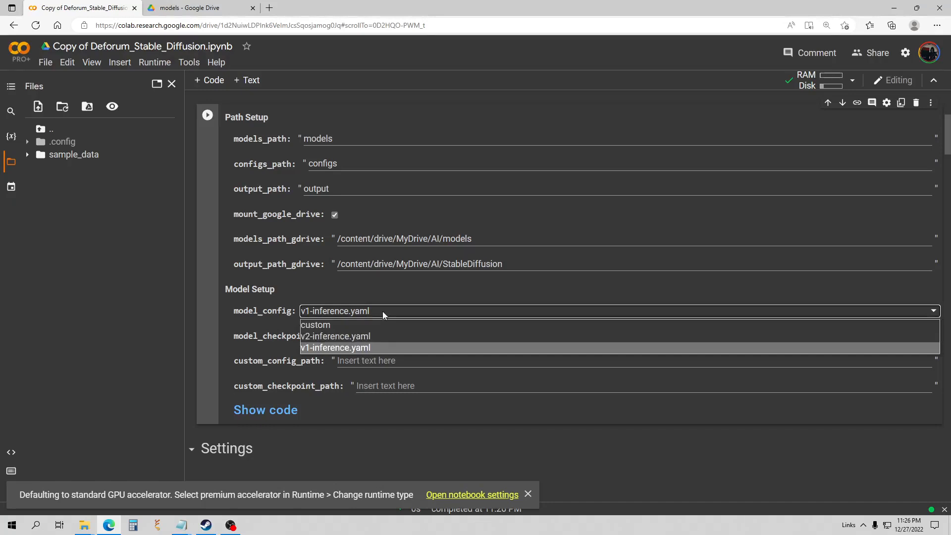
pyautogui.click(375, 335)
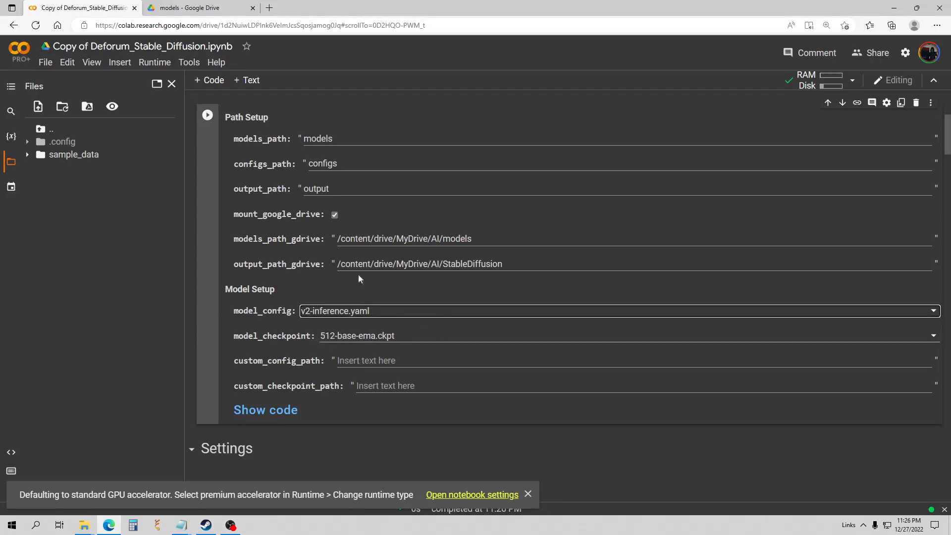
pyautogui.click(67, 64)
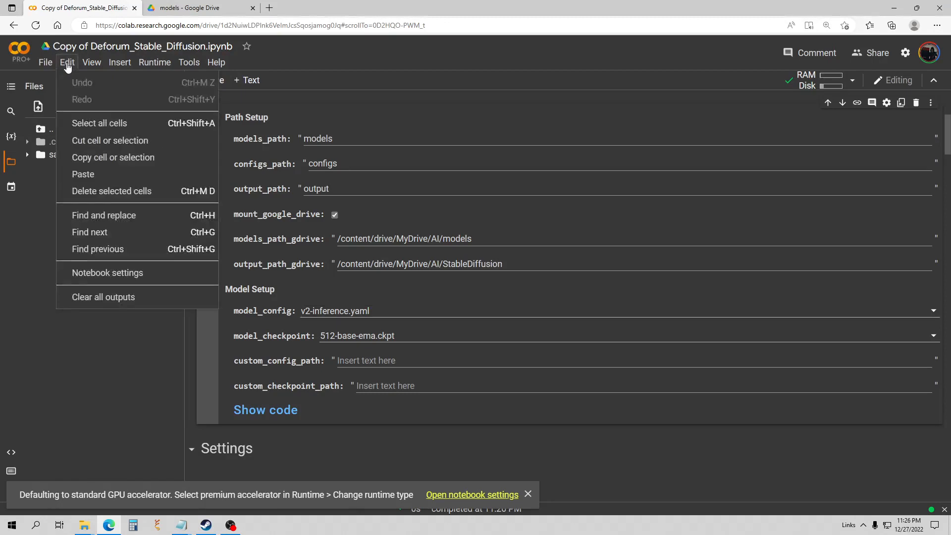
# In Notebook settings, keep the GPU accelerator and leave the runtime shape on High-RAM.
pyautogui.click(115, 273)
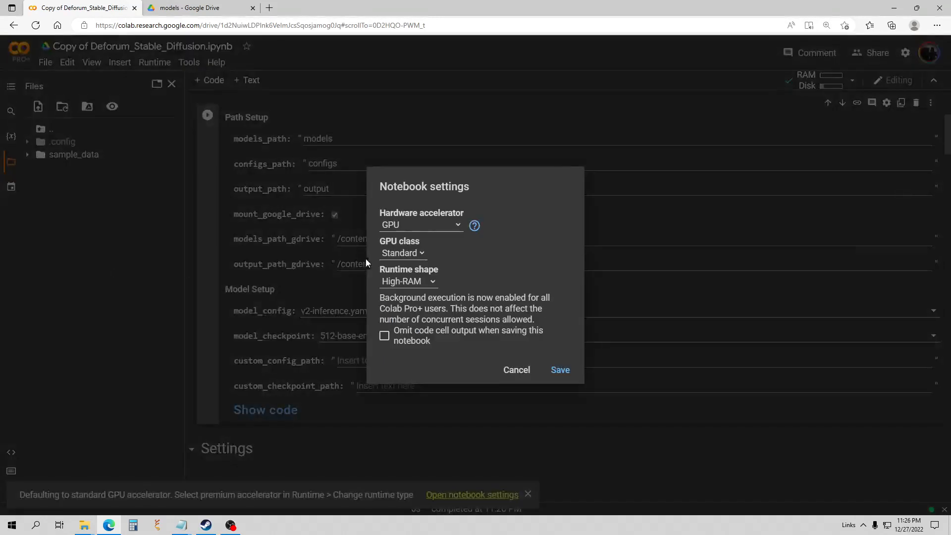
pyautogui.click(425, 283)
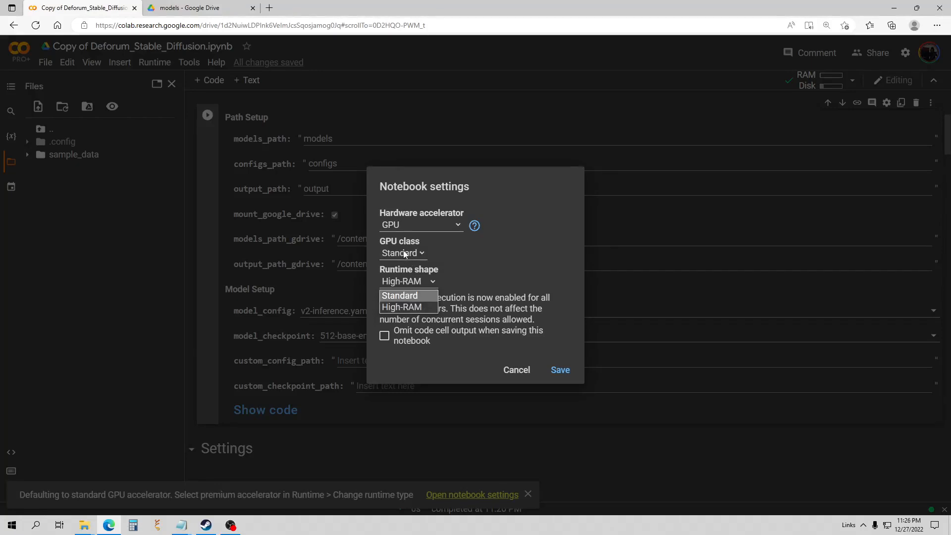
pyautogui.click(406, 308)
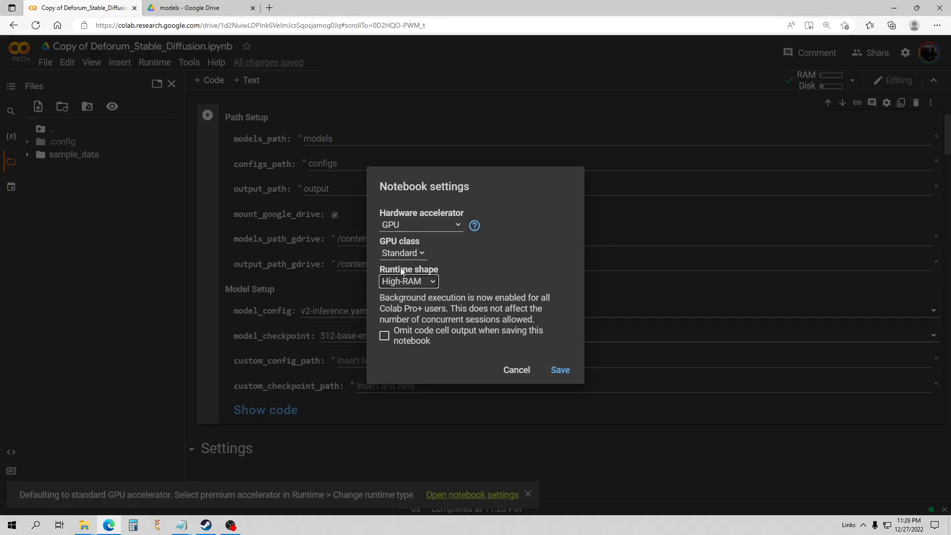
# Save the notebook settings, then add and run a drive.mount cell, allowing Google Drive access.
pyautogui.click(559, 371)
pyautogui.scroll(5, 430, 245)
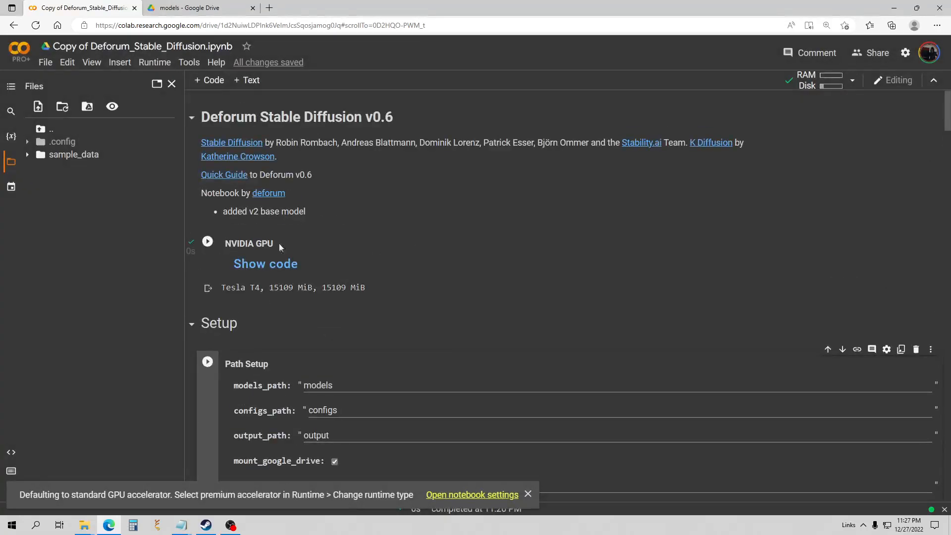
pyautogui.scroll(-3, 373, 278)
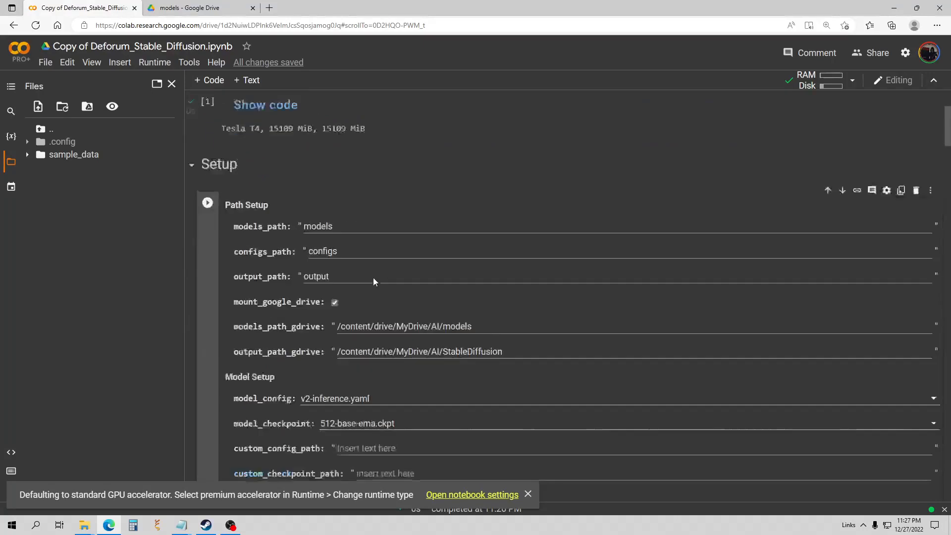
pyautogui.scroll(-3, 373, 277)
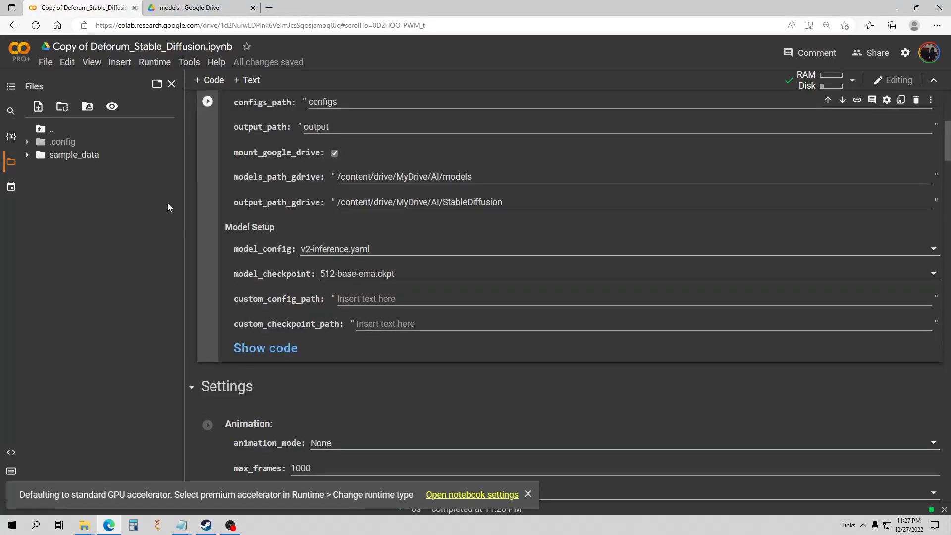
pyautogui.scroll(4, 204, 200)
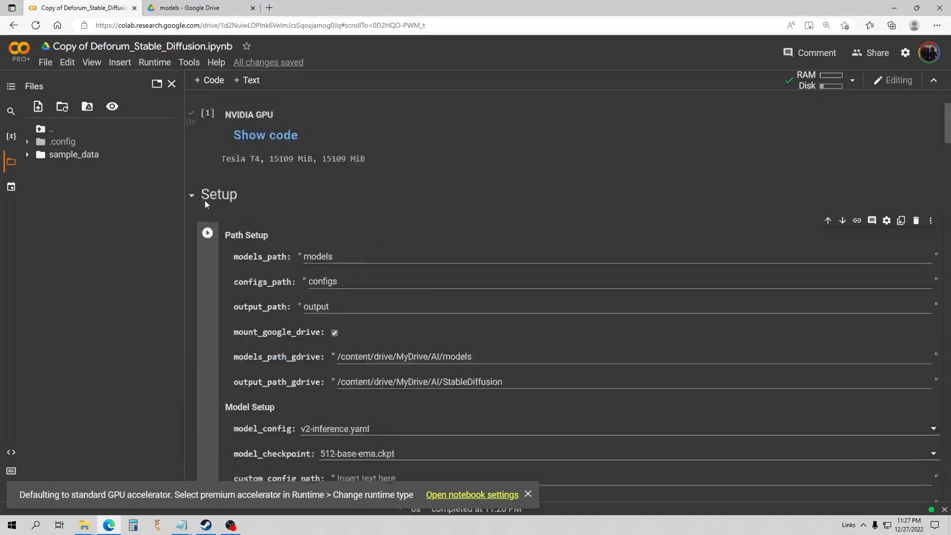
pyautogui.click(88, 108)
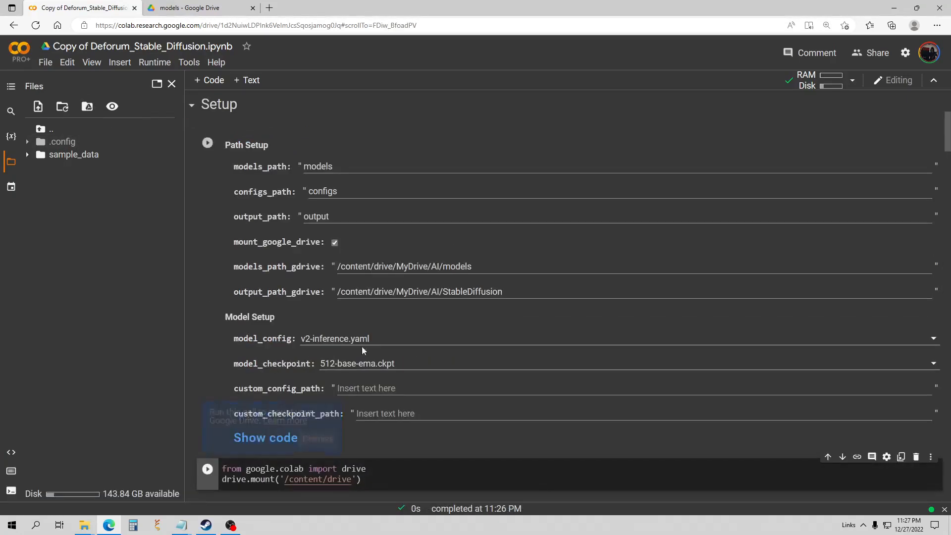
pyautogui.scroll(-3, 364, 351)
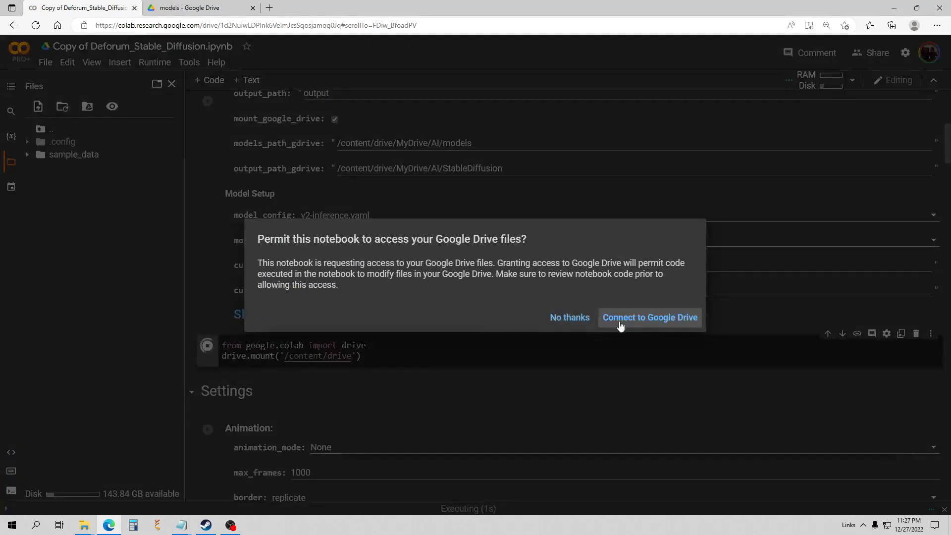
pyautogui.click(623, 319)
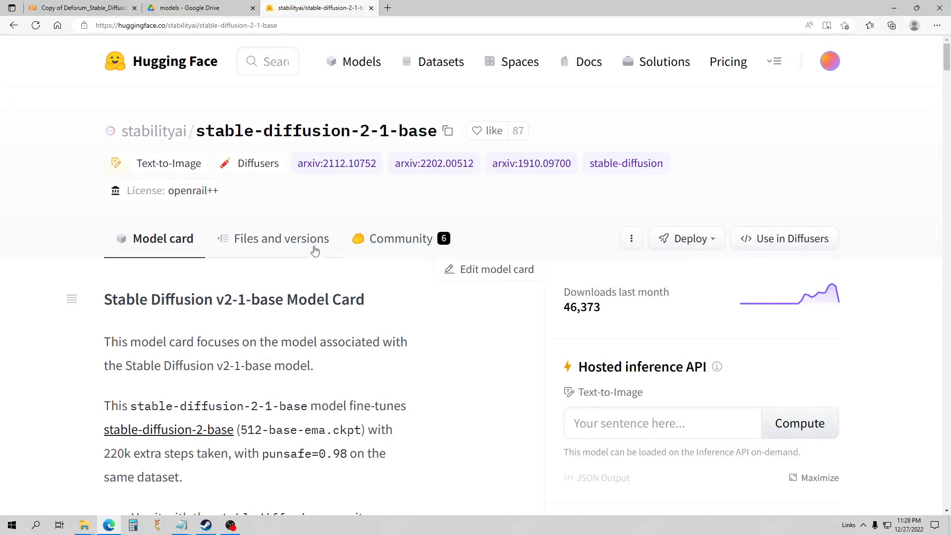
# Browse the stable-diffusion-2-1-base Files and versions list down to the v2-1 .ckpt files.
pyautogui.scroll(-1, 250, 225)
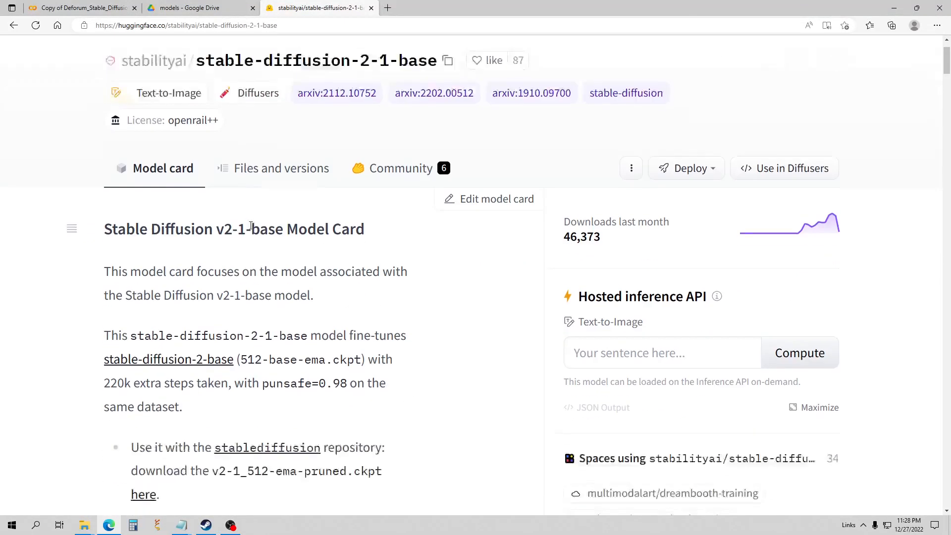
pyautogui.scroll(-1, 261, 229)
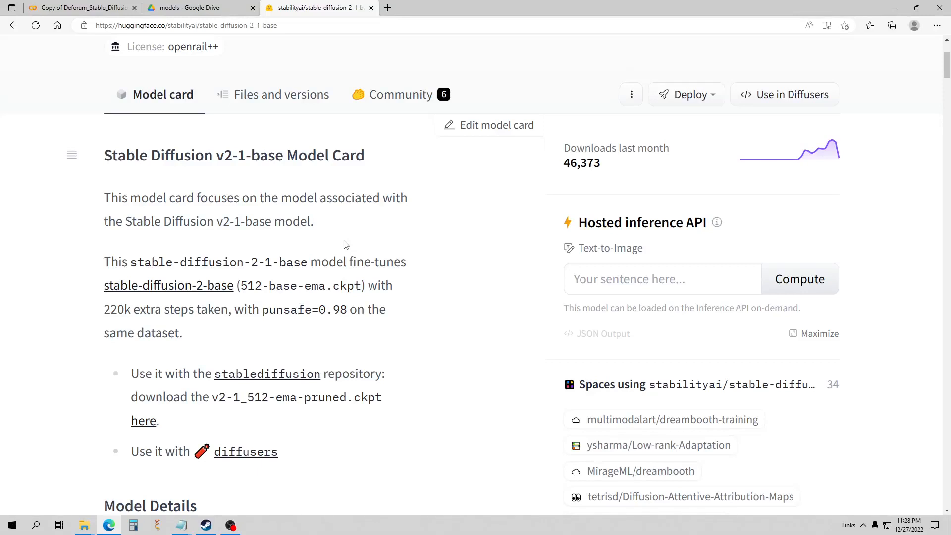
pyautogui.click(297, 98)
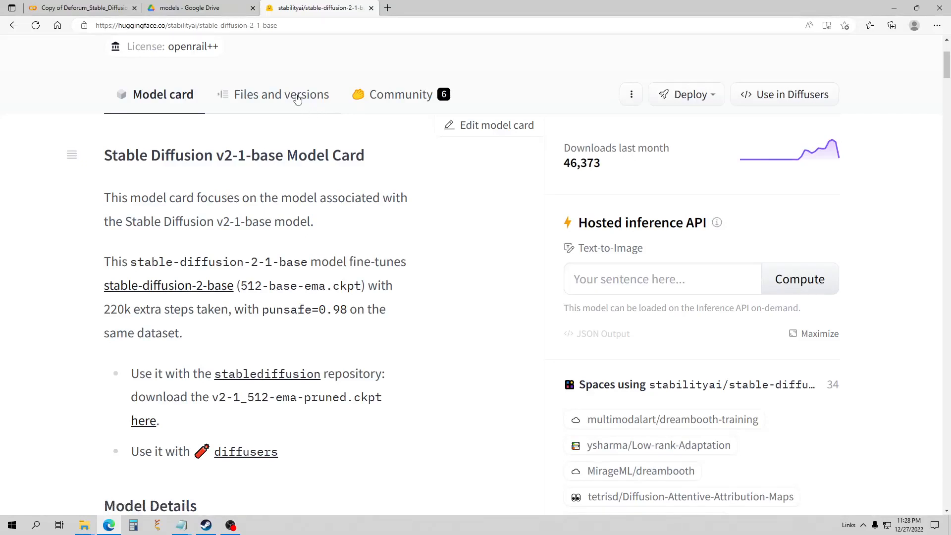
pyautogui.scroll(-2, 327, 194)
pyautogui.scroll(-2, 327, 194)
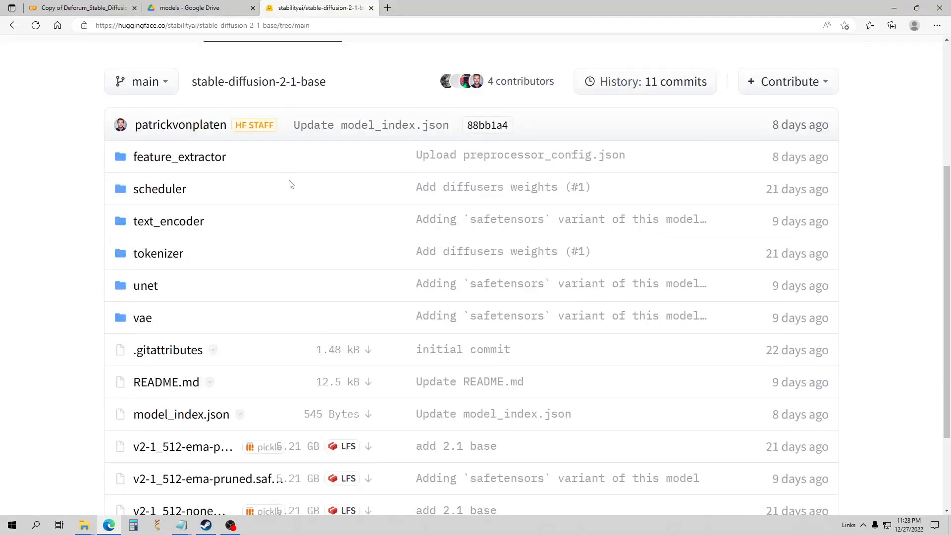
pyautogui.scroll(-2, 290, 183)
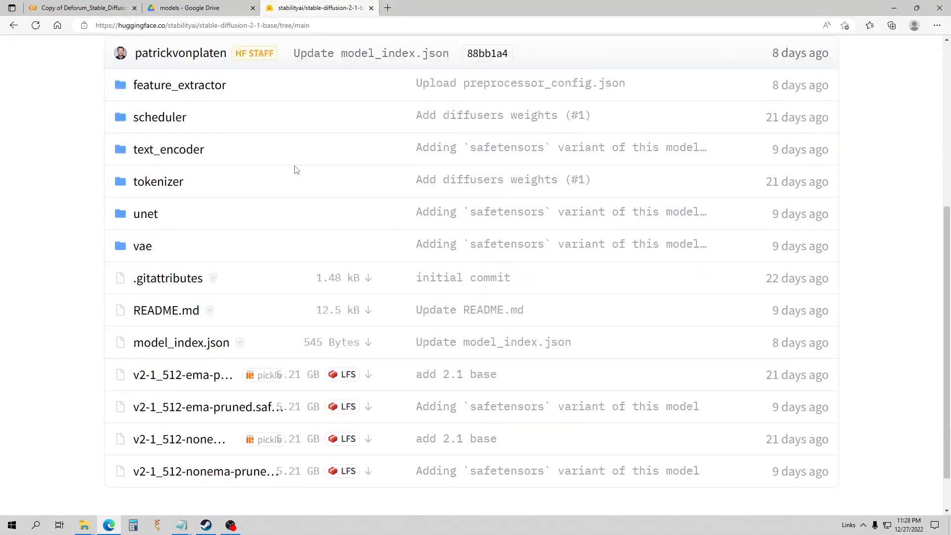
pyautogui.scroll(-1, 298, 165)
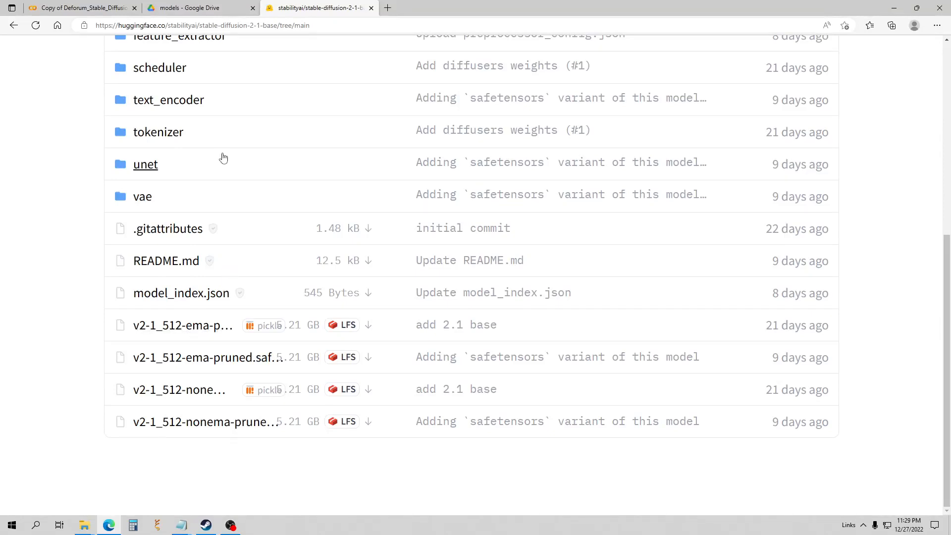
pyautogui.click(99, 6)
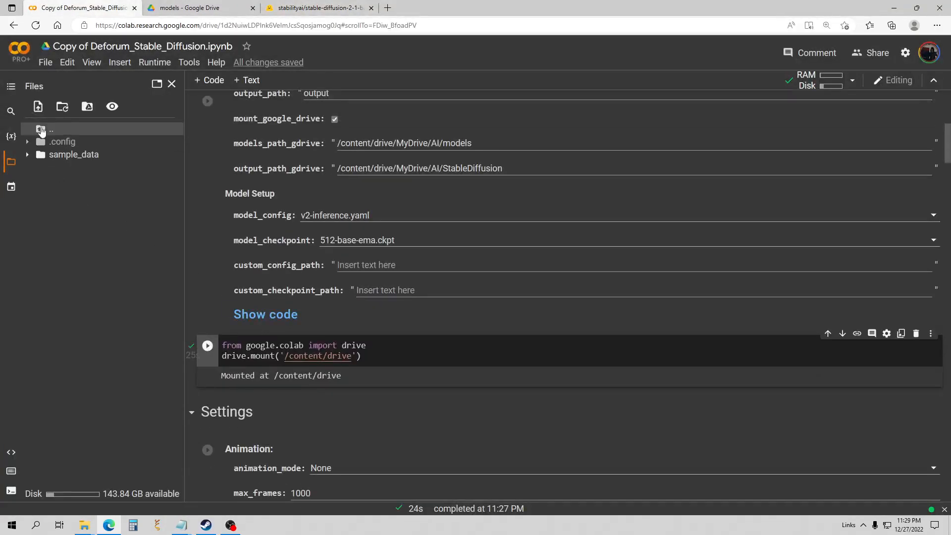
# Expand content > drive > MyDrive > AI in Files, keeping the 512-base-ema.ckpt checkpoint selected.
pyautogui.click(40, 130)
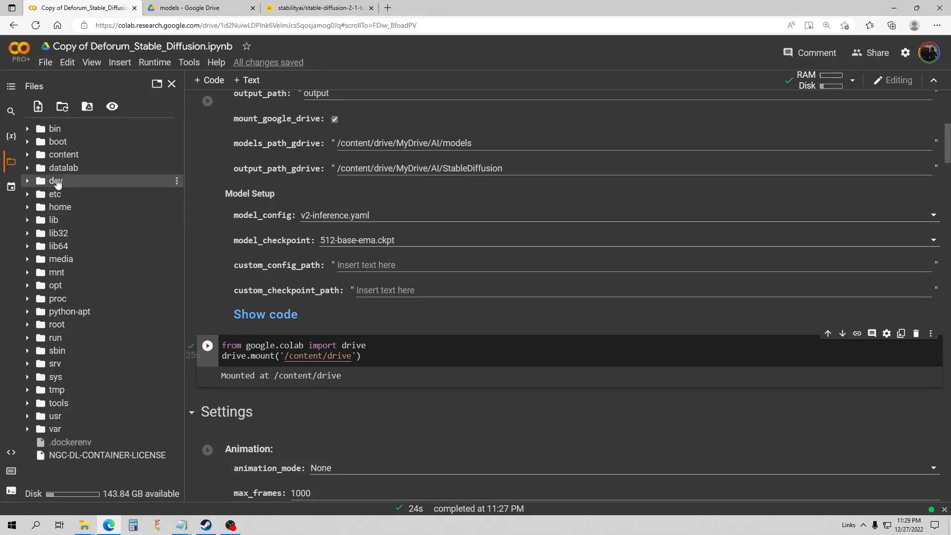
pyautogui.click(29, 155)
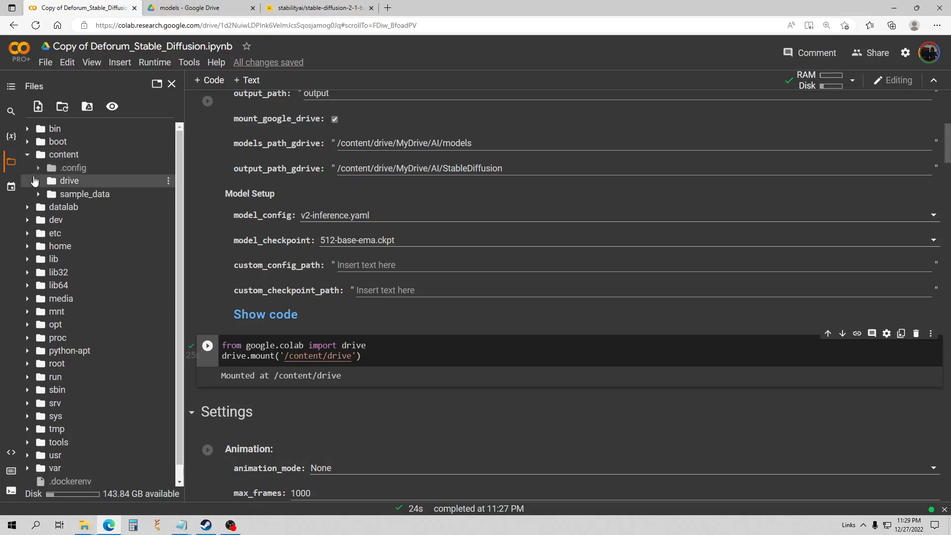
pyautogui.click(39, 182)
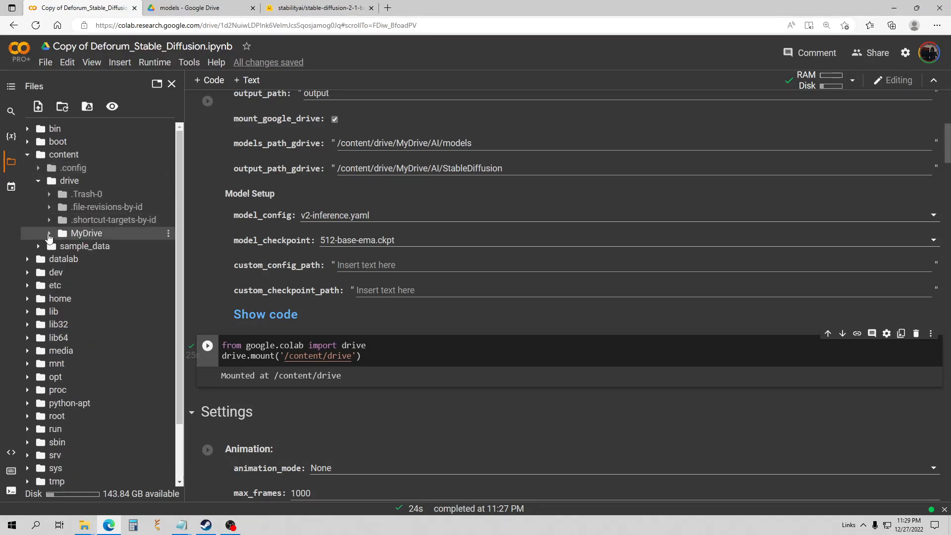
pyautogui.click(49, 234)
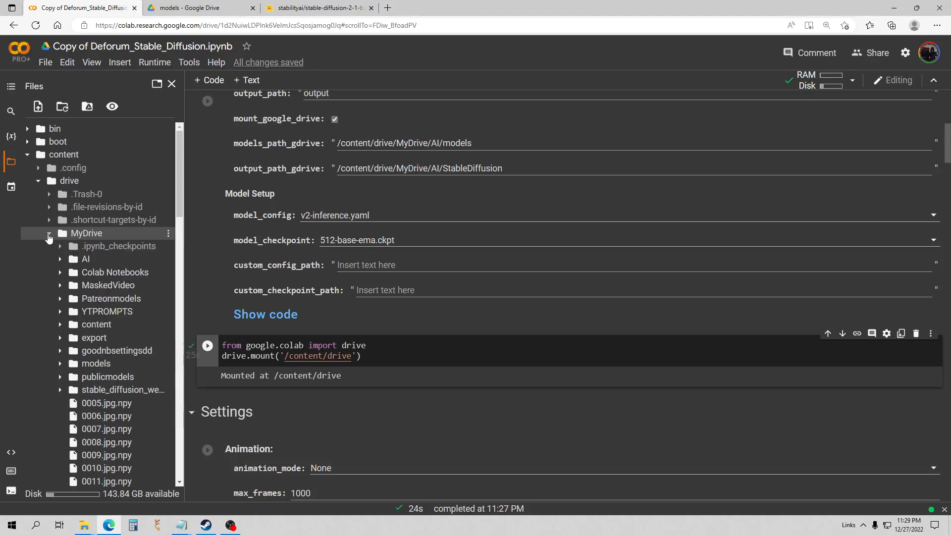
pyautogui.click(60, 260)
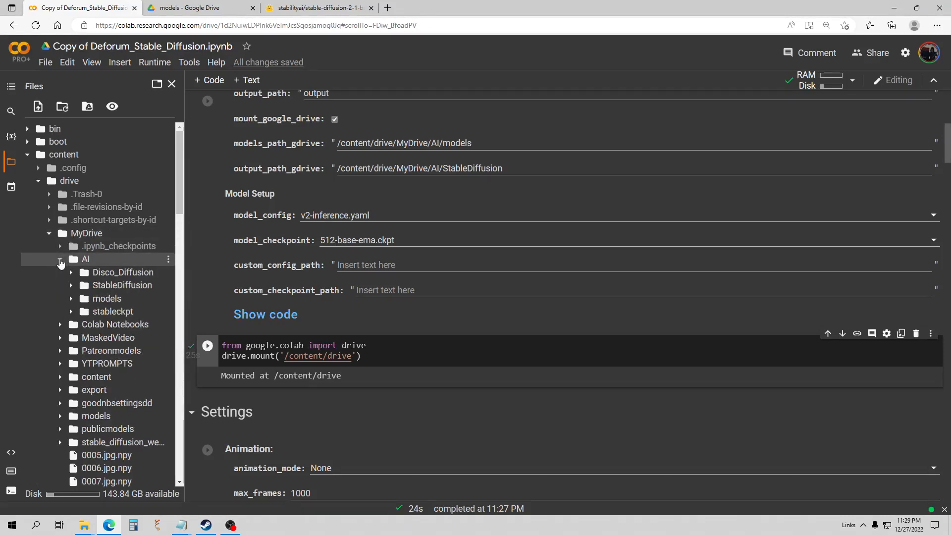
pyautogui.scroll(-3, 388, 373)
pyautogui.scroll(3, 388, 373)
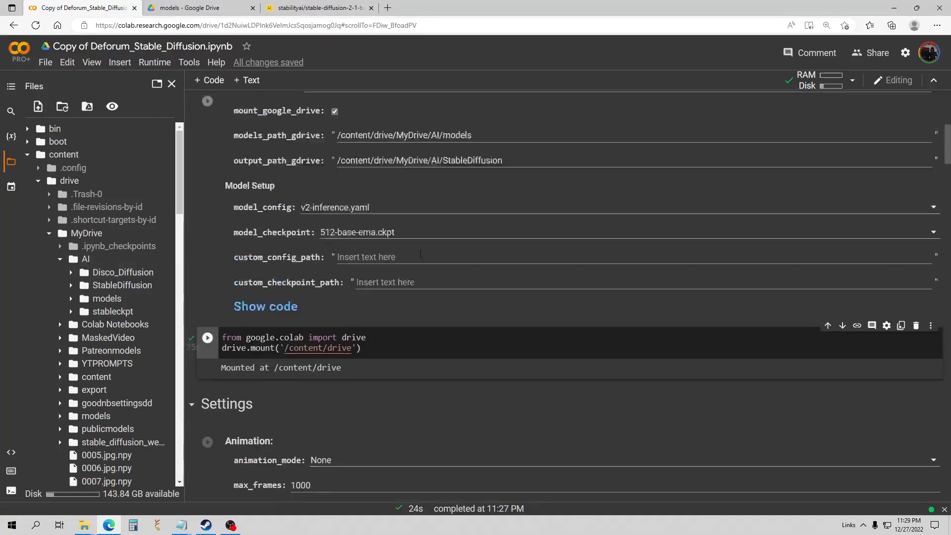
pyautogui.click(417, 242)
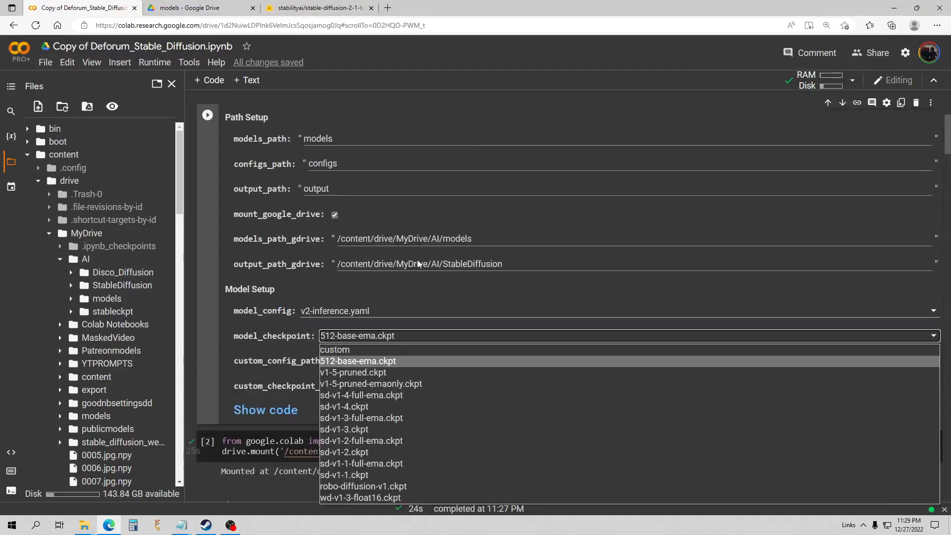
pyautogui.click(381, 361)
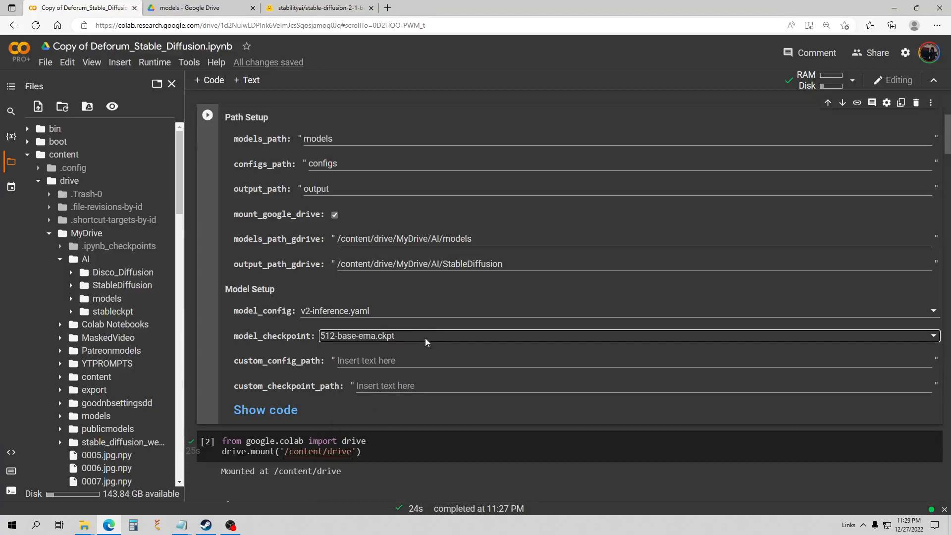
# Open the models folder, widen the file panel to show v2-1_512-ema-pruned.ckpt, and close Hugging Face.
pyautogui.click(71, 298)
pyautogui.scroll(-1, 71, 300)
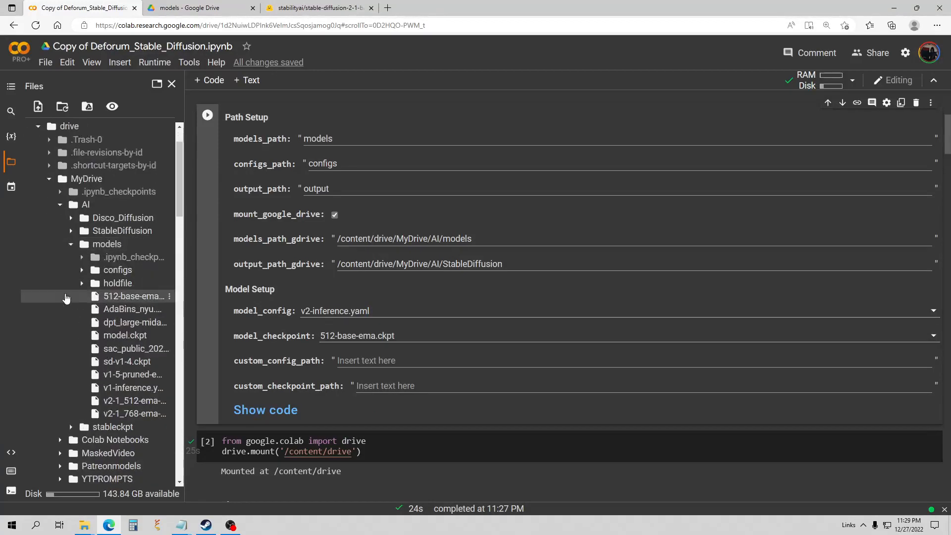
pyautogui.scroll(-1, 129, 267)
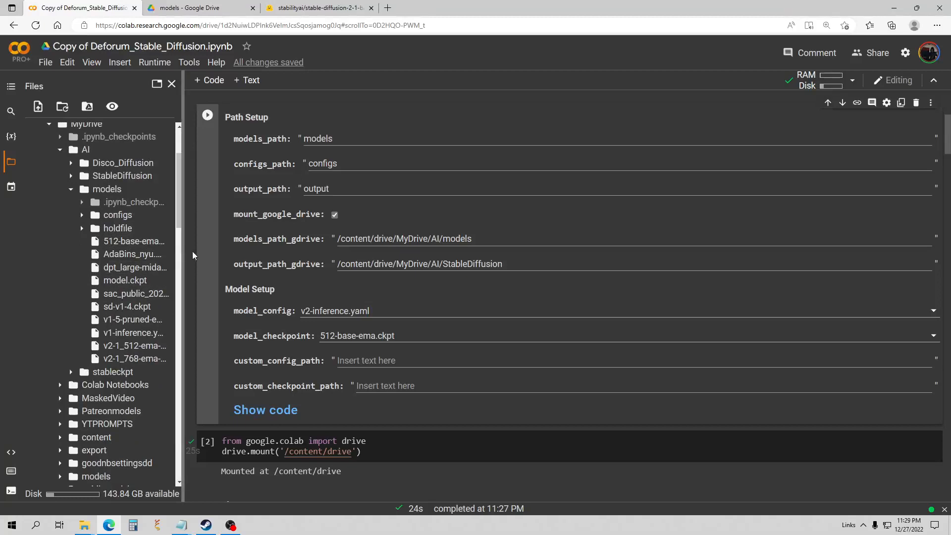
pyautogui.moveTo(183, 251); pyautogui.dragTo(322, 254)
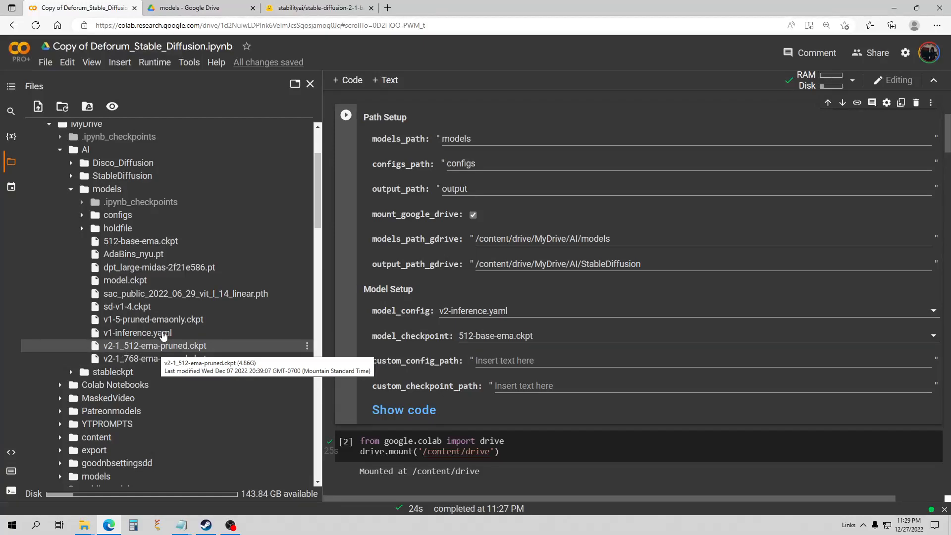
pyautogui.click(326, 6)
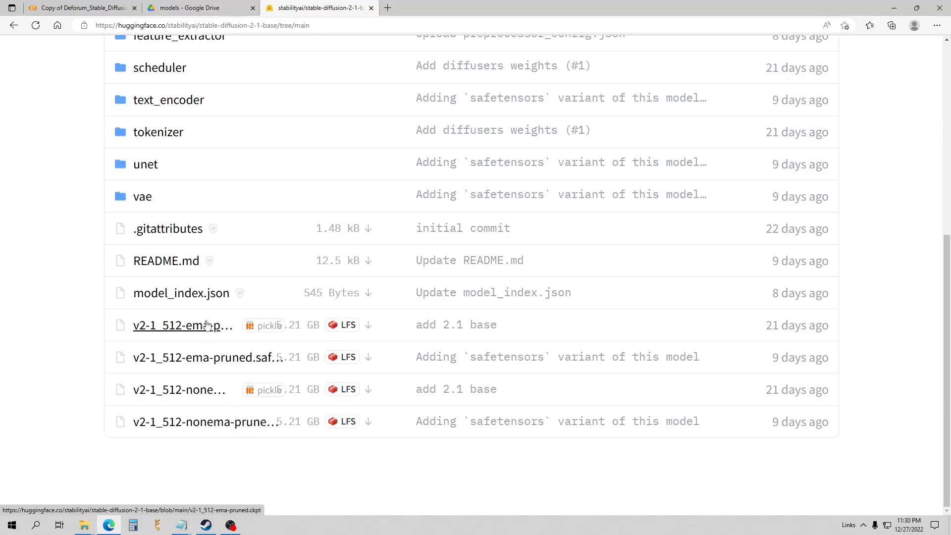
pyautogui.click(371, 7)
pyautogui.click(84, 8)
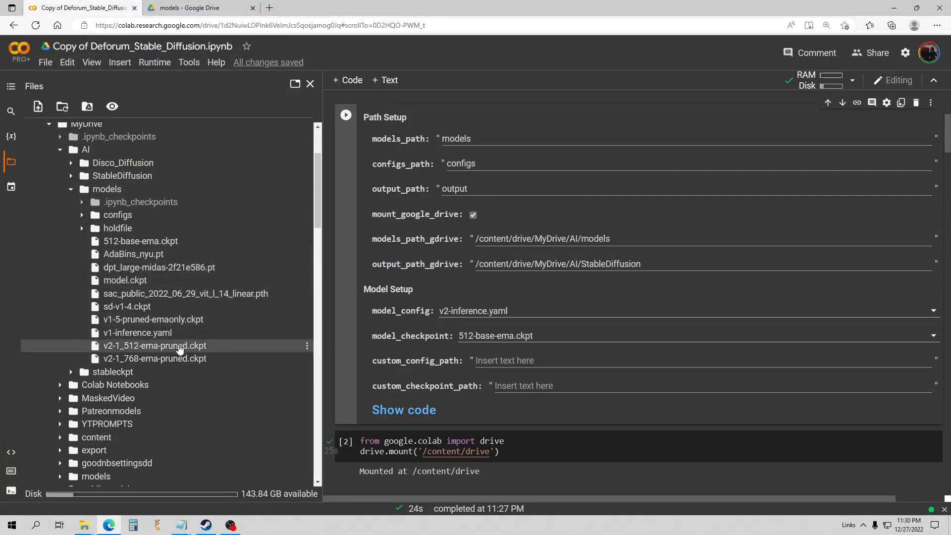
# Set model_checkpoint to custom and paste the v2-1_512-ema-pruned.ckpt path into custom_checkpoint_path.
pyautogui.rightClick(170, 348)
pyautogui.click(207, 422)
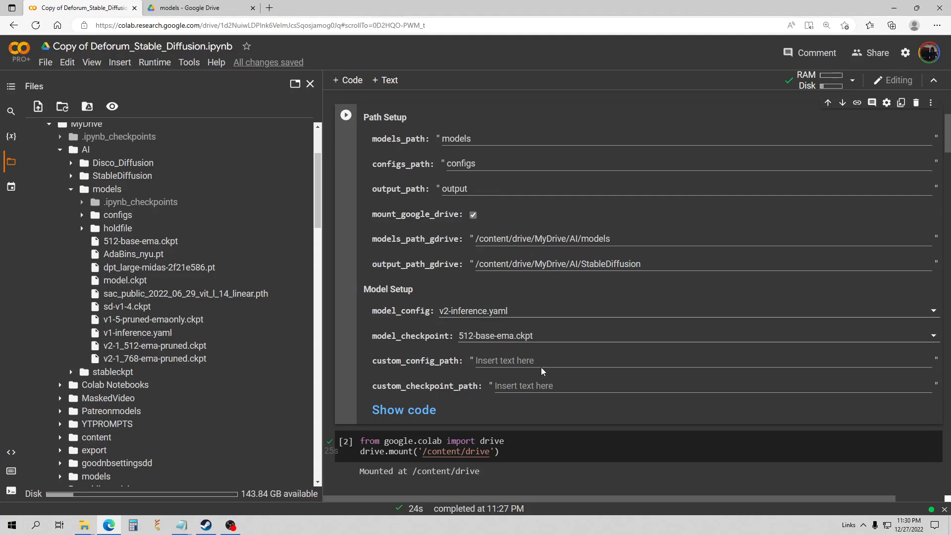
pyautogui.scroll(1, 542, 355)
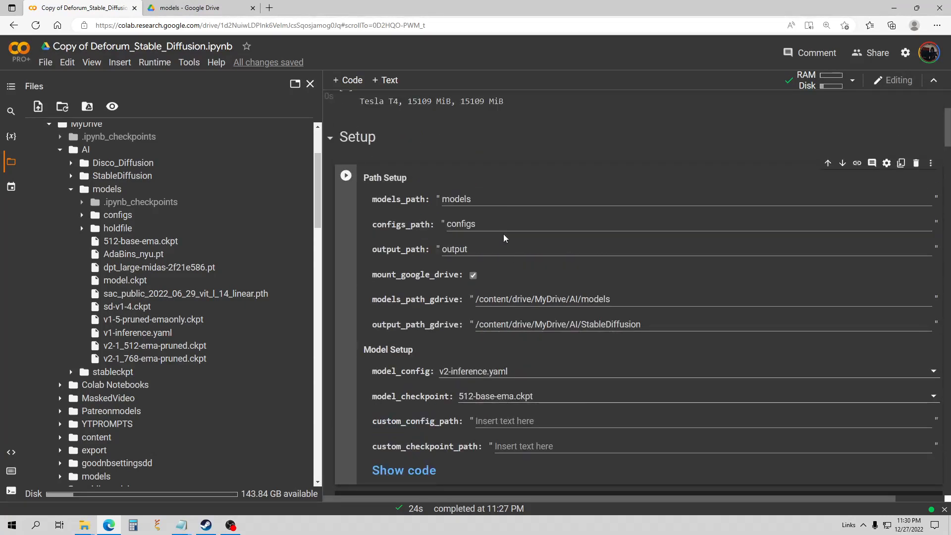
pyautogui.scroll(-2, 488, 200)
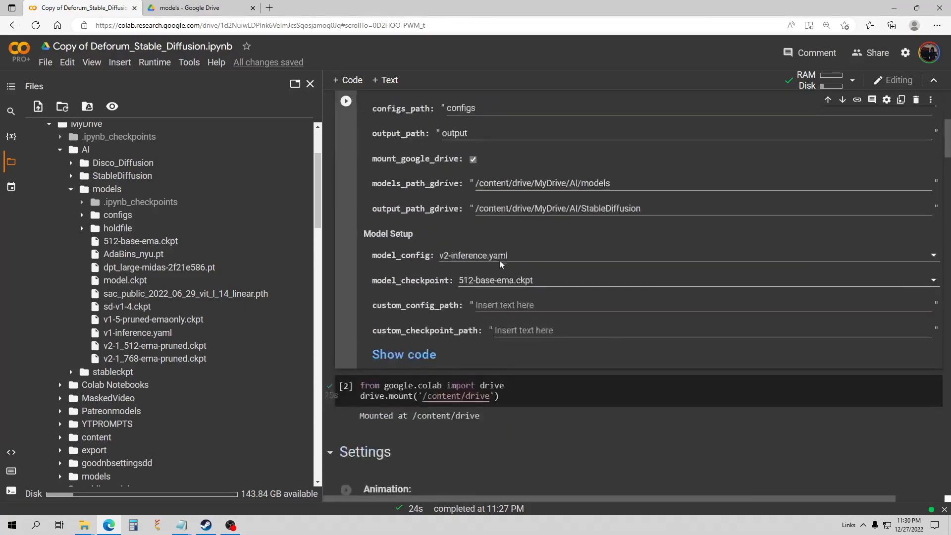
pyautogui.click(539, 276)
pyautogui.click(485, 290)
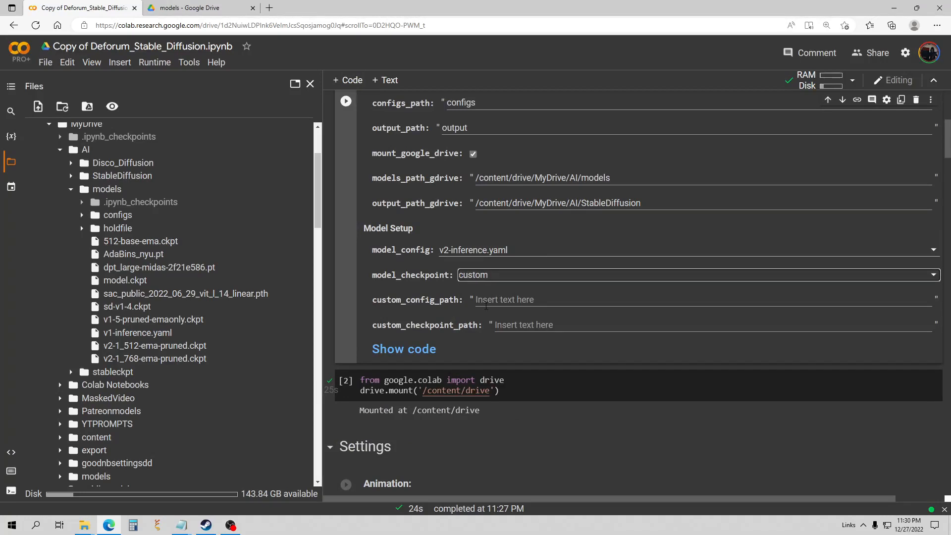
pyautogui.click(524, 326)
pyautogui.rightClick(512, 325)
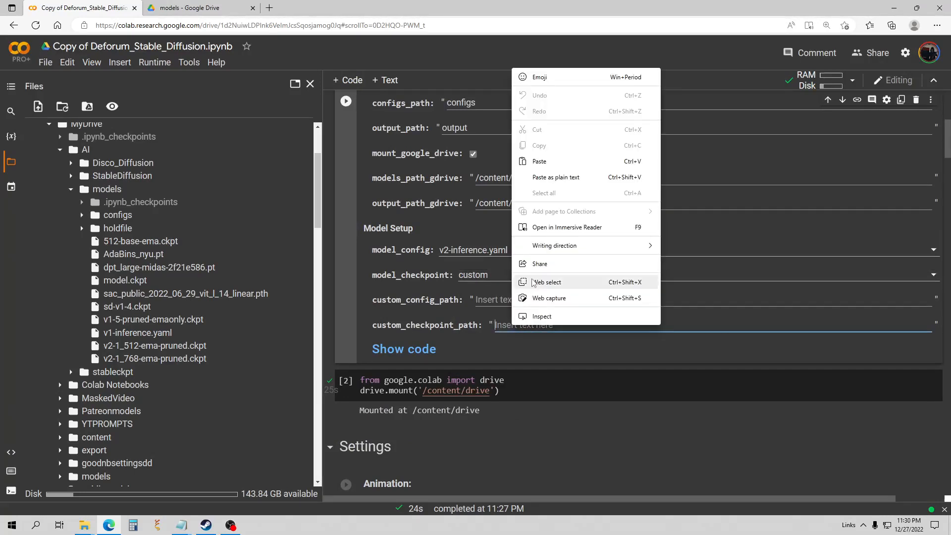
pyautogui.click(552, 177)
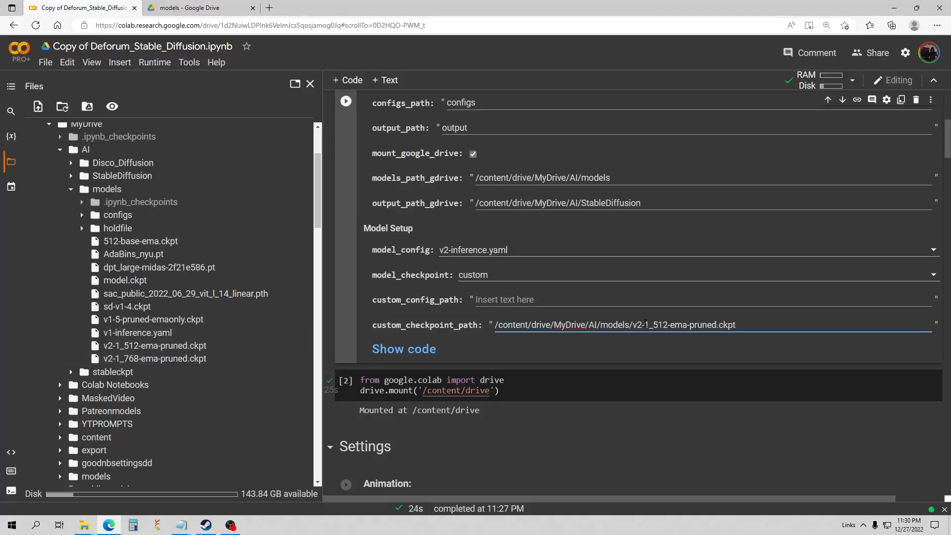
pyautogui.scroll(4, 426, 235)
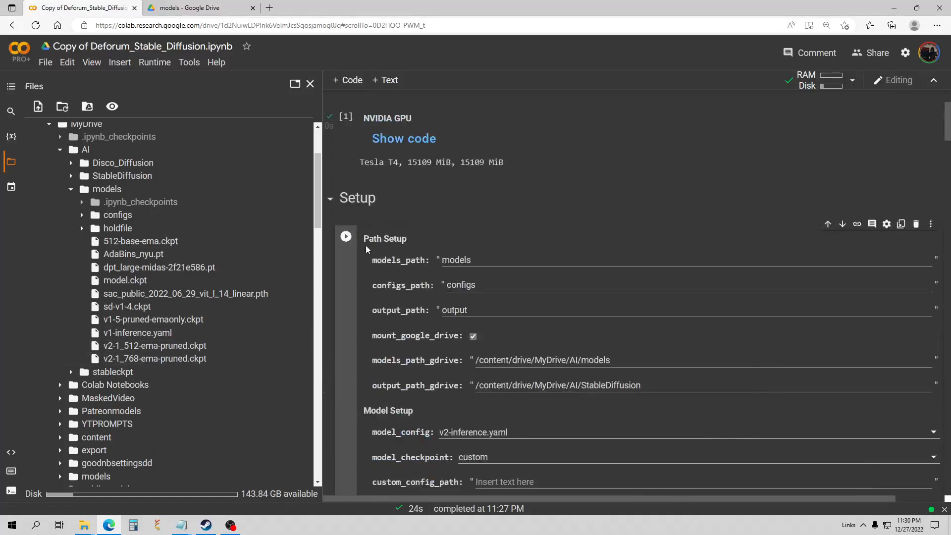
pyautogui.scroll(-1, 416, 260)
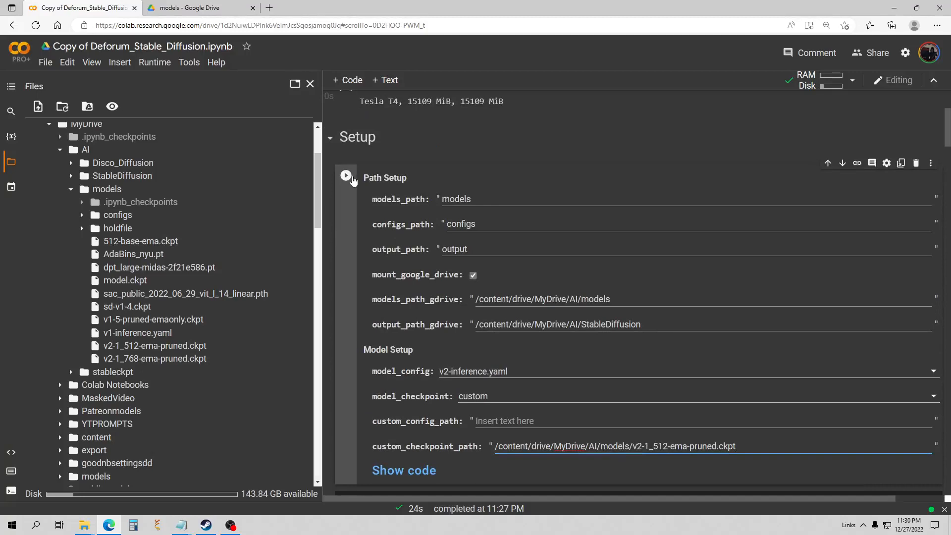
pyautogui.scroll(-2, 425, 240)
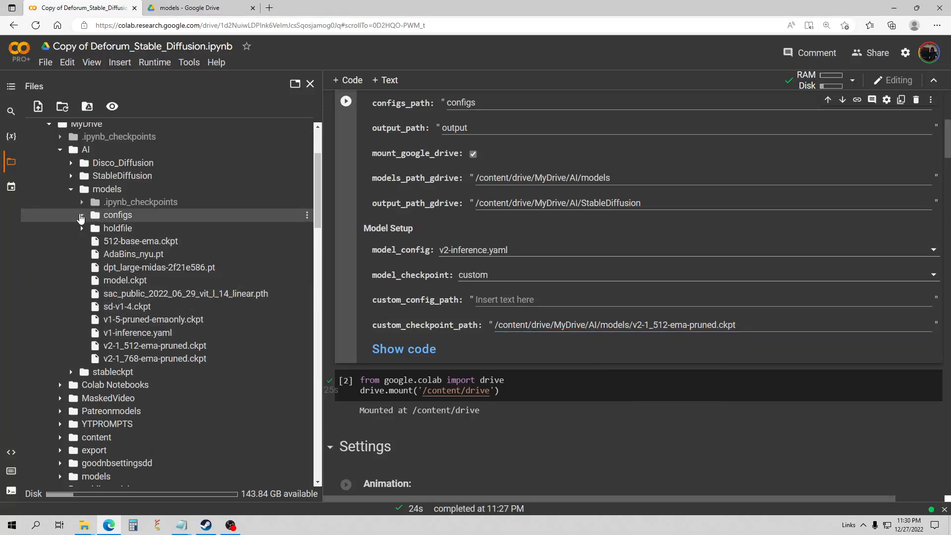
# Copy the path of v2-inference.yaml from the Drive models configs folder.
pyautogui.click(83, 216)
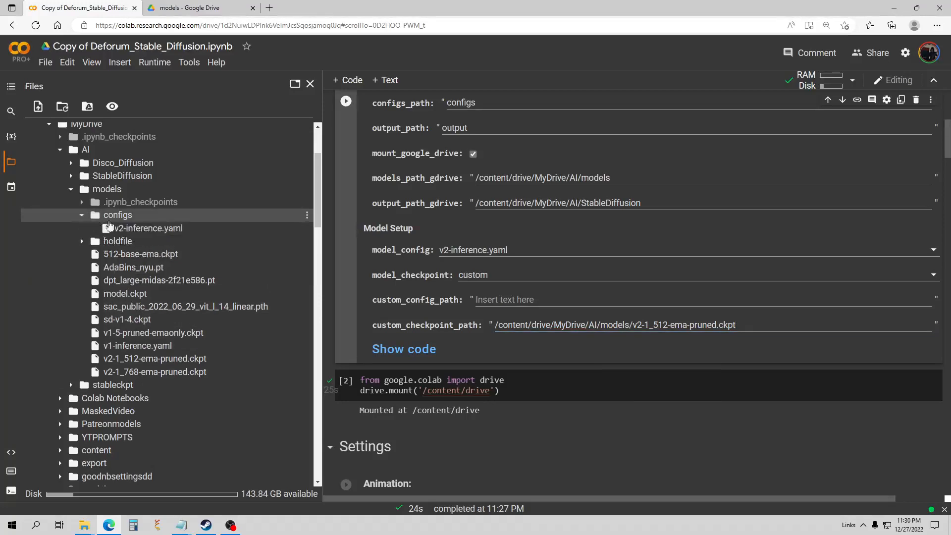
pyautogui.rightClick(143, 229)
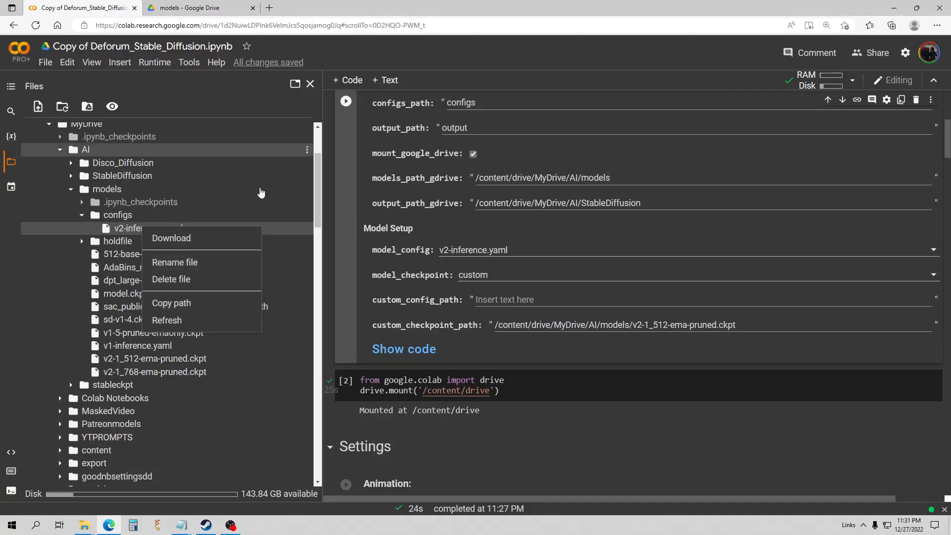
pyautogui.click(171, 303)
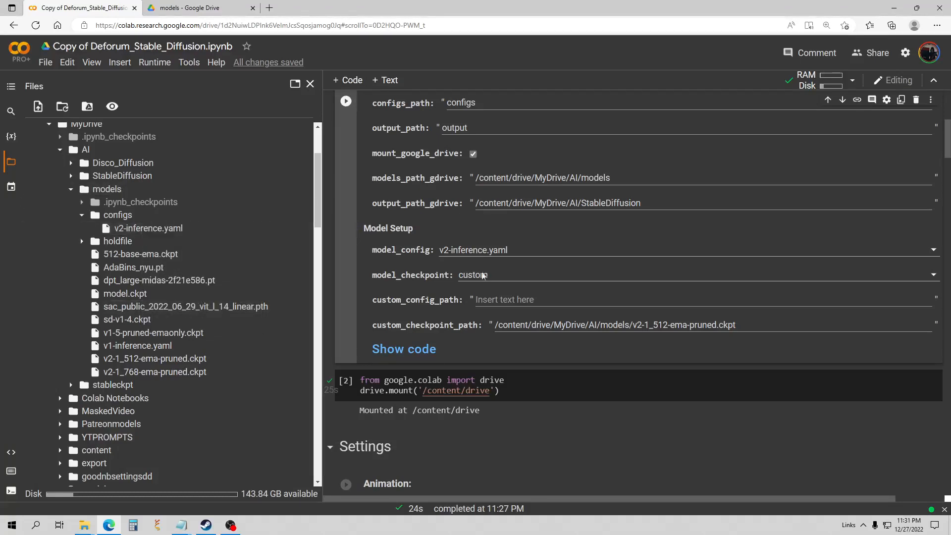
pyautogui.click(529, 250)
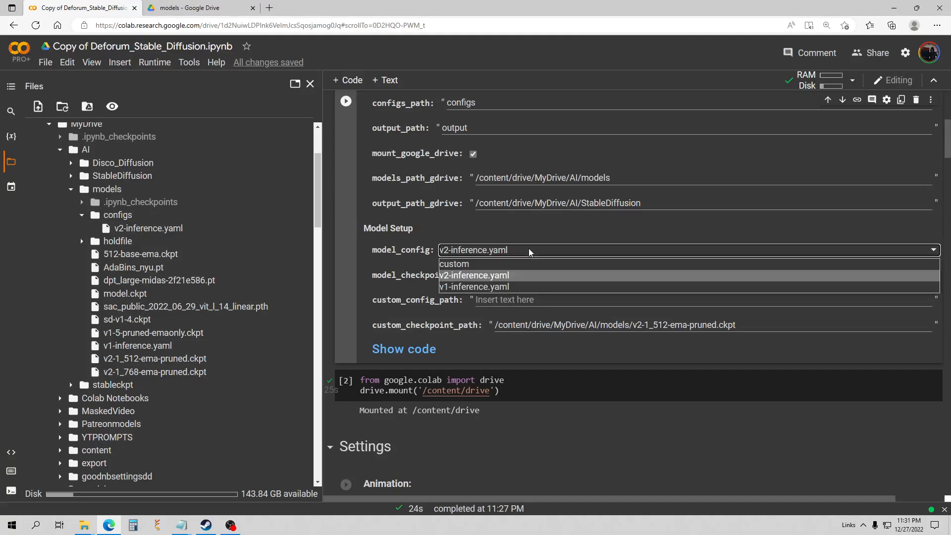
pyautogui.click(529, 250)
pyautogui.click(519, 282)
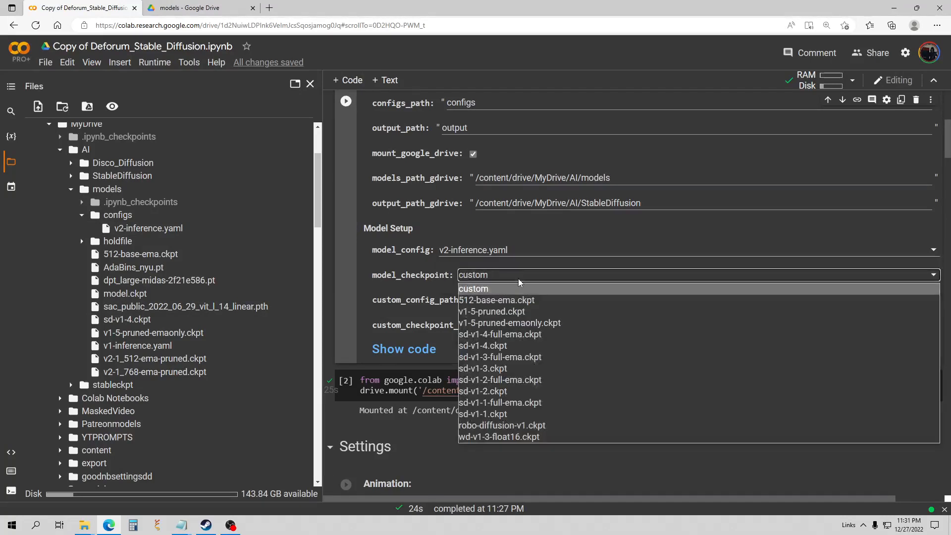
pyautogui.click(519, 282)
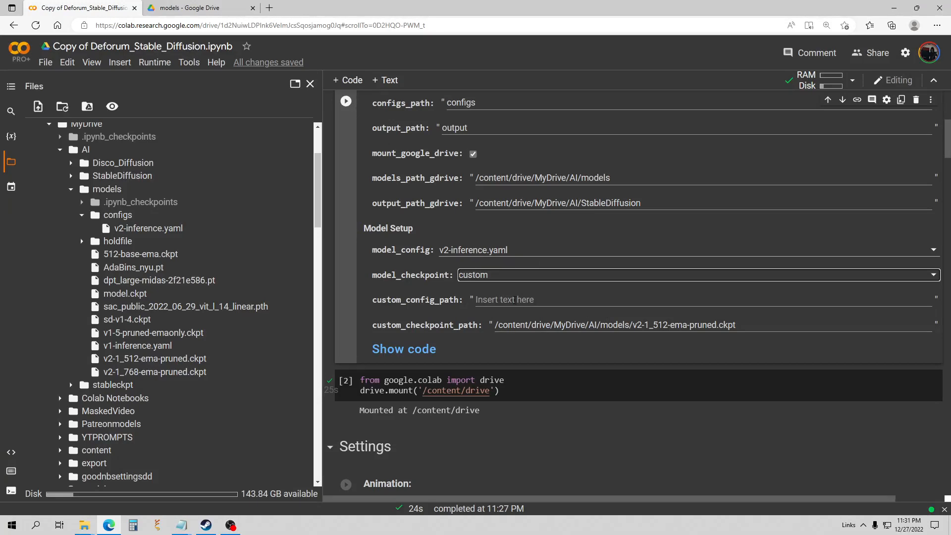
# Paste that path into custom_config_path and set model_config to custom.
pyautogui.click(515, 299)
pyautogui.rightClick(515, 299)
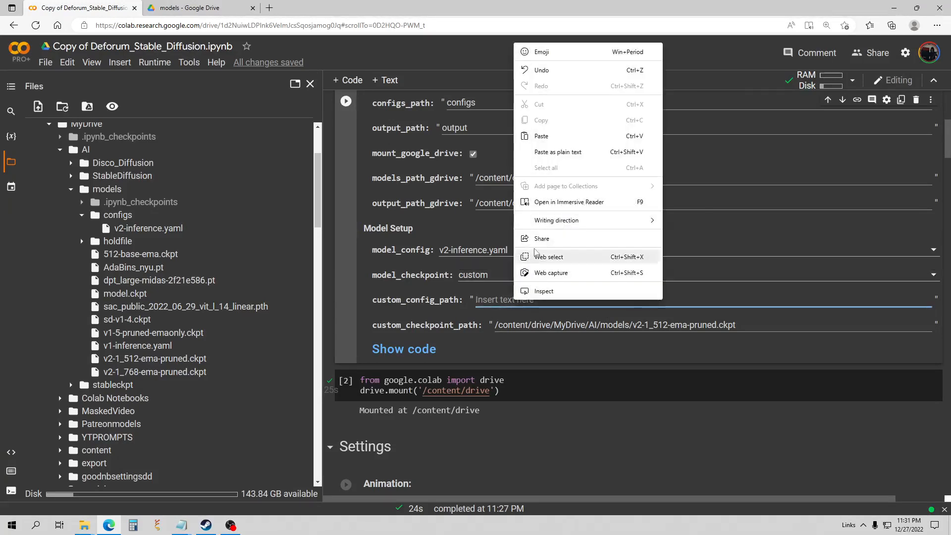
pyautogui.click(541, 136)
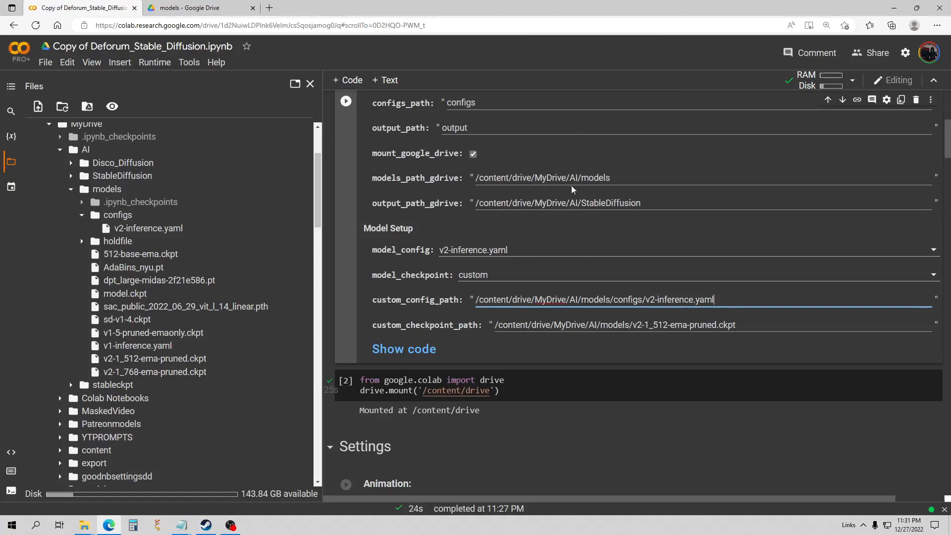
pyautogui.click(524, 250)
pyautogui.click(469, 266)
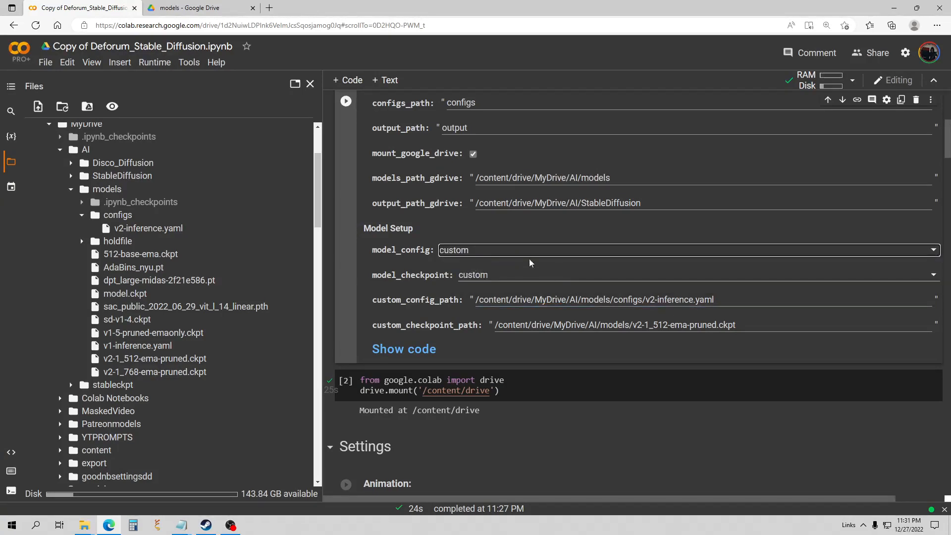
pyautogui.scroll(4, 427, 259)
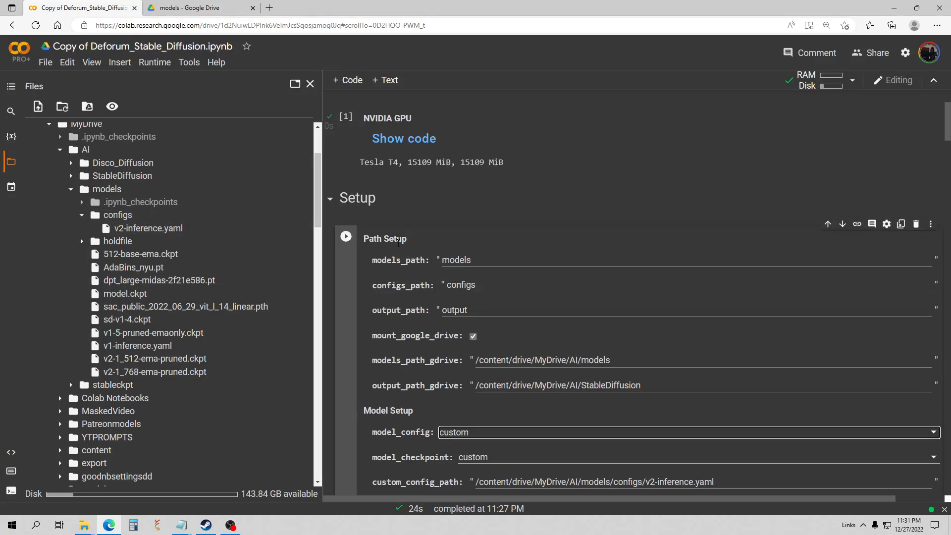
pyautogui.scroll(-3, 503, 281)
pyautogui.scroll(-1, 529, 277)
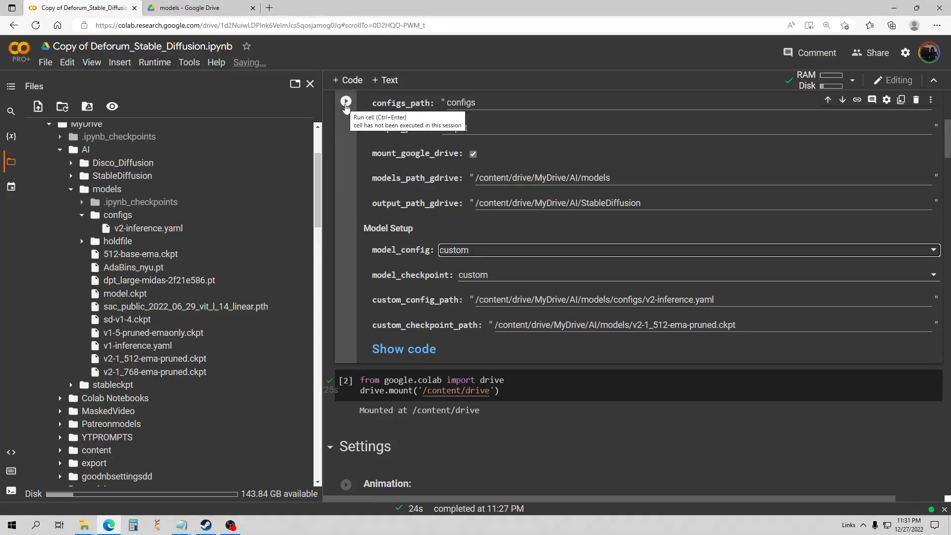
# Run the setup cell and close the Files panel to widen the notebook.
pyautogui.click(346, 102)
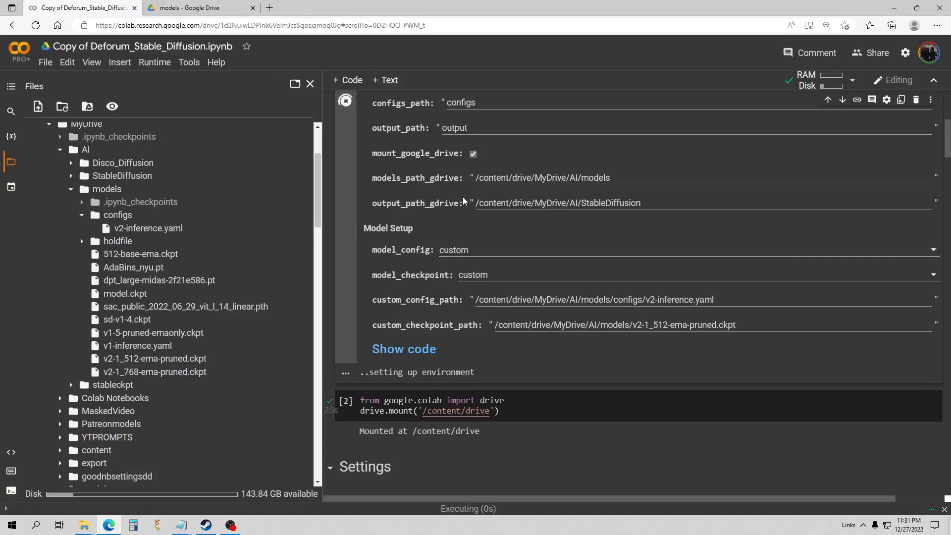
pyautogui.scroll(-1, 464, 201)
pyautogui.scroll(-3, 465, 201)
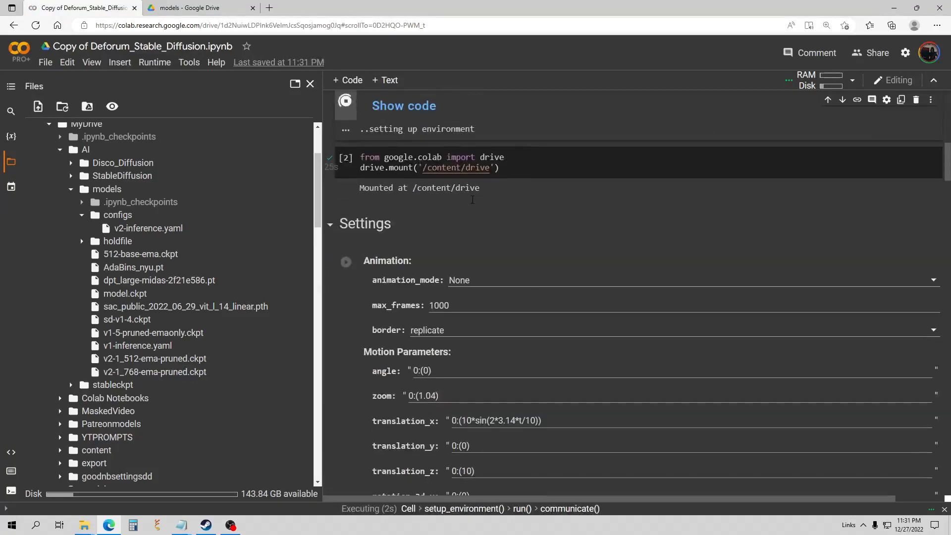
pyautogui.click(310, 83)
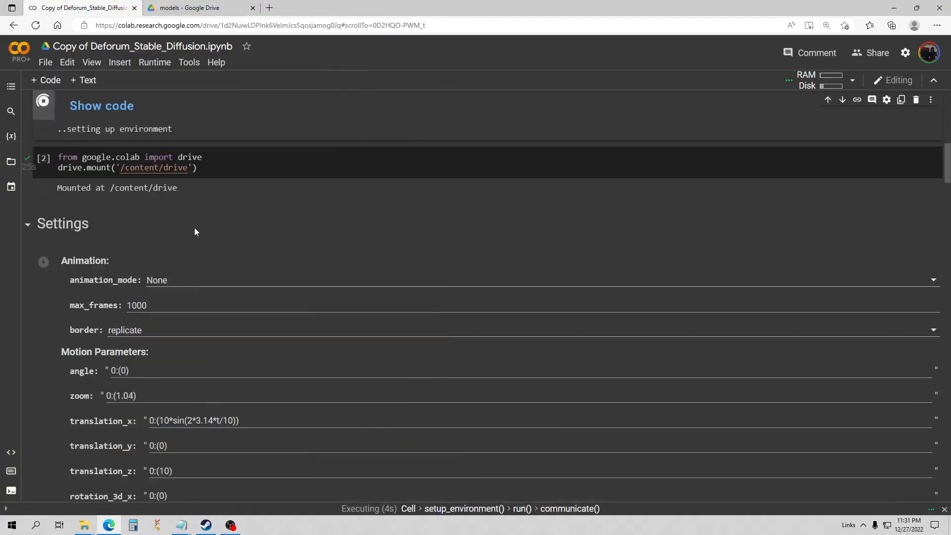
# Once setup and the 3.94G model download finish, run the Animation settings cell.
pyautogui.scroll(4, 195, 228)
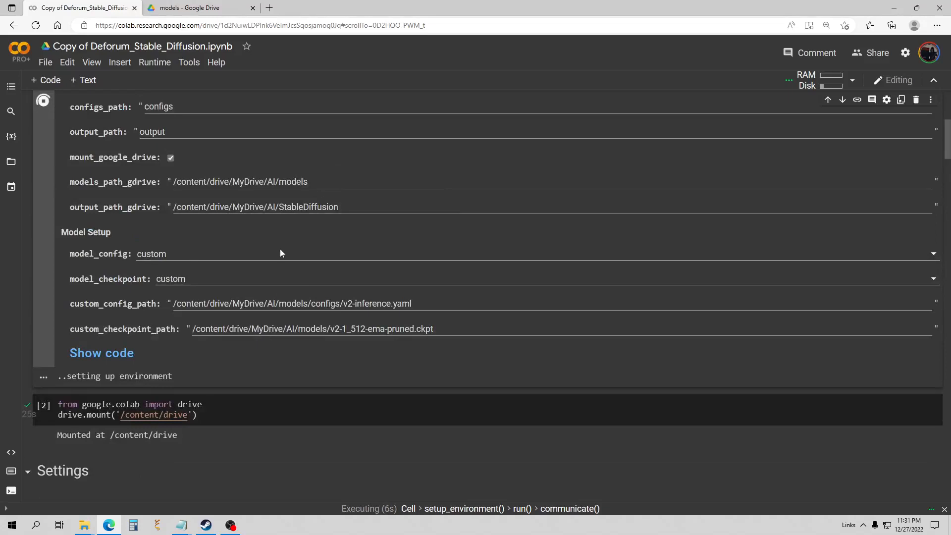
pyautogui.scroll(3, 212, 249)
pyautogui.scroll(-2, 206, 255)
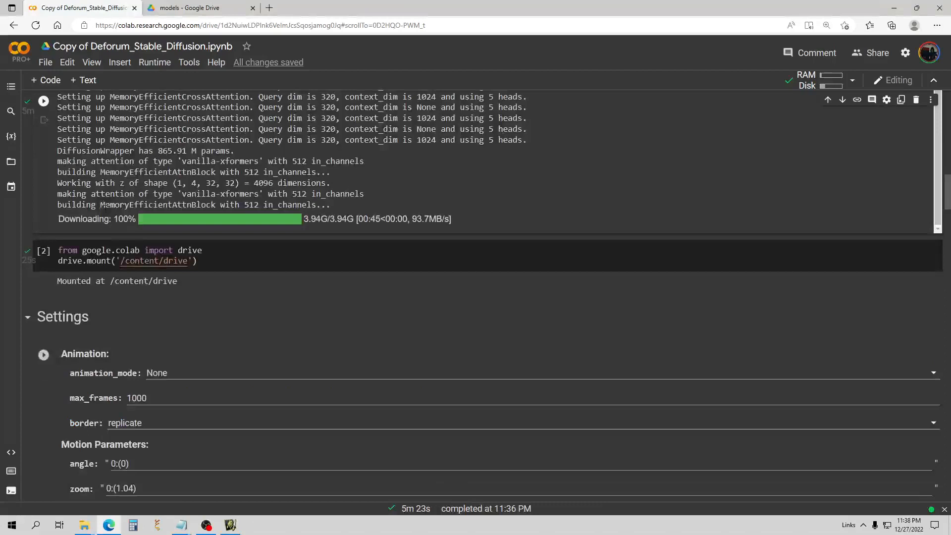
pyautogui.scroll(-2, 107, 210)
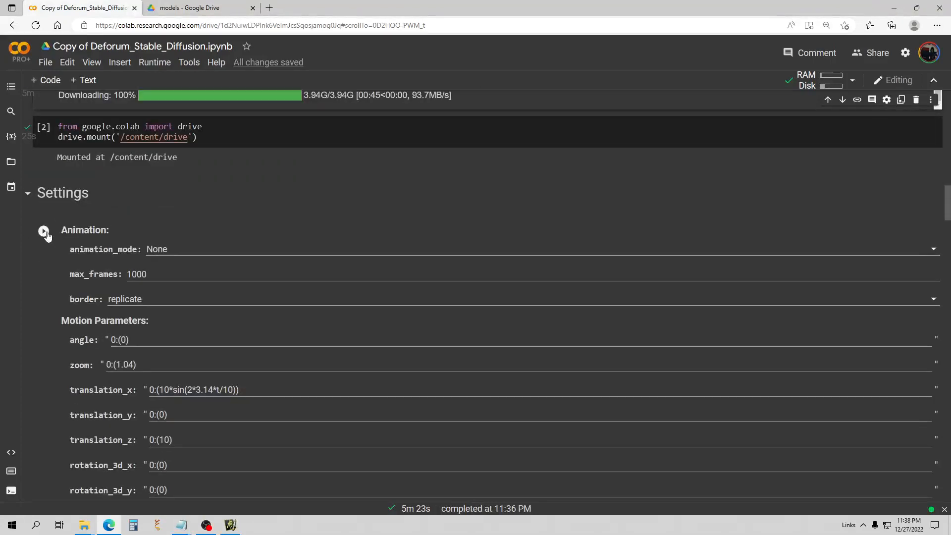
pyautogui.click(46, 234)
pyautogui.hotkey('ctrl', 'Return')
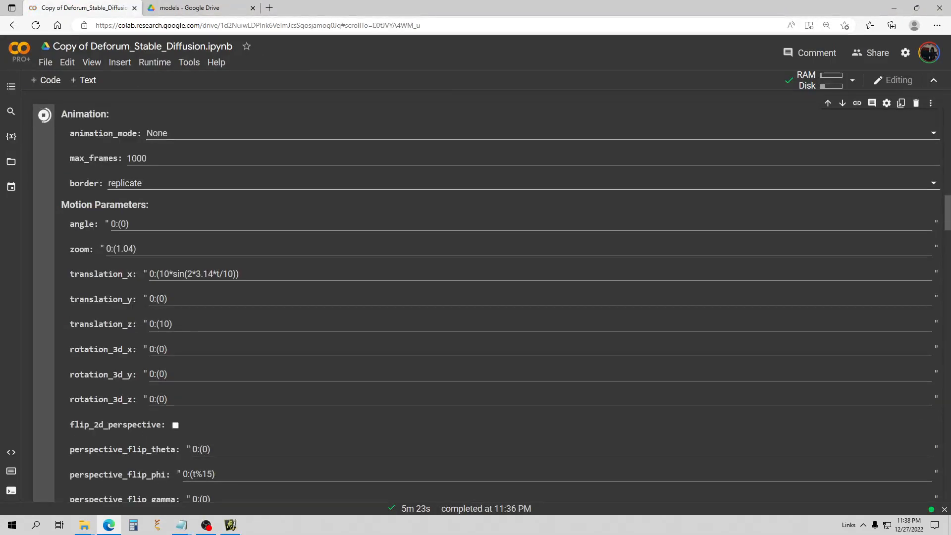
# Delete every prompt and comment after the first, leaving only 'a beautiful lake by Asher Brown Durand, trending on Artstation'.
pyautogui.scroll(-5, 122, 182)
pyautogui.scroll(-20, 122, 179)
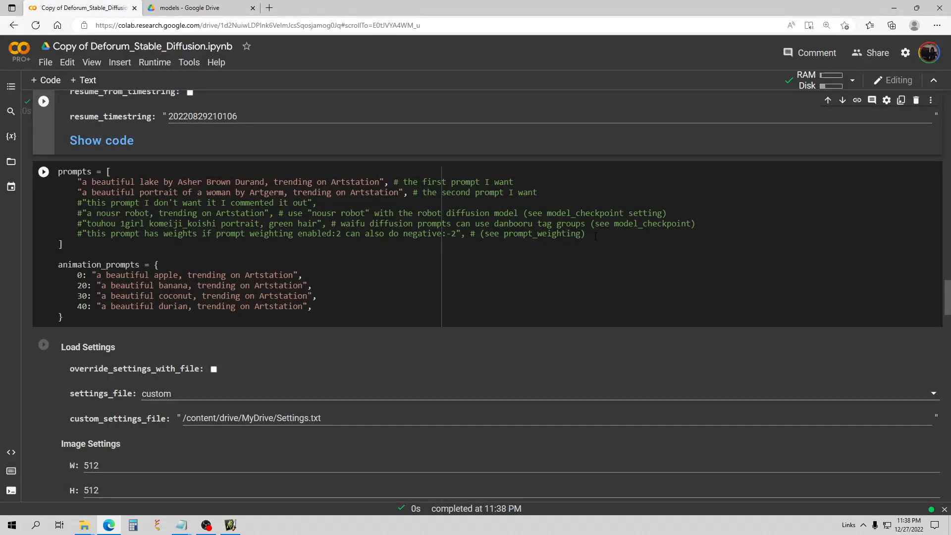
pyautogui.moveTo(596, 236); pyautogui.dragTo(389, 181)
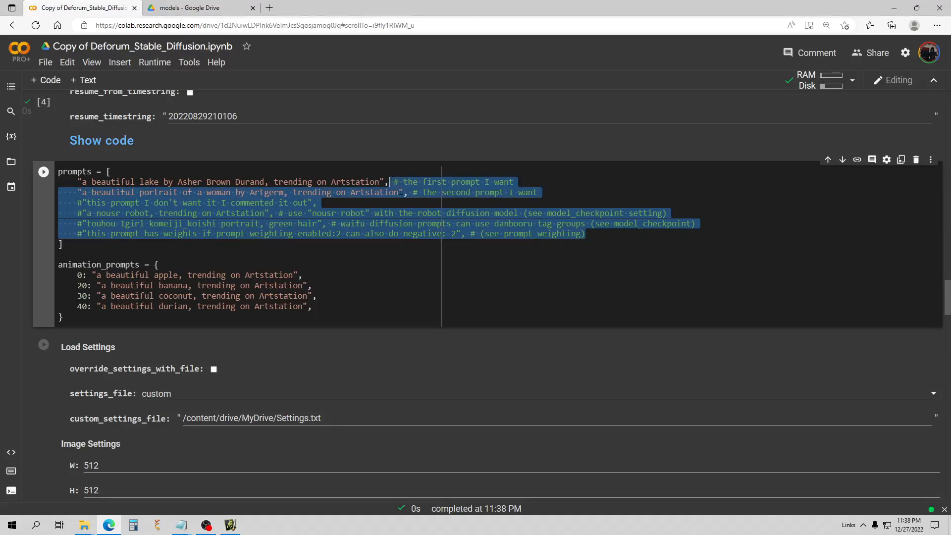
pyautogui.press('BackSpace')
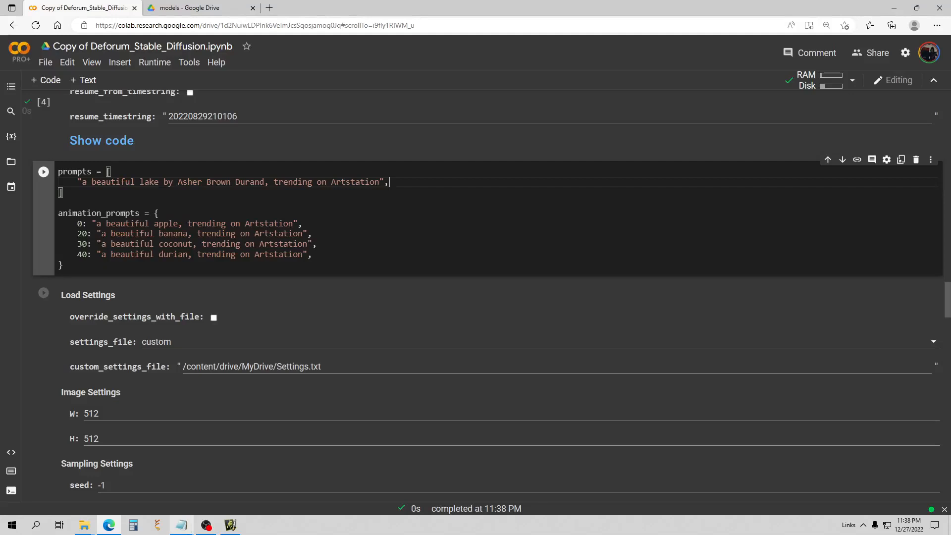
pyautogui.moveTo(184, 532)
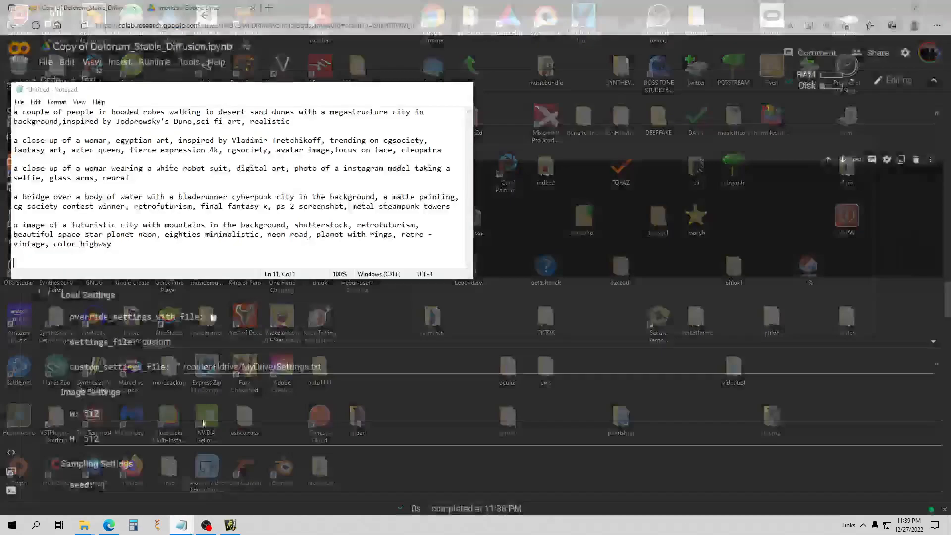
# Copy the hooded-robes desert prompt paragraph from the Untitled Notepad note.
pyautogui.click(165, 507)
pyautogui.moveTo(168, 93); pyautogui.dragTo(448, 161)
pyautogui.moveTo(583, 193); pyautogui.dragTo(295, 182)
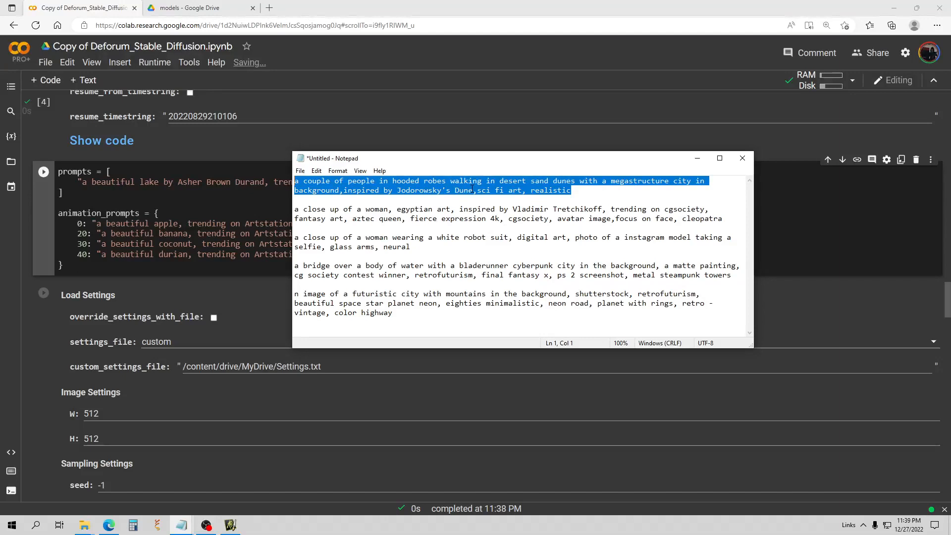
pyautogui.rightClick(475, 184)
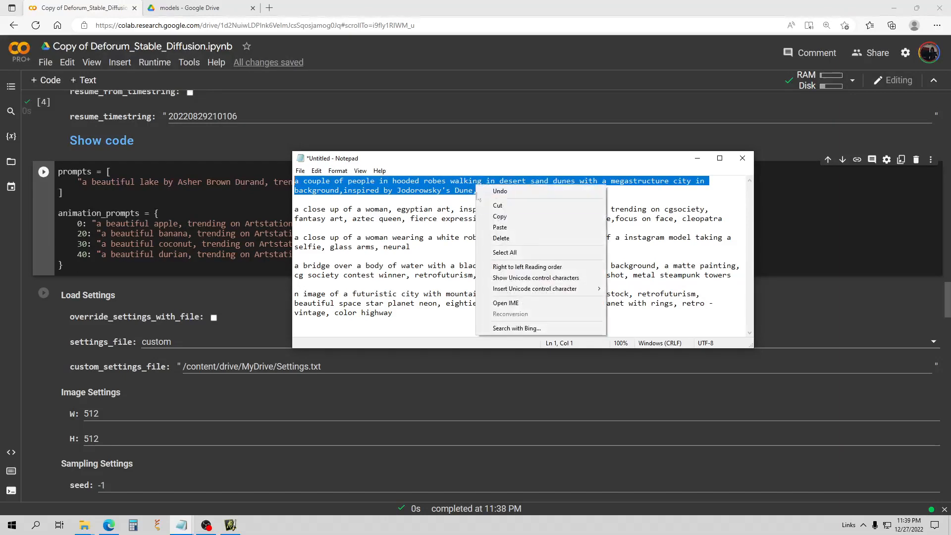
pyautogui.click(492, 217)
pyautogui.click(697, 158)
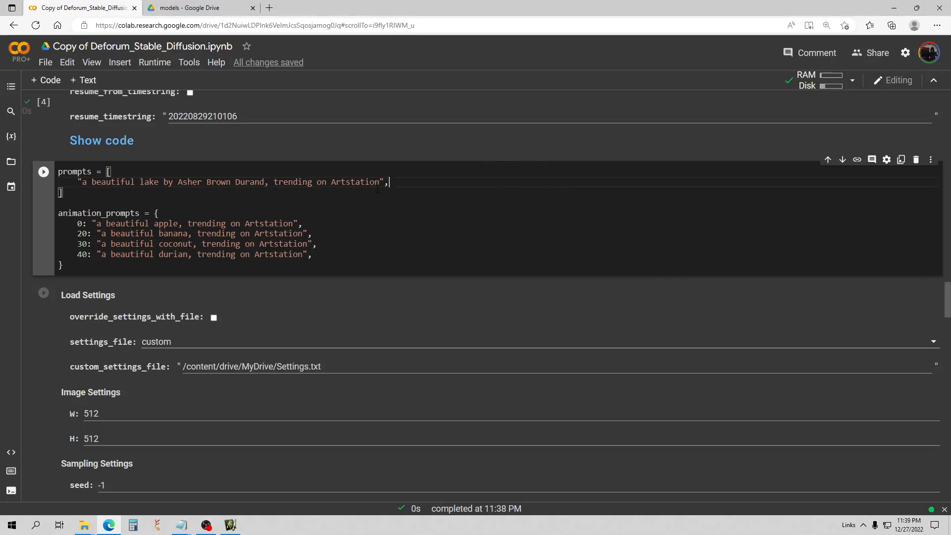
# Replace the lake prompt with the pasted desert prompt and run the prompts cell.
pyautogui.moveTo(379, 183); pyautogui.dragTo(245, 183)
pyautogui.press('BackSpace')
pyautogui.press('BackSpace')
pyautogui.press('BackSpace')
pyautogui.press('BackSpace')
pyautogui.press('BackSpace')
pyautogui.press('BackSpace')
pyautogui.press('BackSpace')
pyautogui.press('BackSpace')
pyautogui.press('BackSpace')
pyautogui.press('BackSpace')
pyautogui.press('BackSpace')
pyautogui.press('BackSpace')
pyautogui.press('BackSpace')
pyautogui.press('BackSpace')
pyautogui.press('BackSpace')
pyautogui.press('BackSpace')
pyautogui.press('BackSpace')
pyautogui.press('BackSpace')
pyautogui.press('BackSpace')
pyautogui.press('BackSpace')
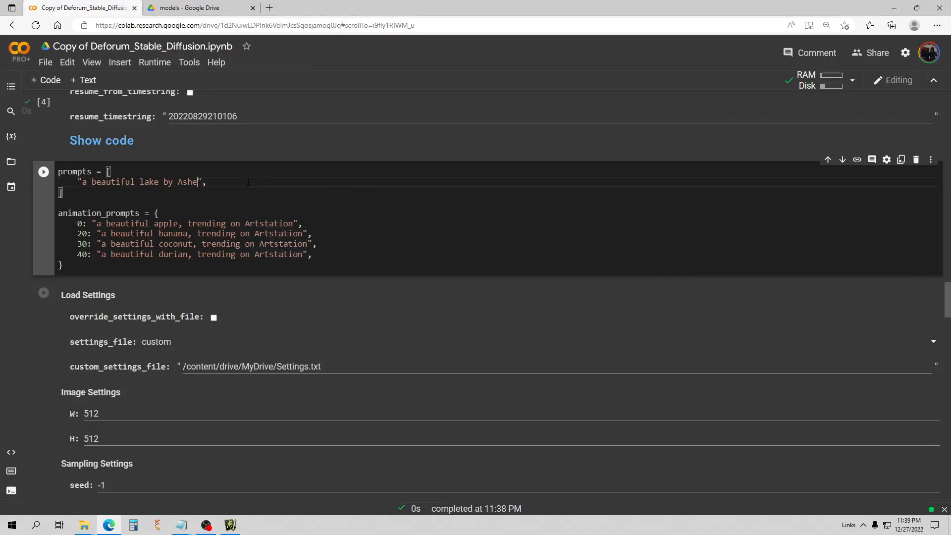
pyautogui.press('BackSpace')
pyautogui.press('BackSpace')
pyautogui.press('BackSpace')
pyautogui.press('BackSpace')
pyautogui.press('BackSpace')
pyautogui.press('BackSpace')
pyautogui.press('BackSpace')
pyautogui.press('BackSpace')
pyautogui.press('BackSpace')
pyautogui.press('BackSpace')
pyautogui.press('BackSpace')
pyautogui.press('BackSpace')
pyautogui.press('BackSpace')
pyautogui.hotkey('ctrl', 'v')
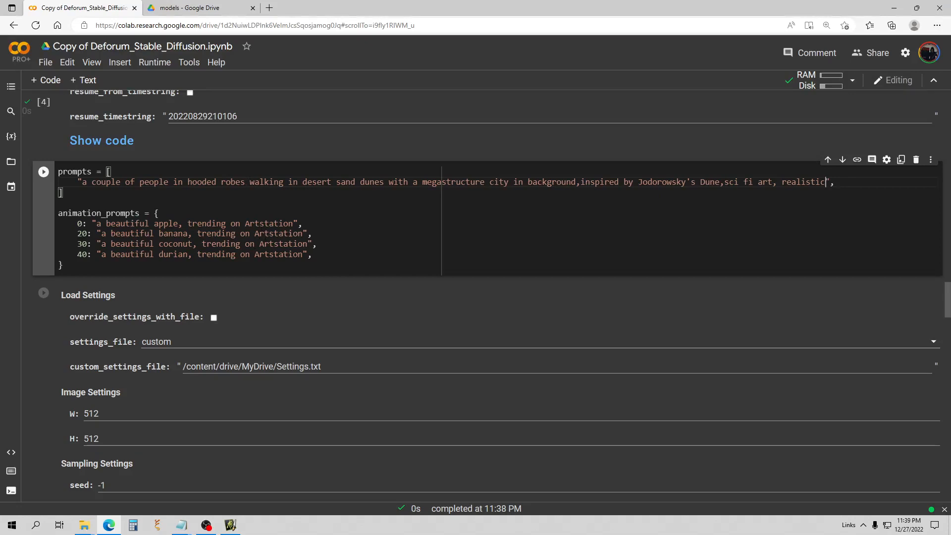
pyautogui.click(43, 174)
# Set the sampler to euler and change steps from 80 to 40.
pyautogui.scroll(-1, 58, 220)
pyautogui.scroll(-1, 139, 189)
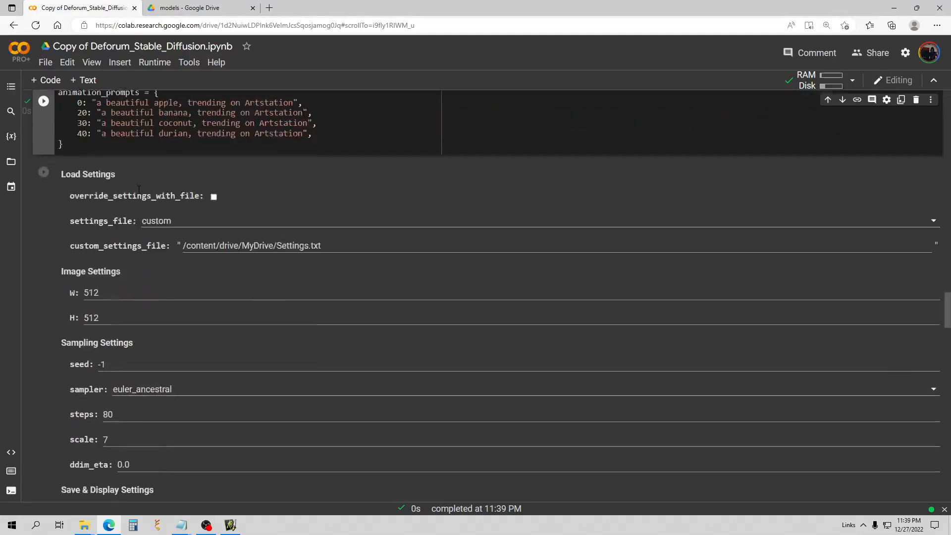
pyautogui.scroll(-1, 138, 190)
pyautogui.scroll(-1, 138, 189)
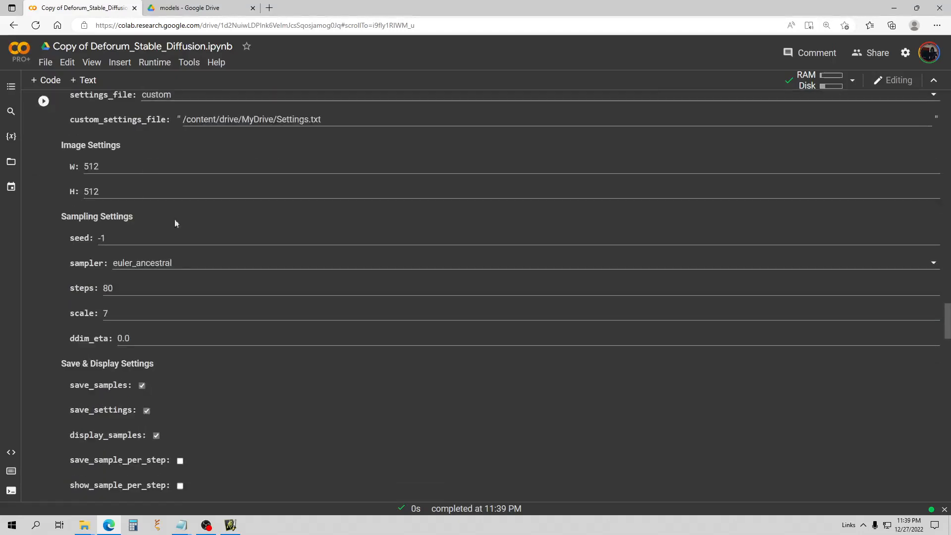
pyautogui.click(177, 263)
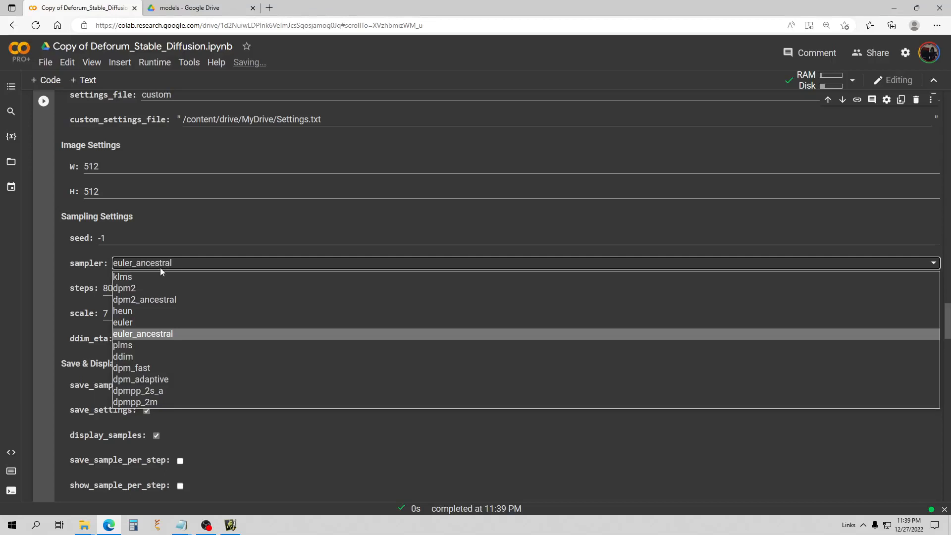
pyautogui.click(135, 323)
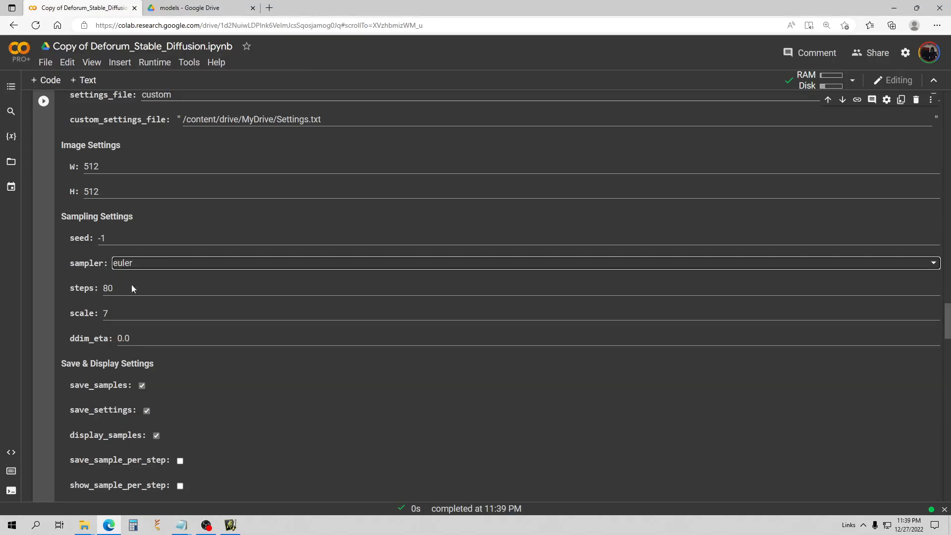
pyautogui.moveTo(132, 288); pyautogui.dragTo(99, 290)
pyautogui.press('BackSpace')
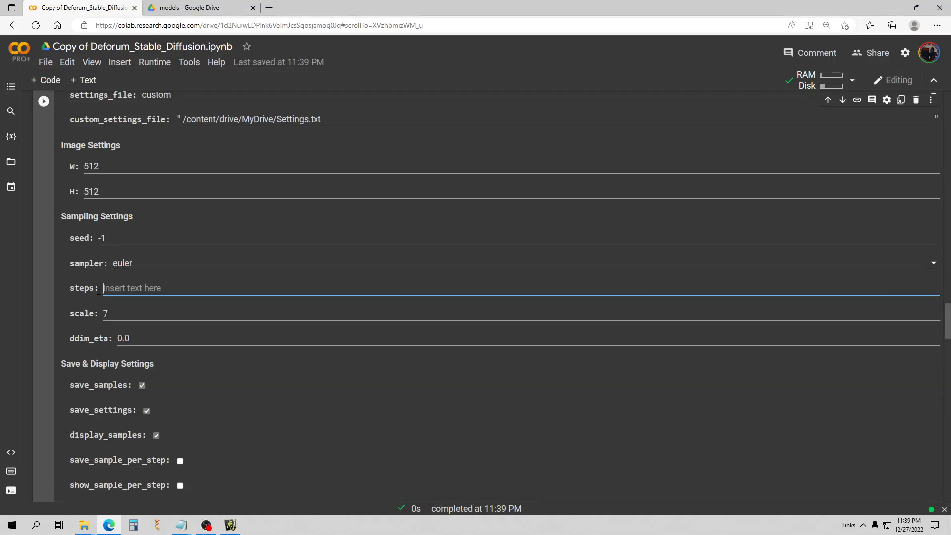
pyautogui.write('40')
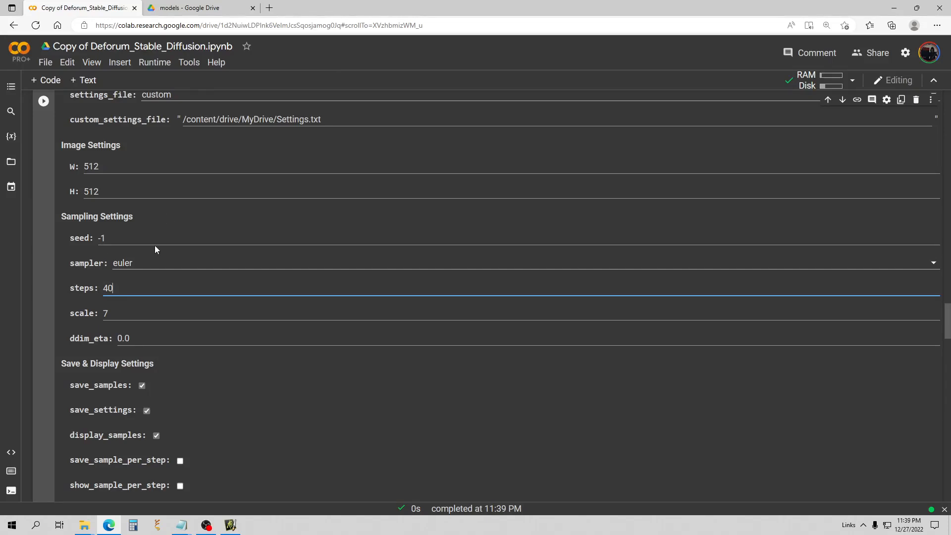
pyautogui.click(134, 267)
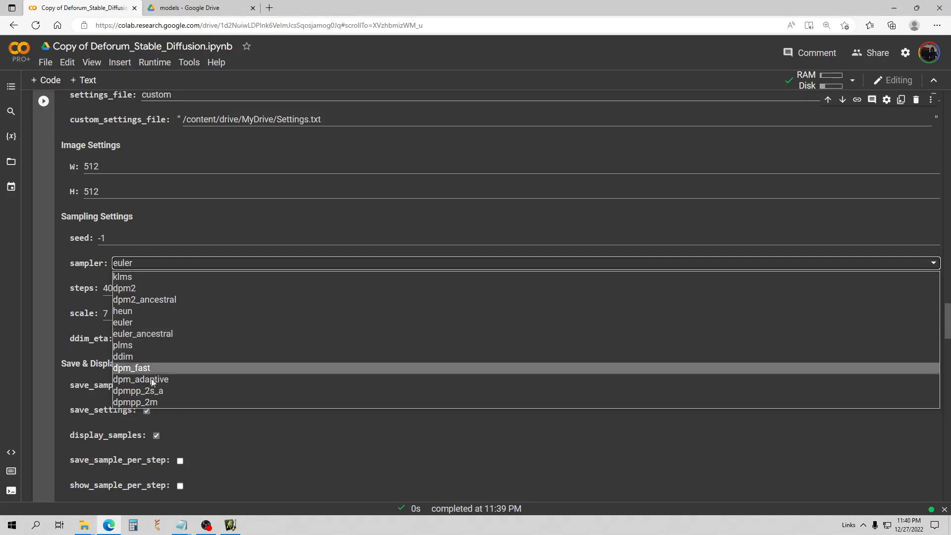
pyautogui.click(142, 323)
# Change scale from 7 to 8 and batch_name from StableFun to 0.6tutorialguide.
pyautogui.scroll(1, 121, 245)
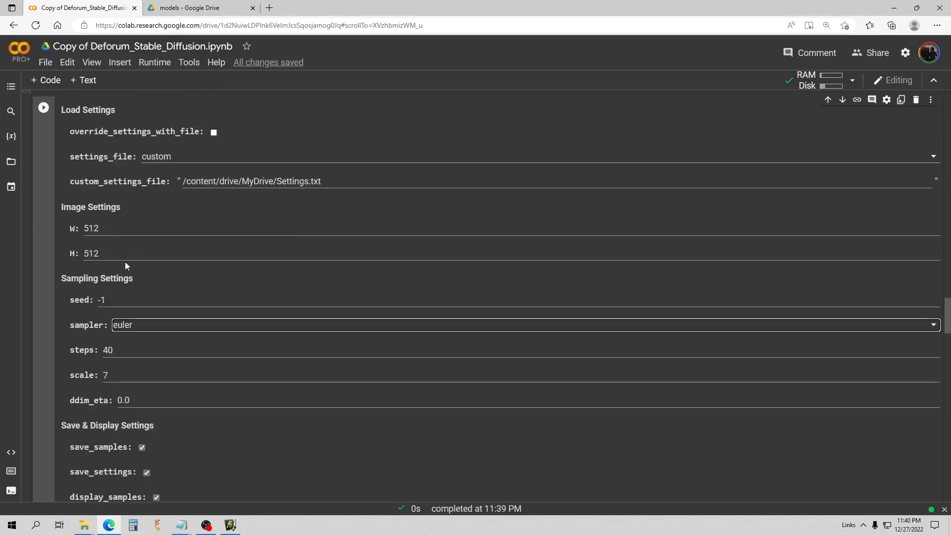
pyautogui.scroll(-3, 125, 261)
pyautogui.doubleClick(117, 256)
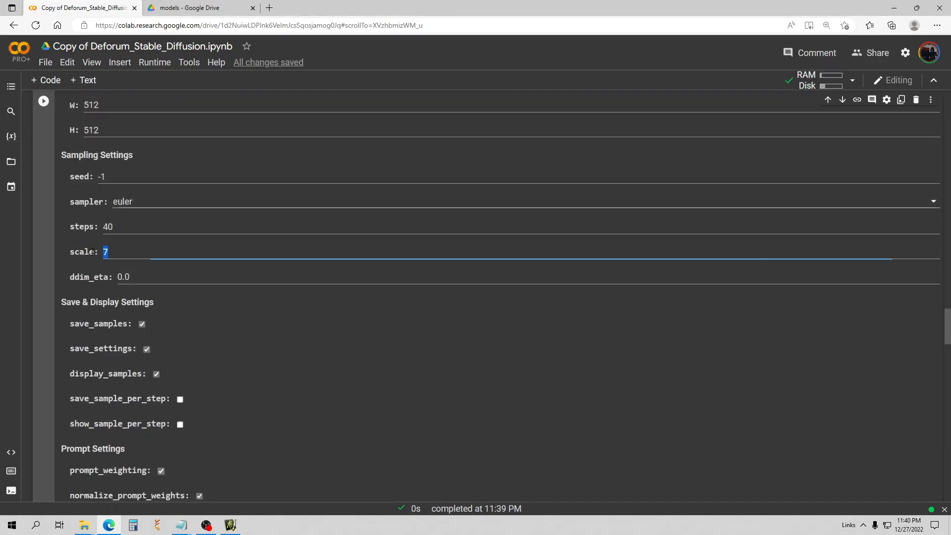
pyautogui.press('BackSpace')
pyautogui.write('8')
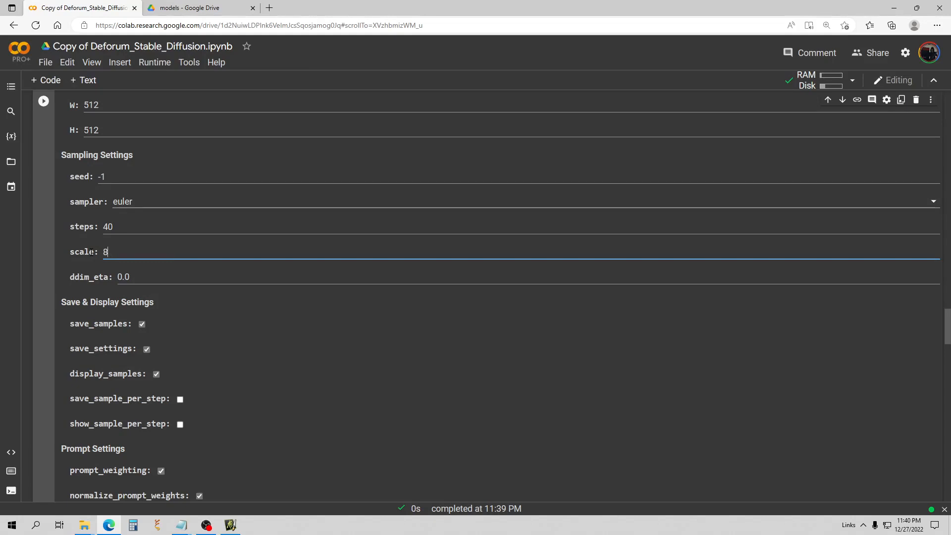
pyautogui.scroll(-5, 140, 261)
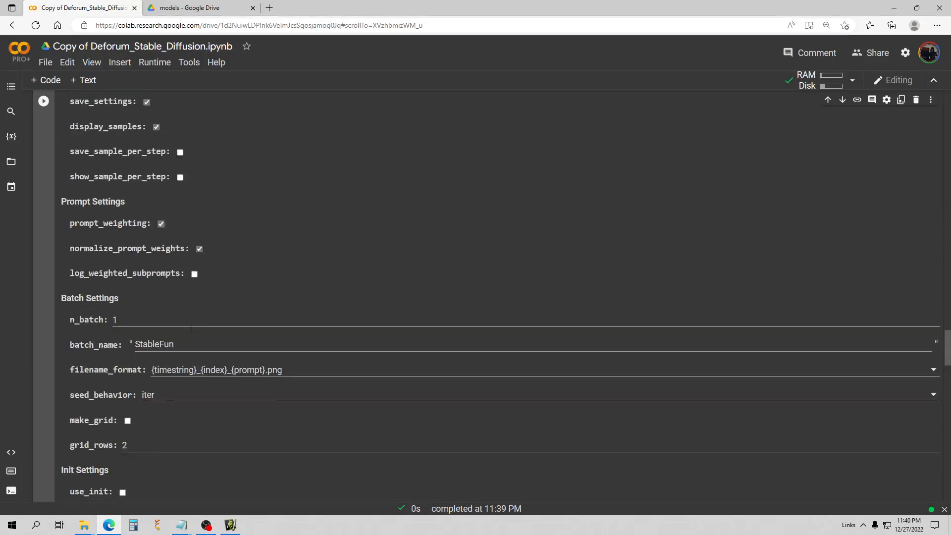
pyautogui.moveTo(188, 342); pyautogui.dragTo(118, 343)
pyautogui.press('BackSpace')
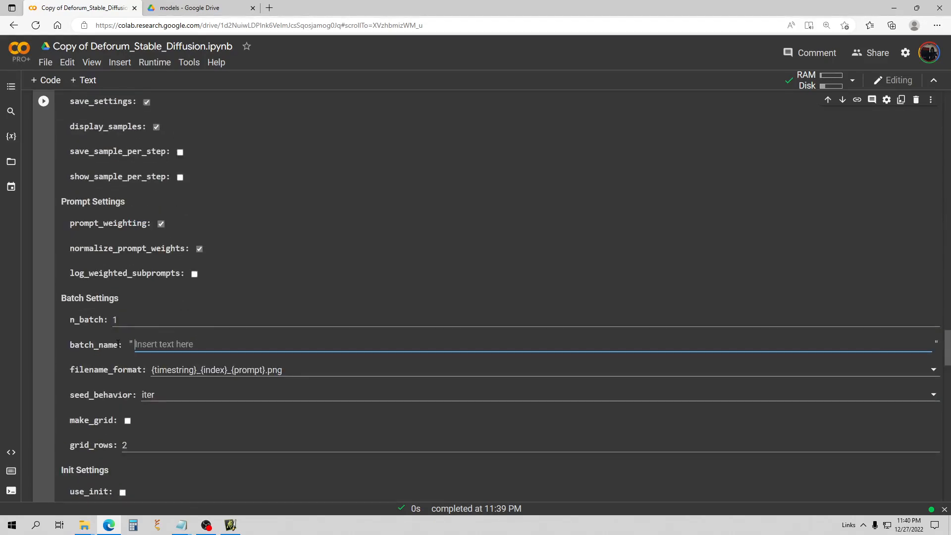
pyautogui.write('0.6tutorialguide')
# Check the images-per-batch setting and run the settings cell to start generating.
pyautogui.scroll(7, 180, 269)
pyautogui.scroll(9, 176, 267)
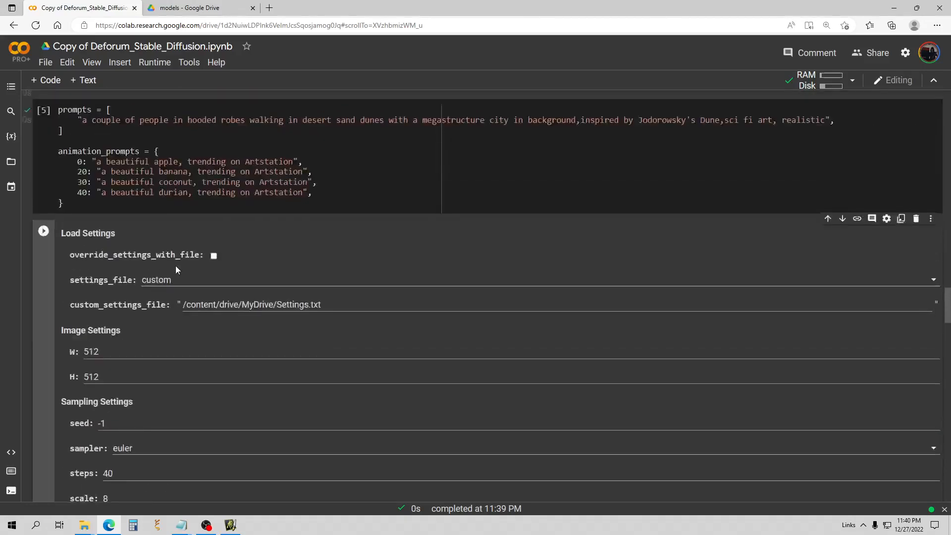
pyautogui.scroll(-5, 175, 265)
pyautogui.scroll(1, 174, 268)
pyautogui.scroll(4, 174, 267)
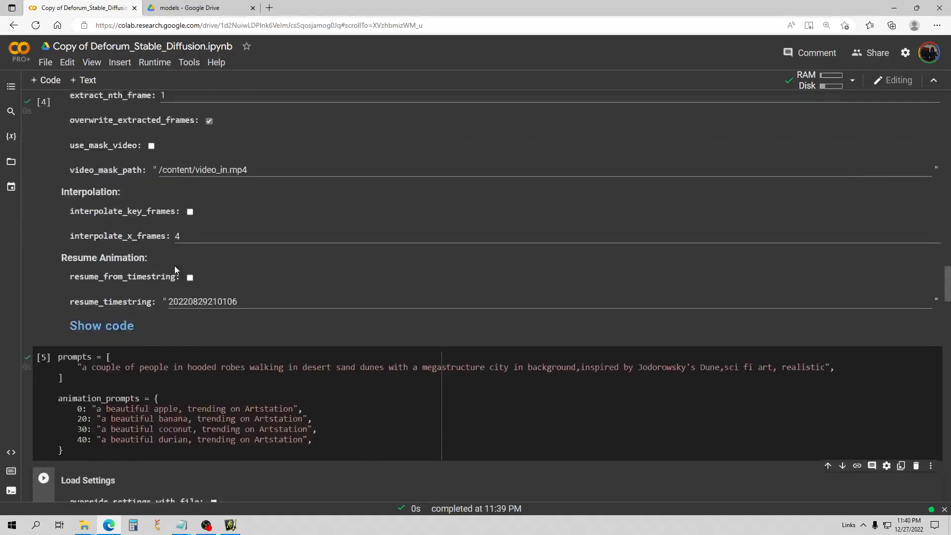
pyautogui.scroll(-8, 175, 267)
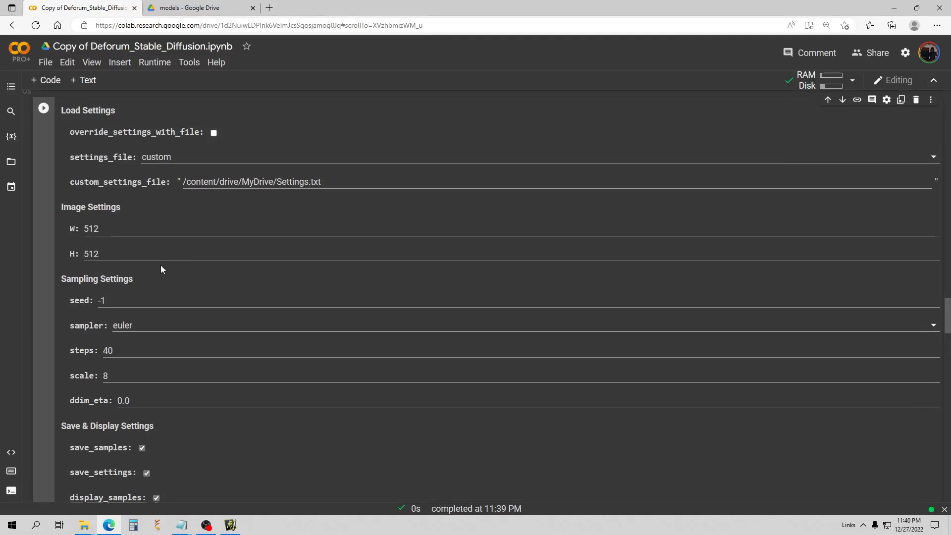
pyautogui.scroll(-6, 165, 259)
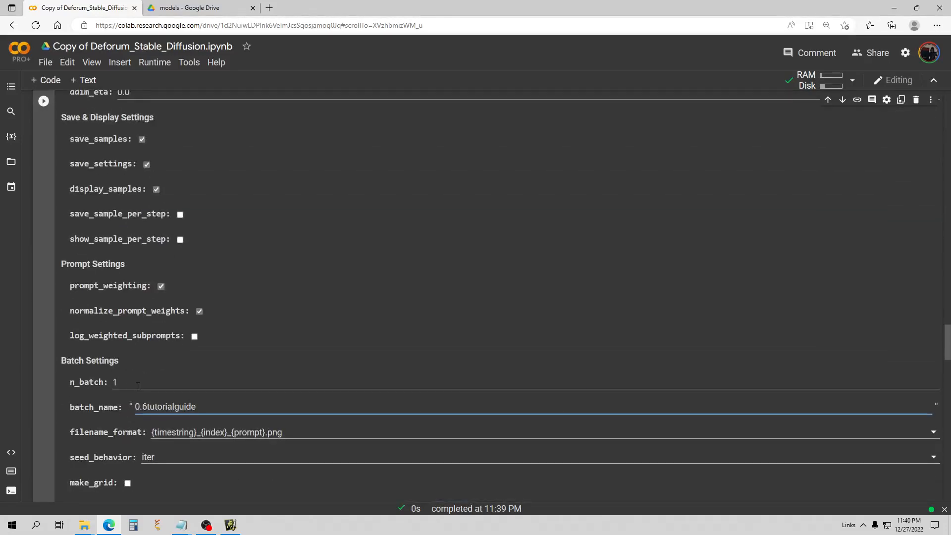
pyautogui.click(138, 386)
pyautogui.scroll(5, 177, 362)
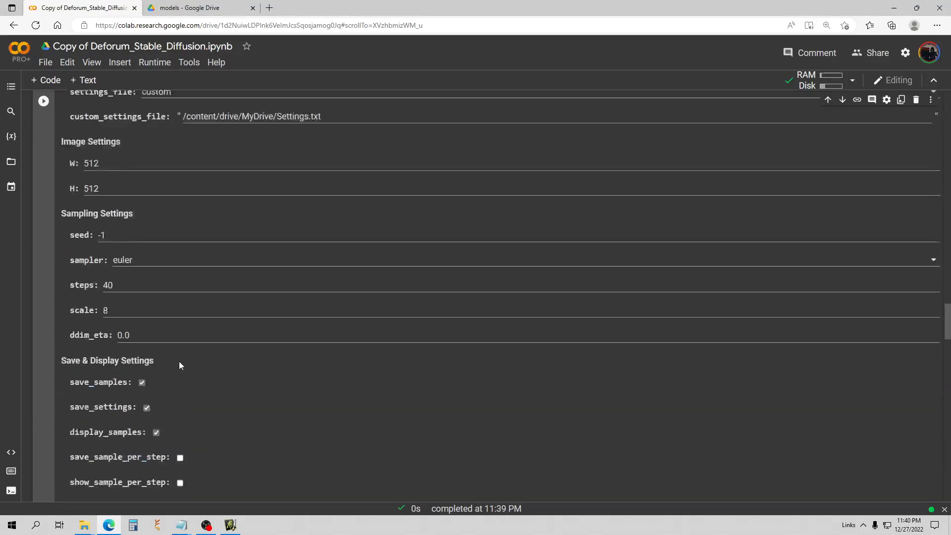
pyautogui.scroll(10, 176, 359)
pyautogui.scroll(-5, 96, 260)
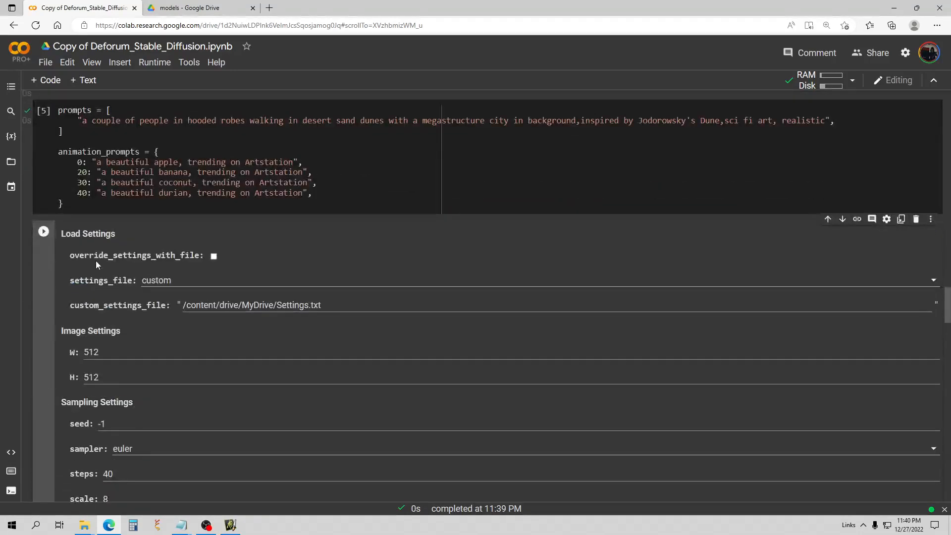
pyautogui.scroll(-1, 205, 265)
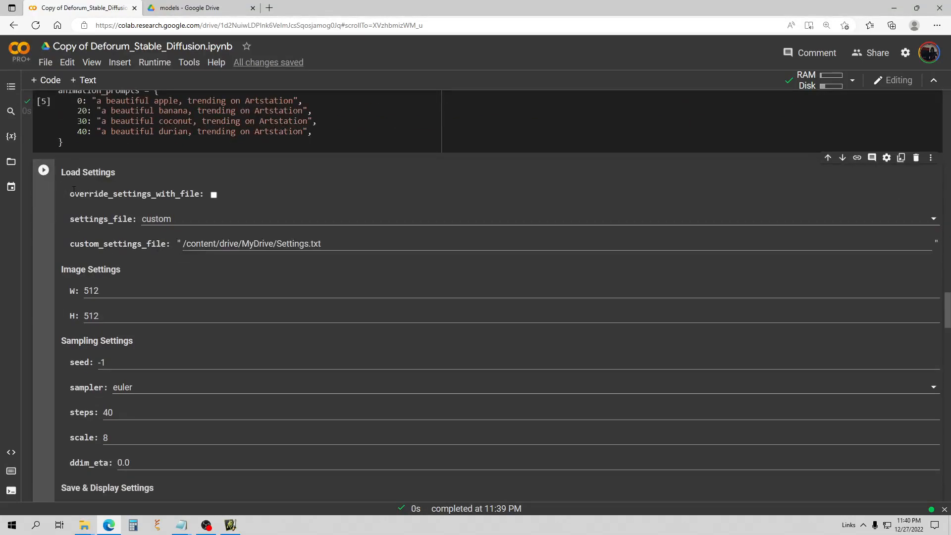
pyautogui.click(44, 171)
# Scroll through the 26s run's three desert images of hooded figures in Batches 1–3.
pyautogui.scroll(-3, 116, 205)
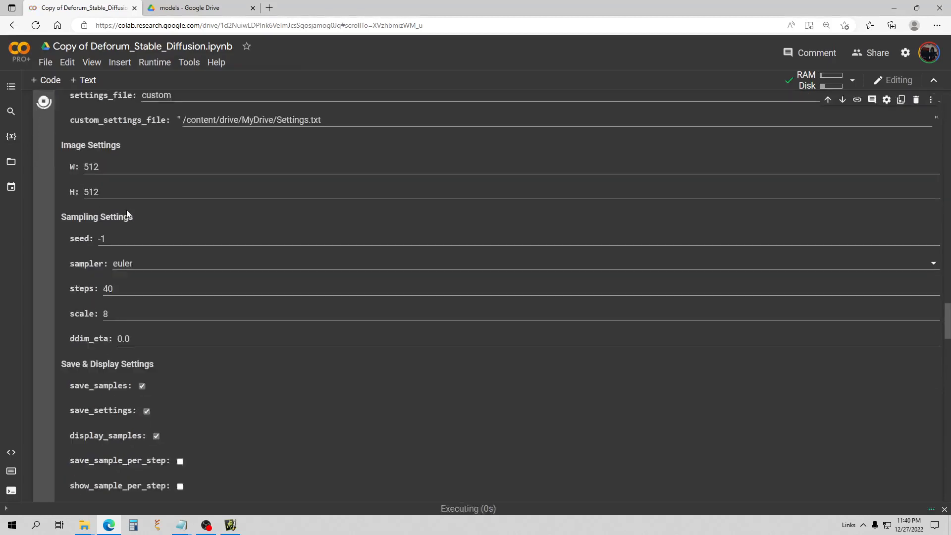
pyautogui.scroll(5, 129, 216)
pyautogui.scroll(-15, 134, 218)
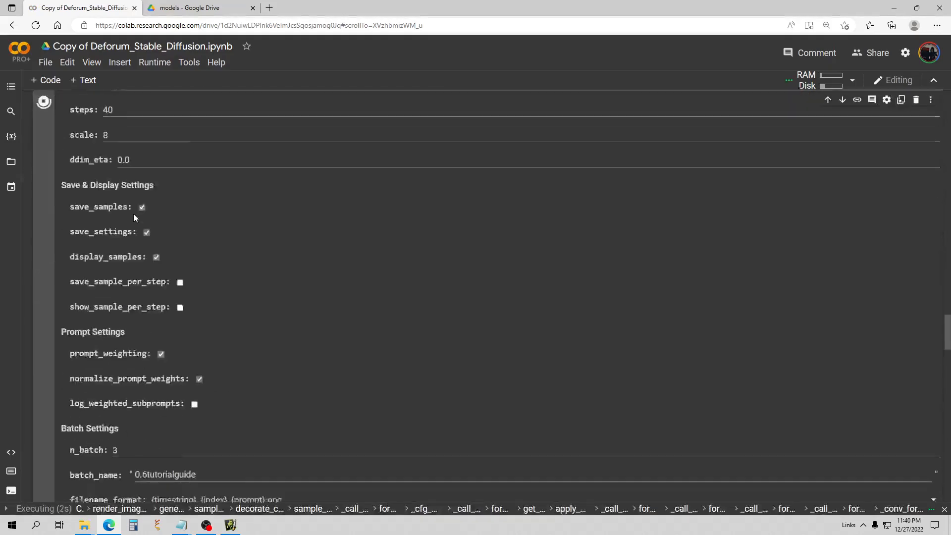
pyautogui.scroll(-14, 133, 226)
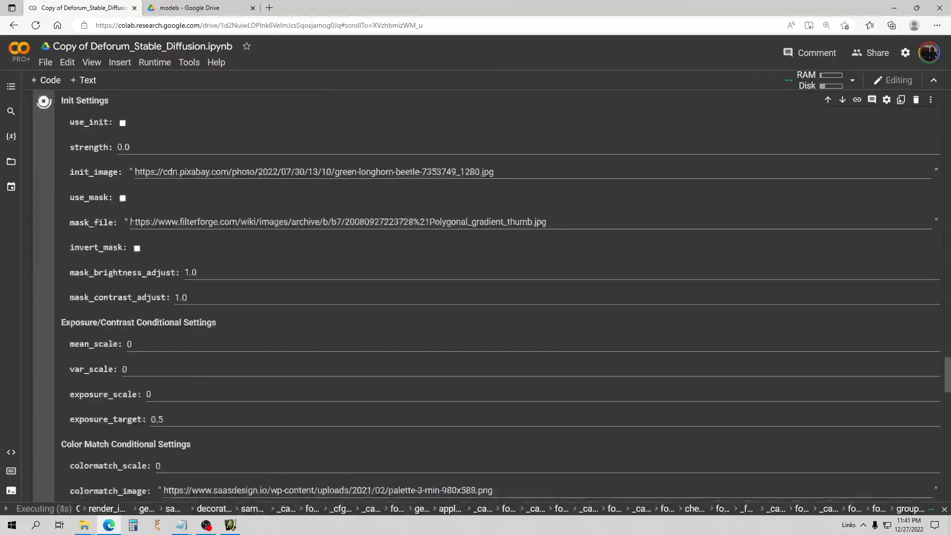
pyautogui.scroll(-4, 137, 227)
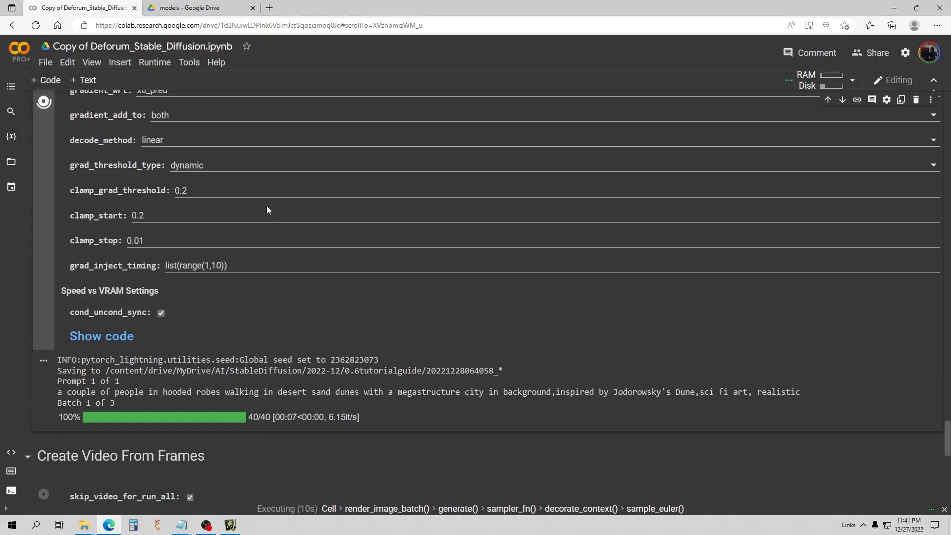
pyautogui.scroll(-5, 284, 203)
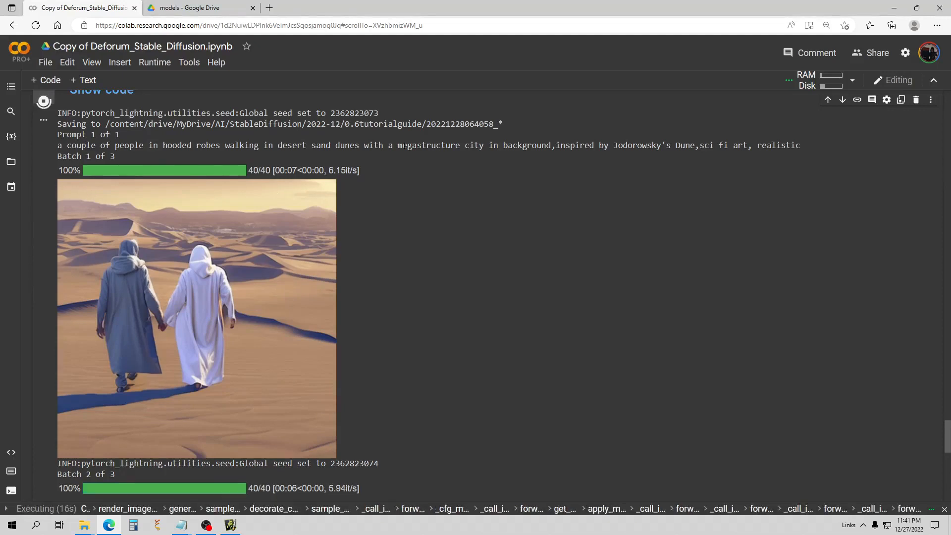
pyautogui.scroll(-4, 202, 157)
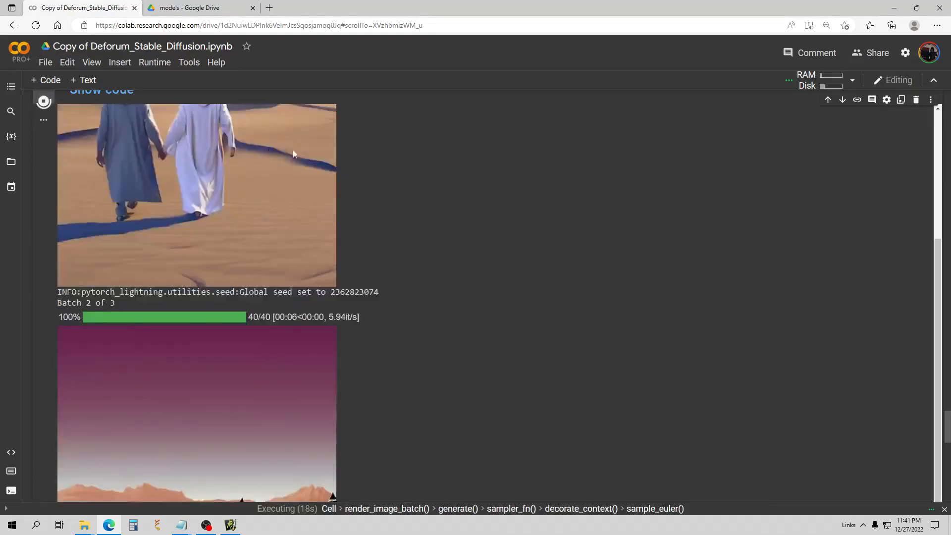
pyautogui.scroll(-2, 495, 248)
pyautogui.scroll(-2, 482, 236)
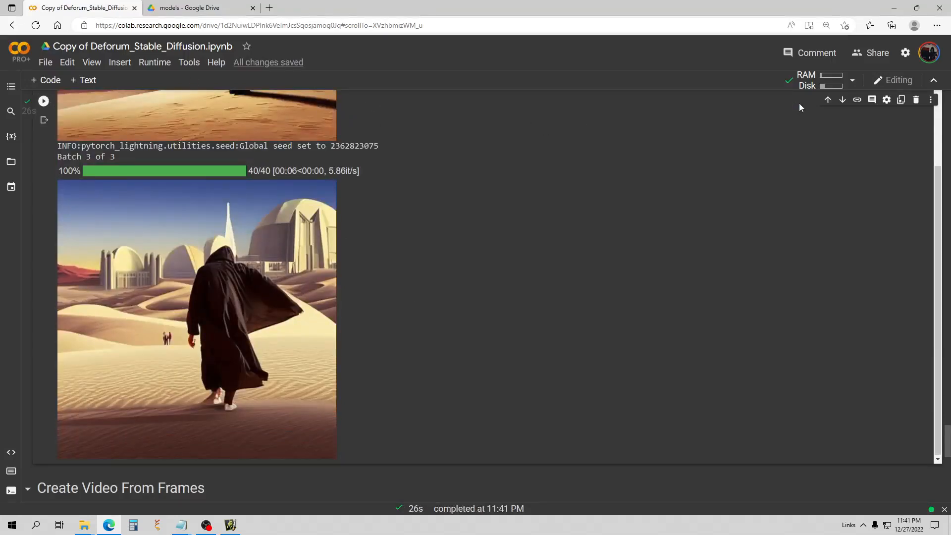
# Show the runtime's resource usage panel, then review Notebook settings and cancel without changes.
pyautogui.click(853, 81)
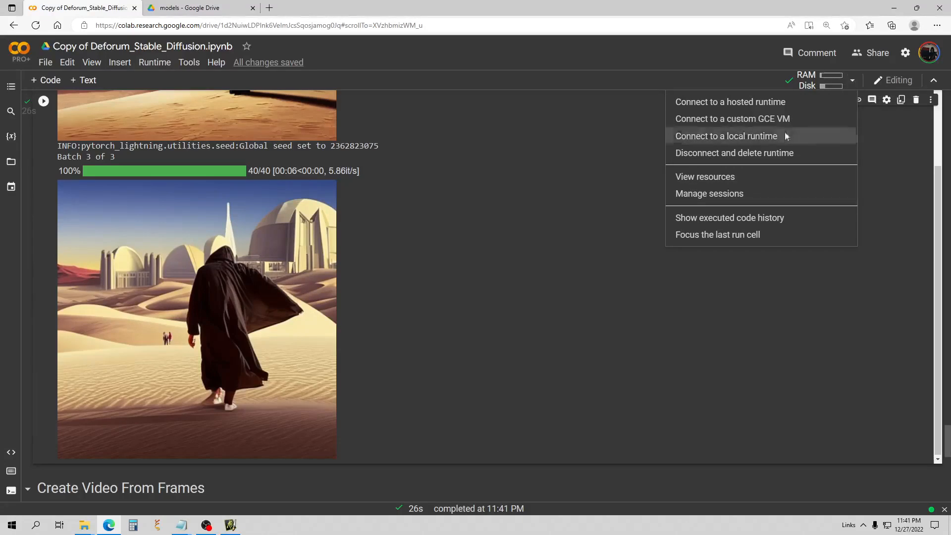
pyautogui.click(727, 174)
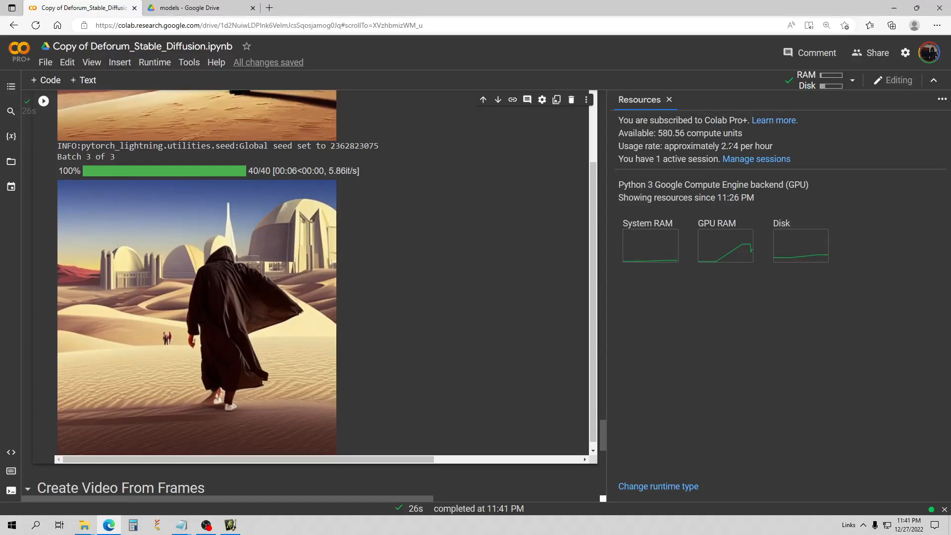
pyautogui.click(67, 62)
pyautogui.click(124, 279)
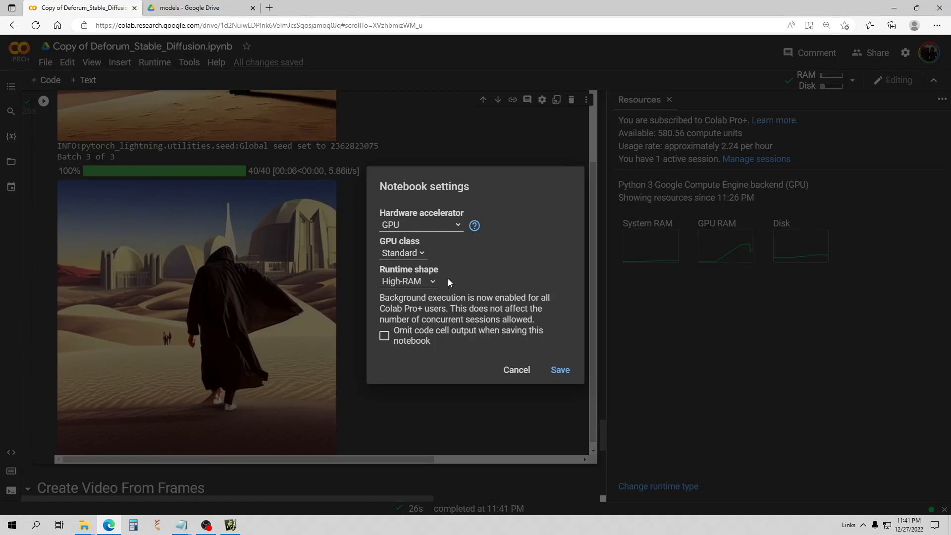
pyautogui.click(515, 371)
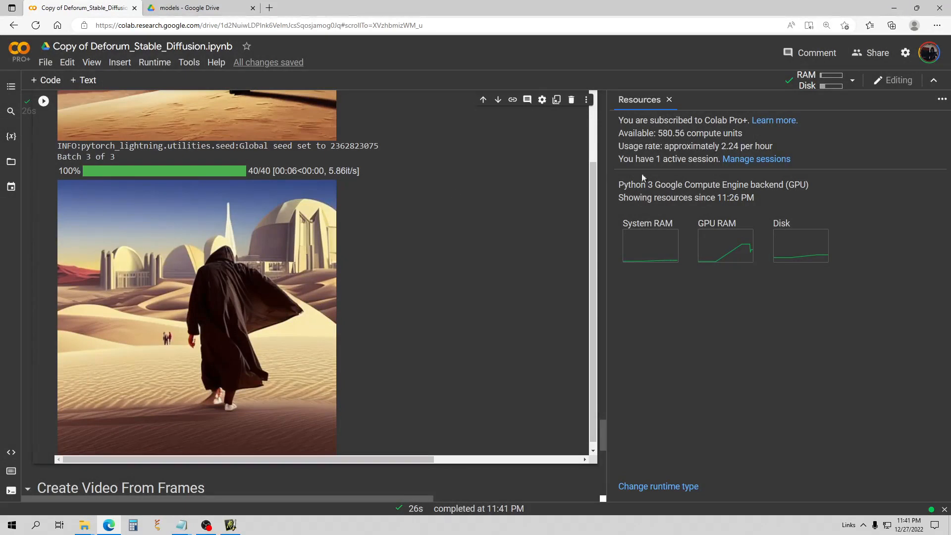
pyautogui.scroll(15, 324, 236)
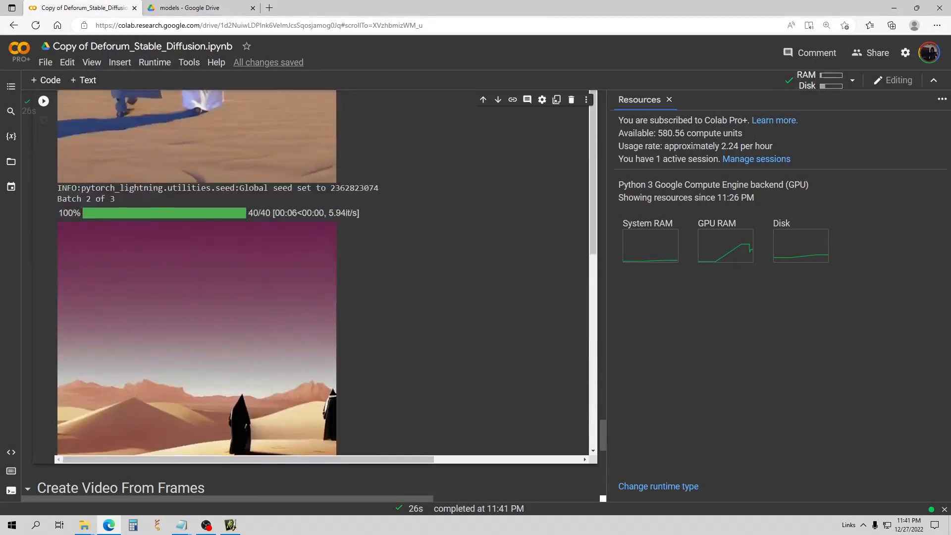
pyautogui.scroll(20, 347, 228)
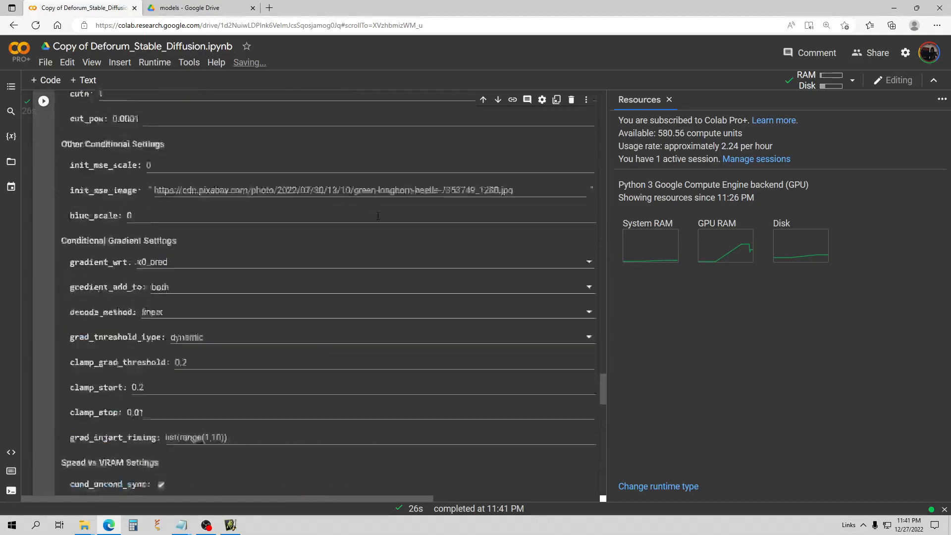
# Close the resources panel, change width W from 512 to 768, and run the settings cell.
pyautogui.scroll(8, 375, 218)
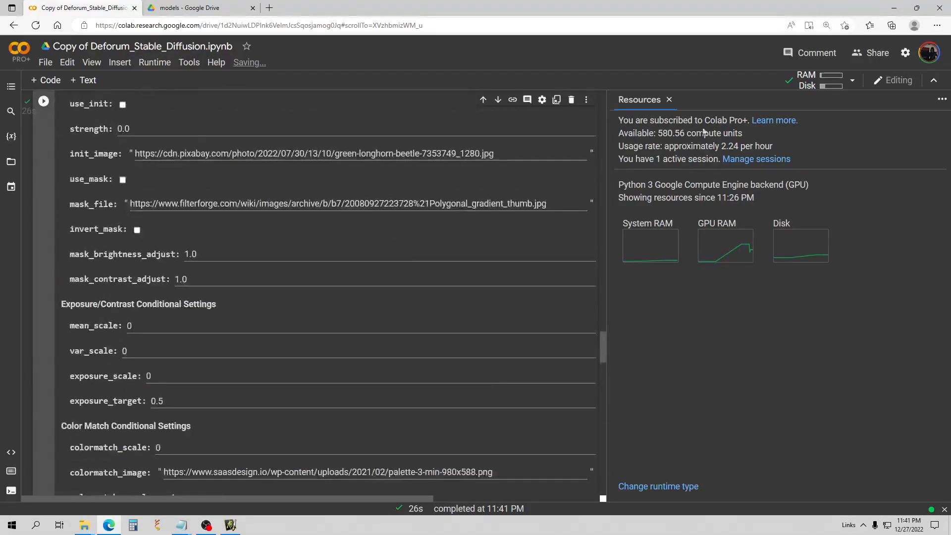
pyautogui.click(670, 100)
pyautogui.scroll(9, 270, 272)
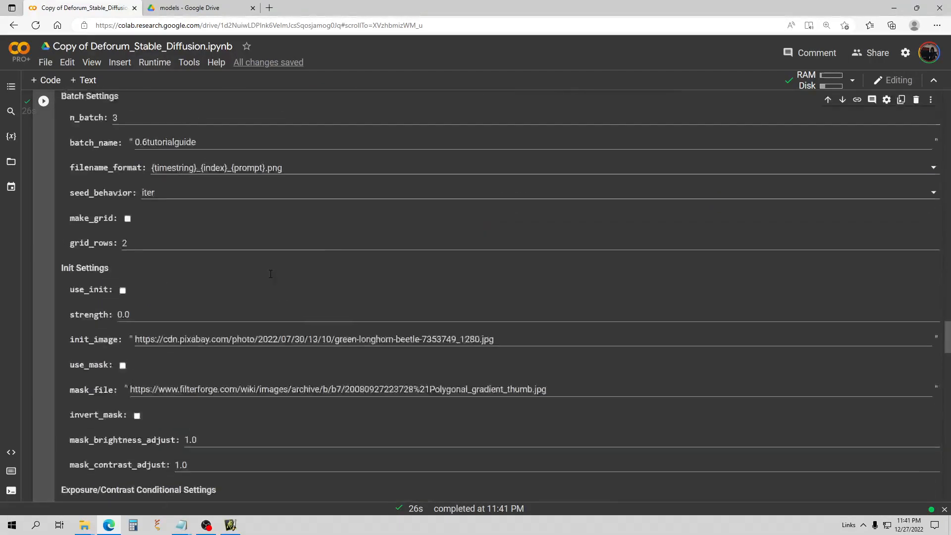
pyautogui.scroll(10, 270, 274)
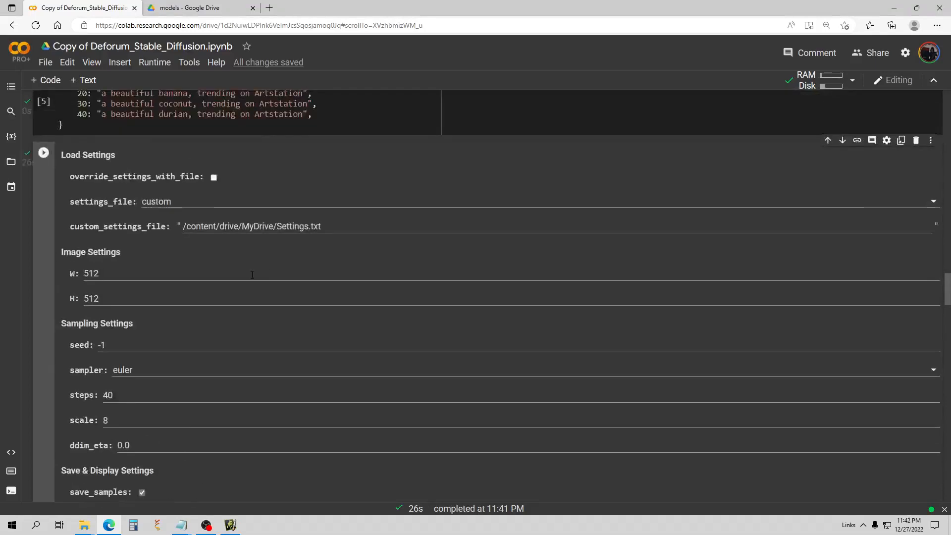
pyautogui.scroll(-4, 252, 274)
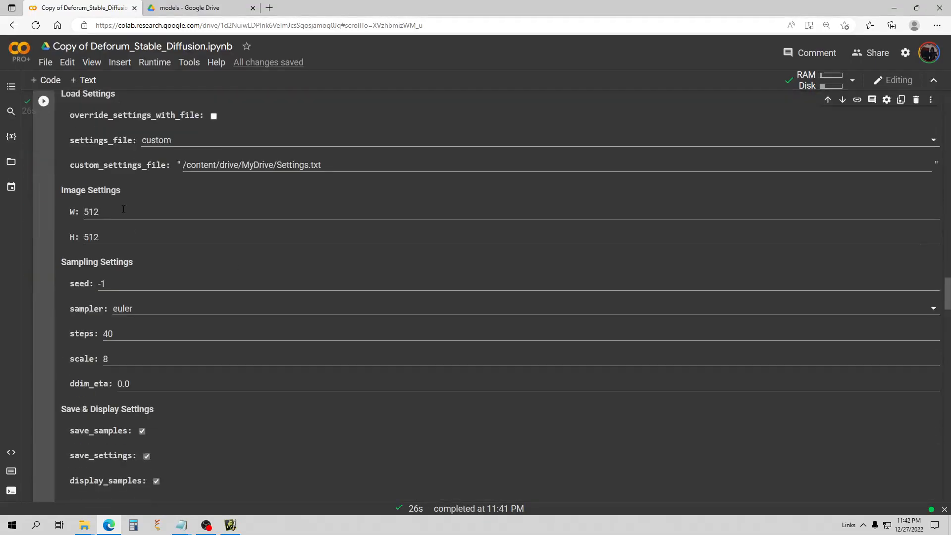
pyautogui.moveTo(108, 212); pyautogui.dragTo(47, 213)
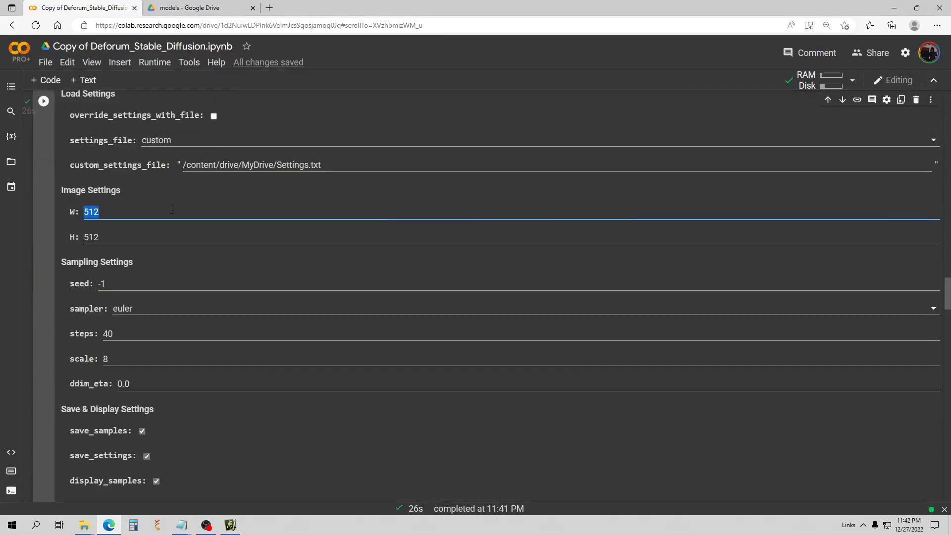
pyautogui.write('768')
pyautogui.click(44, 102)
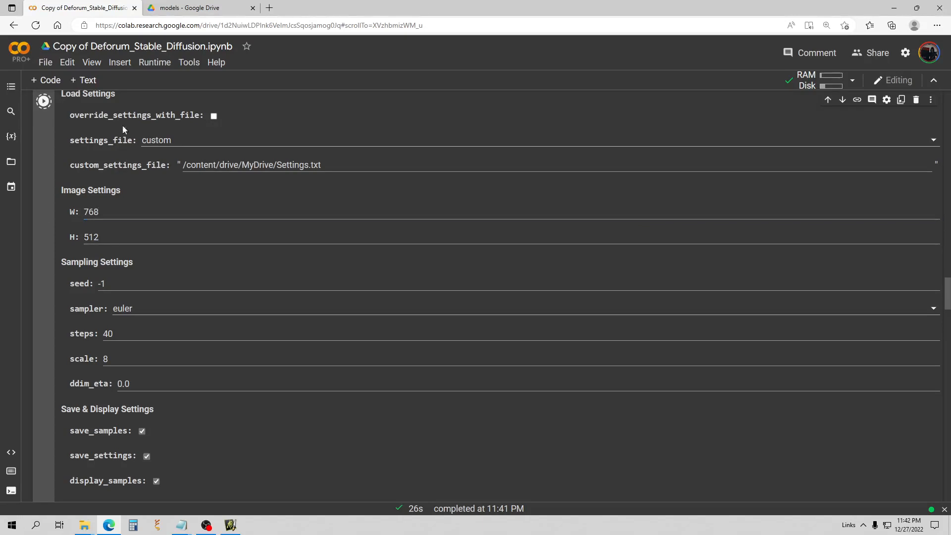
# Check the runtime's resource usage, then close the Resources panel.
pyautogui.click(852, 80)
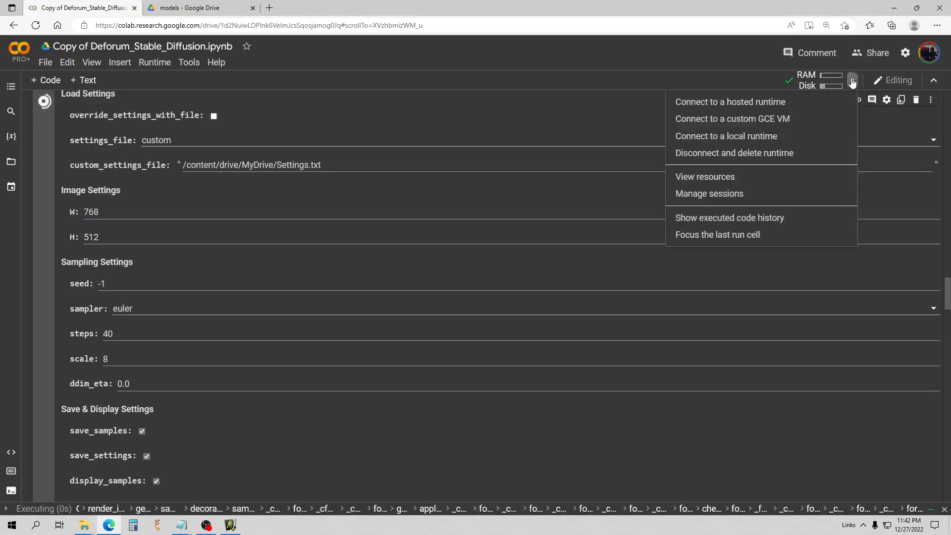
pyautogui.click(736, 177)
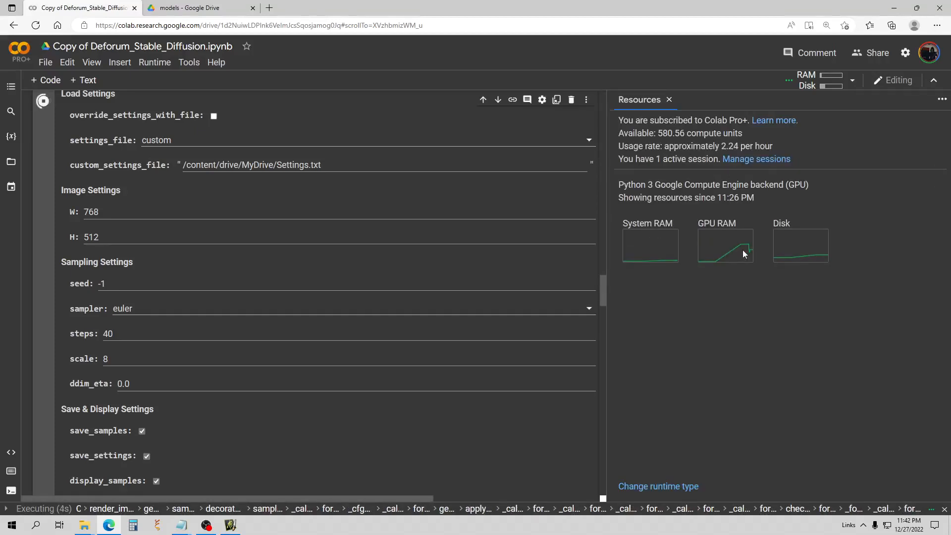
pyautogui.click(669, 100)
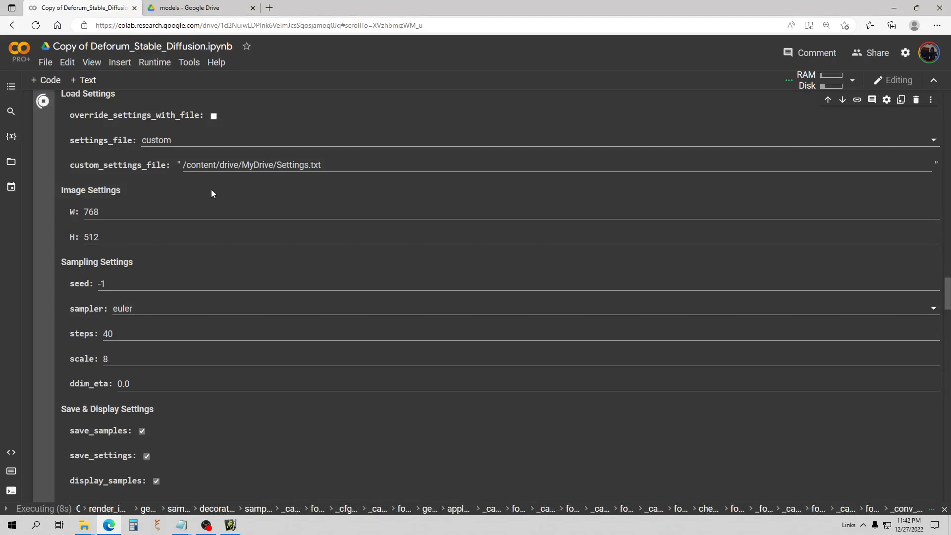
# Review the three wide 768×512 desert images of hooded figures from the 36s run.
pyautogui.scroll(-6, 210, 191)
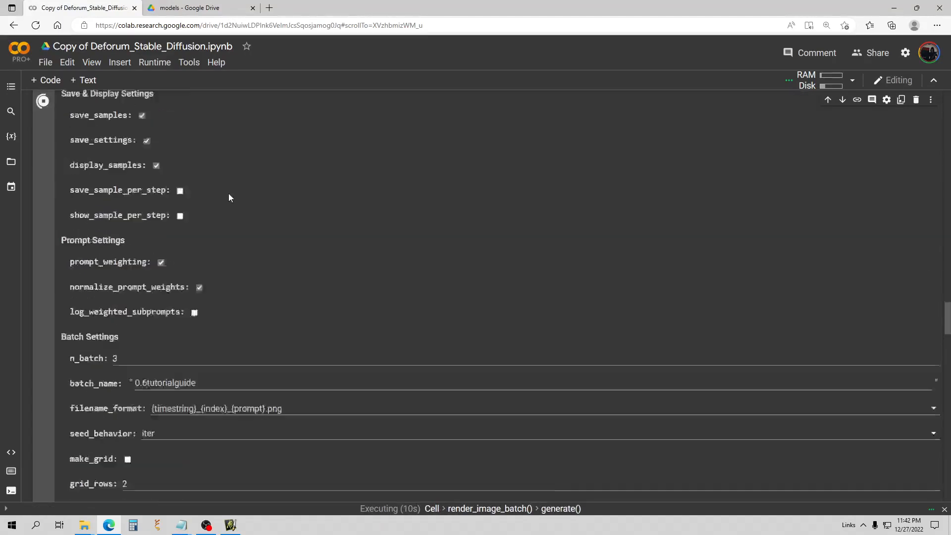
pyautogui.scroll(-20, 229, 196)
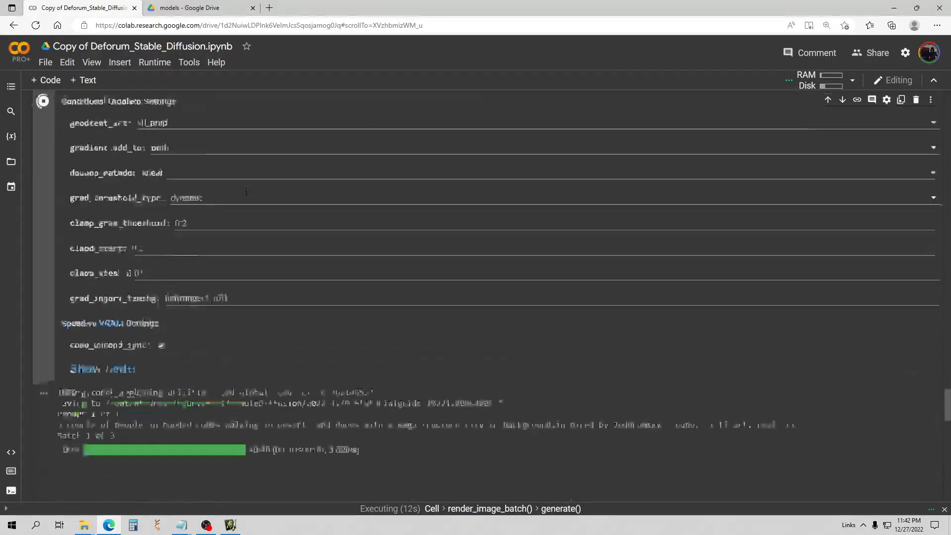
pyautogui.scroll(-6, 246, 191)
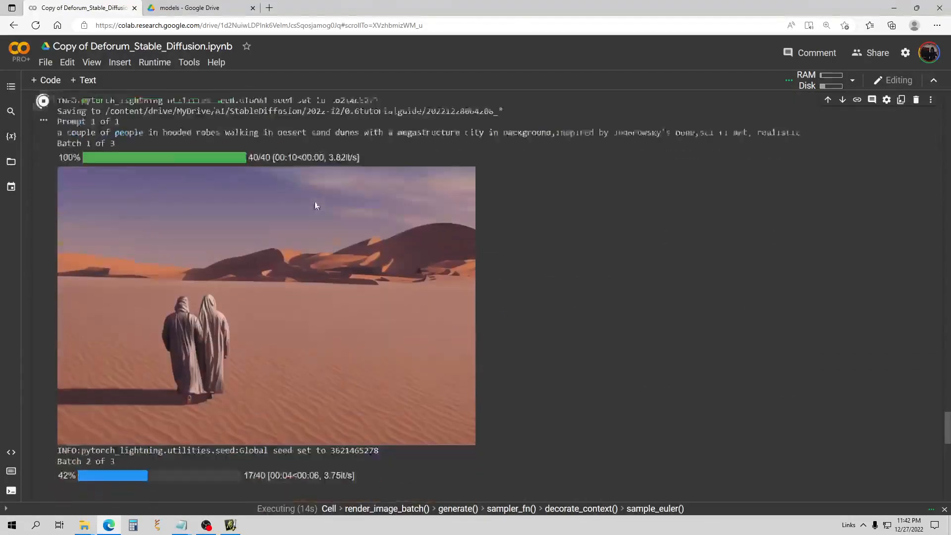
pyautogui.scroll(-1, 317, 208)
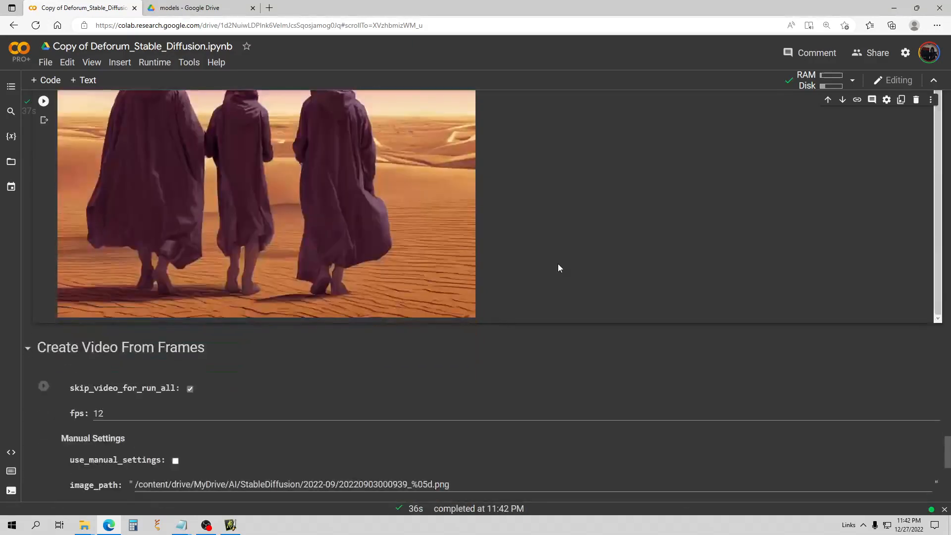
pyautogui.scroll(2, 463, 248)
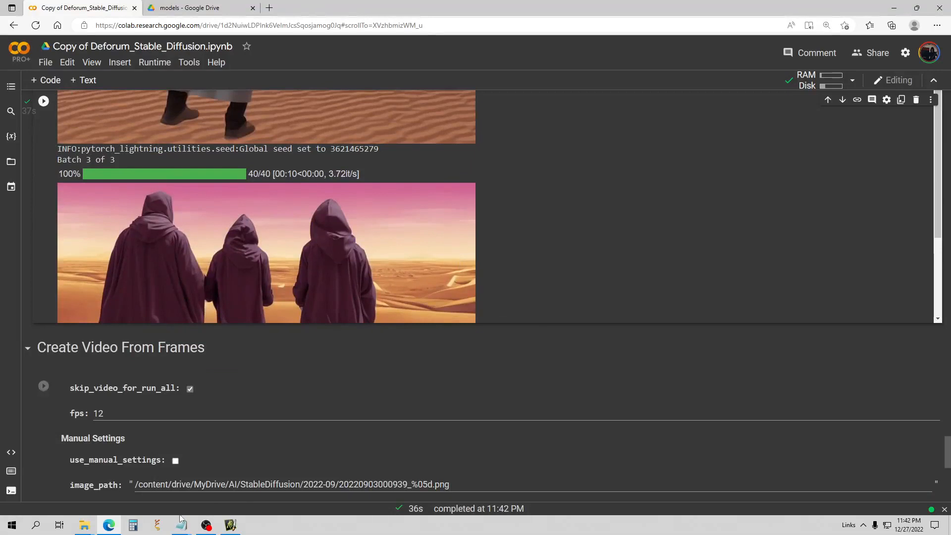
pyautogui.scroll(4, 576, 266)
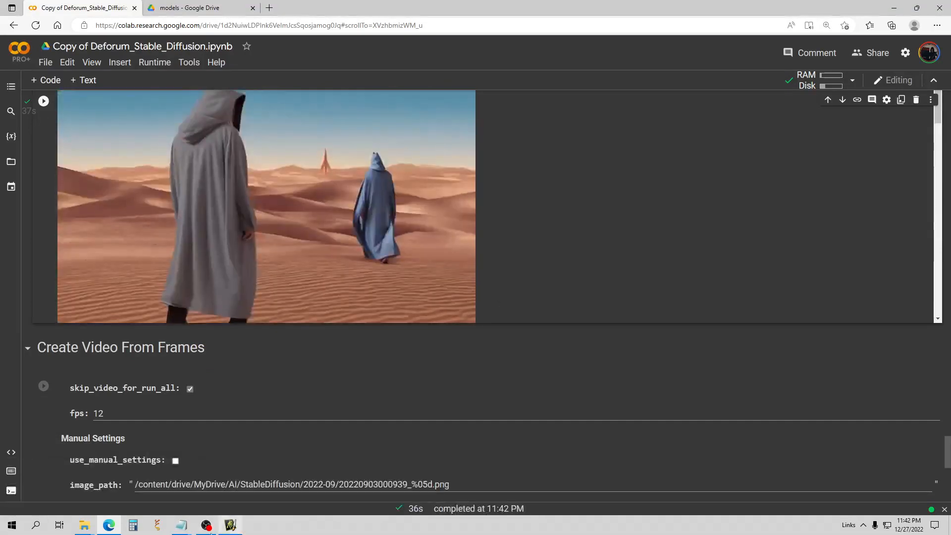
pyautogui.click(182, 528)
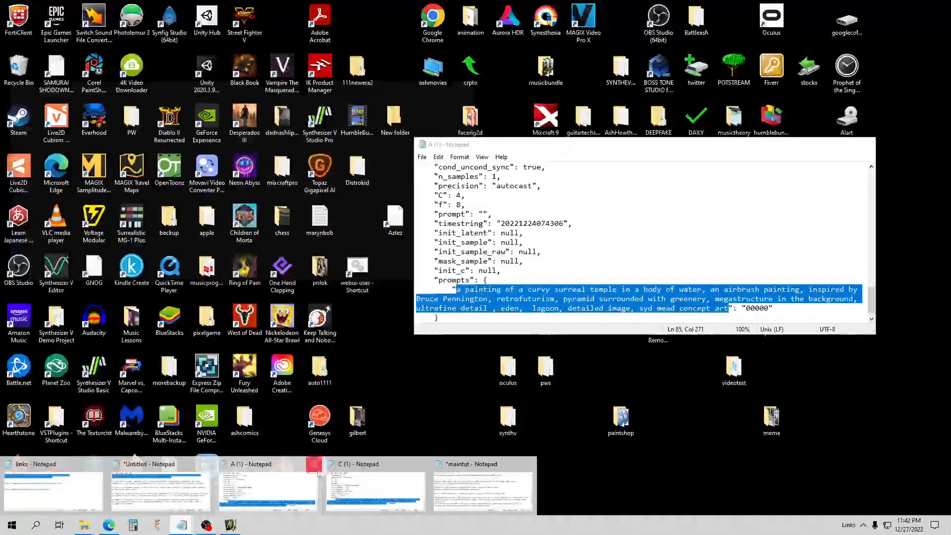
# Close the A (1) and C (1) notes and copy the Egyptian-art woman prompt from Untitled.
pyautogui.click(314, 464)
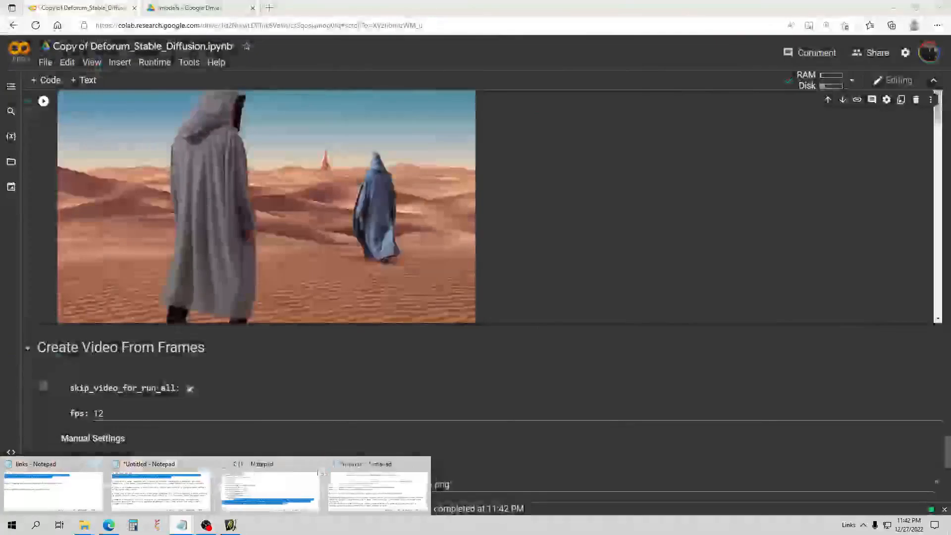
pyautogui.click(314, 465)
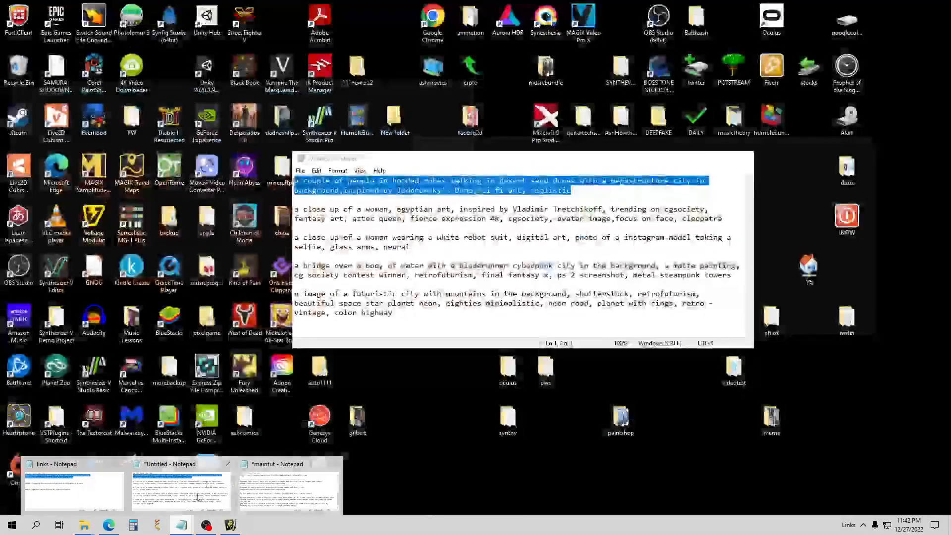
pyautogui.click(180, 490)
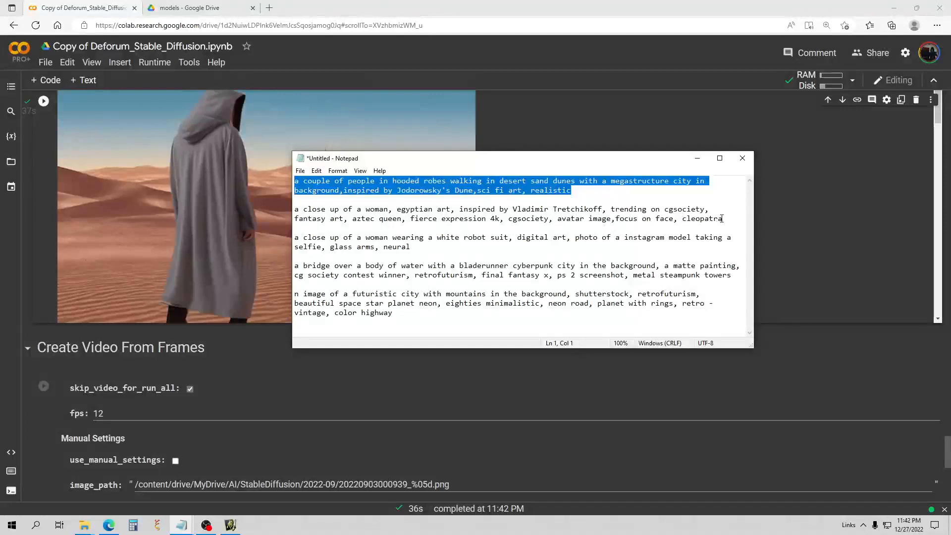
pyautogui.moveTo(723, 219); pyautogui.dragTo(294, 209)
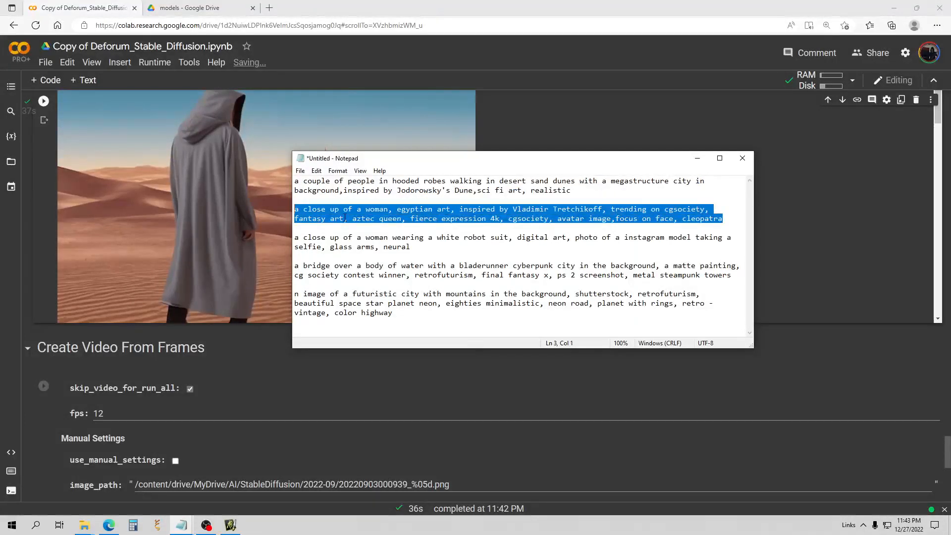
pyautogui.rightClick(345, 218)
pyautogui.click(368, 248)
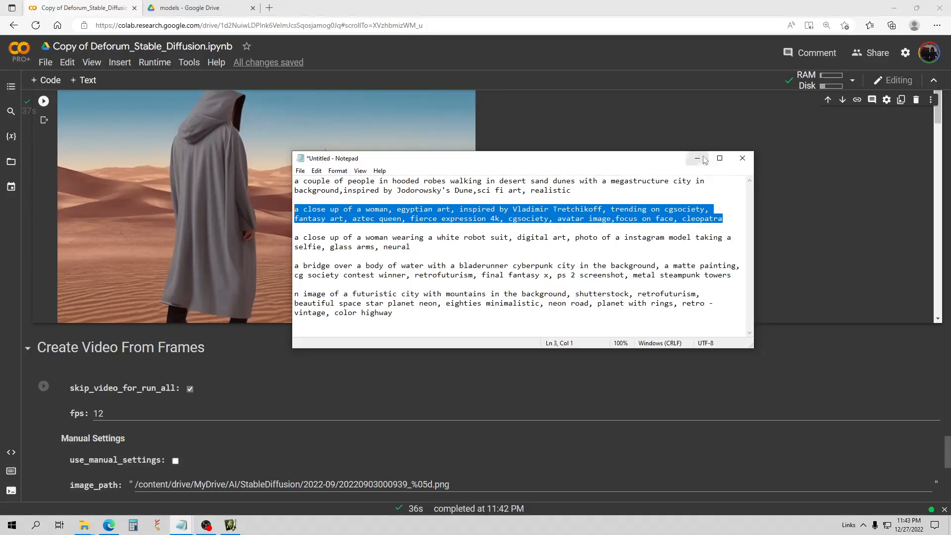
pyautogui.click(845, 209)
pyautogui.scroll(6, 164, 231)
# Delete the hooded-robes desert prompt and paste the Egyptian-art woman prompt ending in cleopatra.
pyautogui.scroll(20, 243, 240)
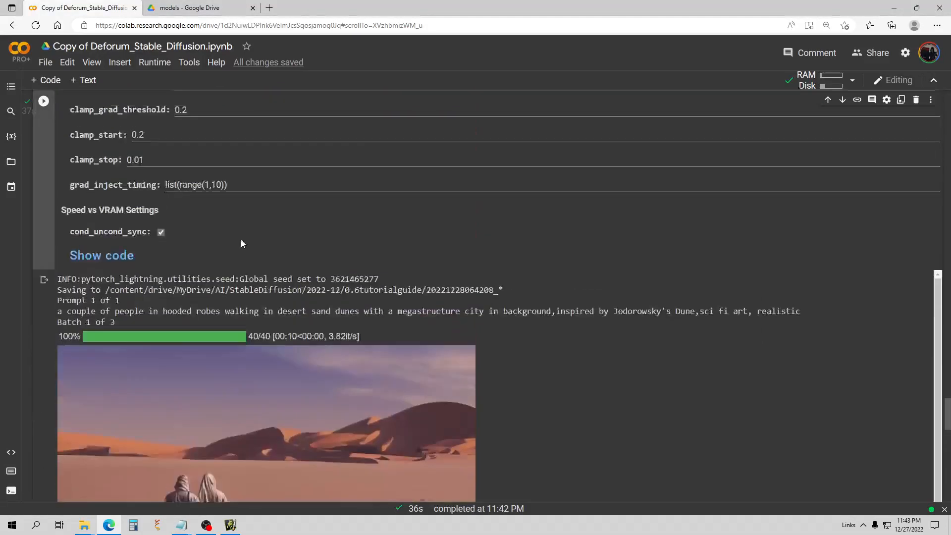
pyautogui.scroll(15, 248, 247)
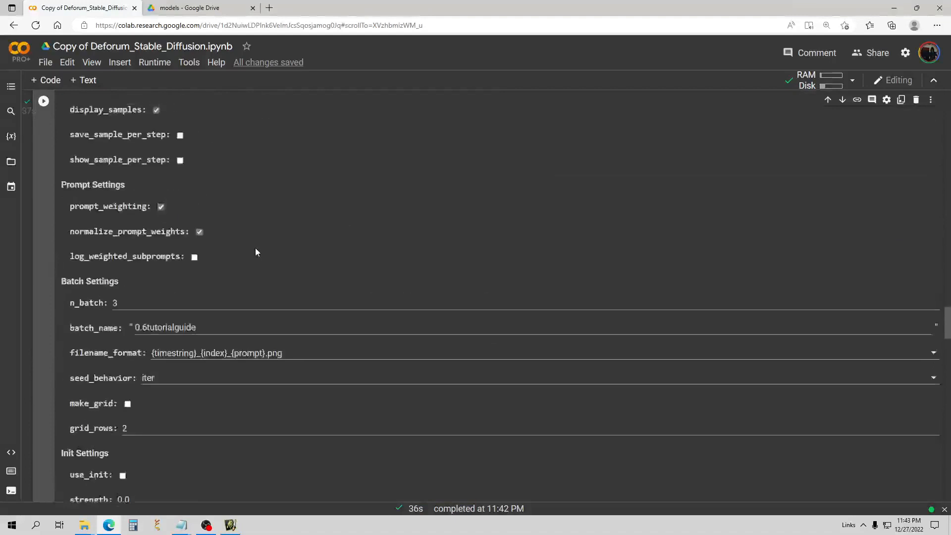
pyautogui.scroll(1, 256, 248)
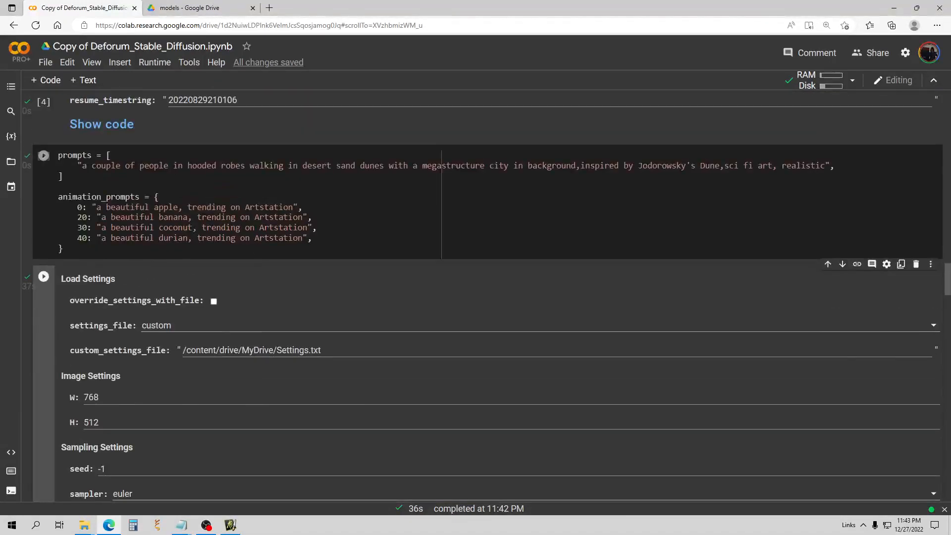
pyautogui.moveTo(826, 165); pyautogui.dragTo(475, 176)
pyautogui.moveTo(380, 181); pyautogui.dragTo(284, 165)
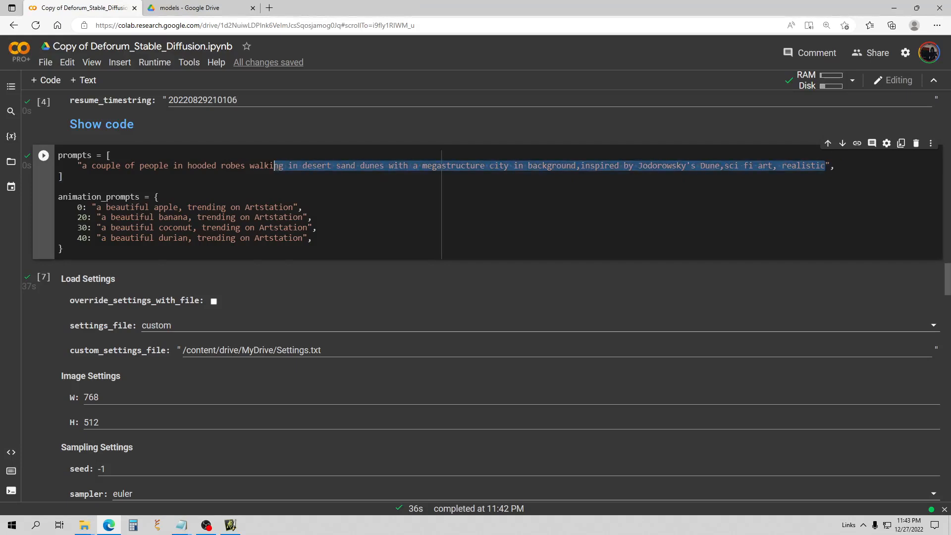
pyautogui.press('BackSpace')
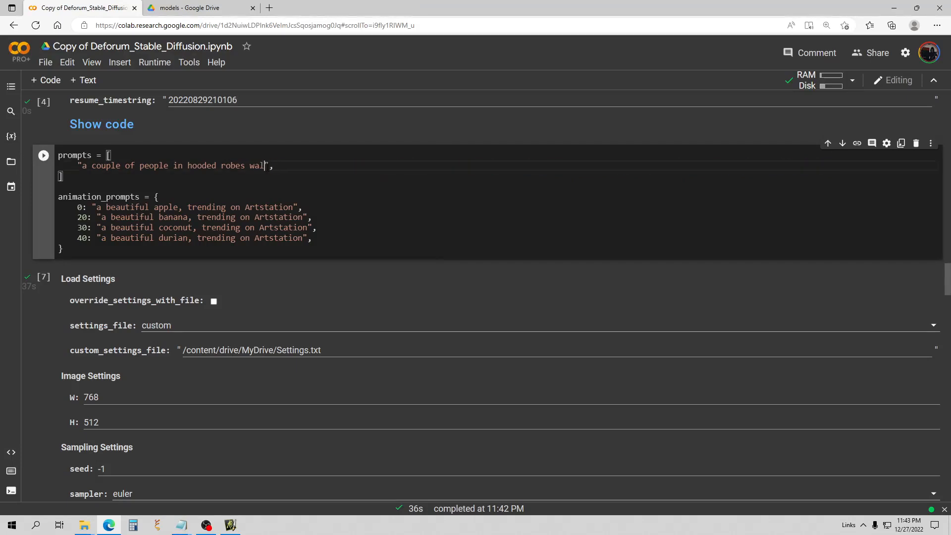
pyautogui.press('BackSpace')
pyautogui.press('BackSpace')
pyautogui.press('BackSpace')
pyautogui.press('BackSpace')
pyautogui.press('BackSpace')
pyautogui.press('BackSpace')
pyautogui.press('BackSpace')
pyautogui.press('BackSpace')
pyautogui.press('BackSpace')
pyautogui.press('BackSpace')
pyautogui.press('BackSpace')
pyautogui.press('BackSpace')
pyautogui.press('BackSpace')
pyautogui.press('BackSpace')
pyautogui.press('BackSpace')
pyautogui.press('BackSpace')
pyautogui.press('BackSpace')
pyautogui.press('BackSpace')
pyautogui.press('BackSpace')
pyautogui.press('BackSpace')
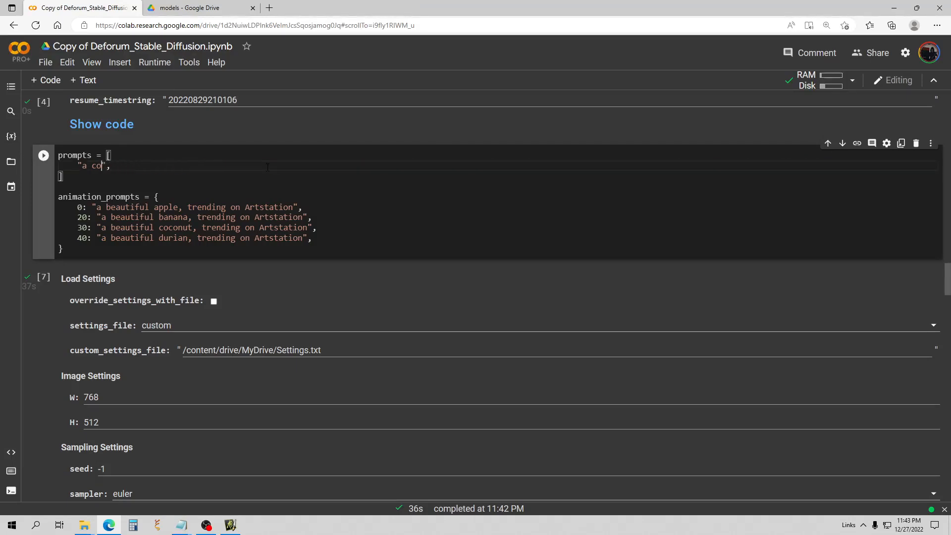
pyautogui.press('BackSpace')
pyautogui.press('BackSpace')
pyautogui.press('BackSpace')
pyautogui.press('BackSpace')
pyautogui.hotkey('ctrl', 'v')
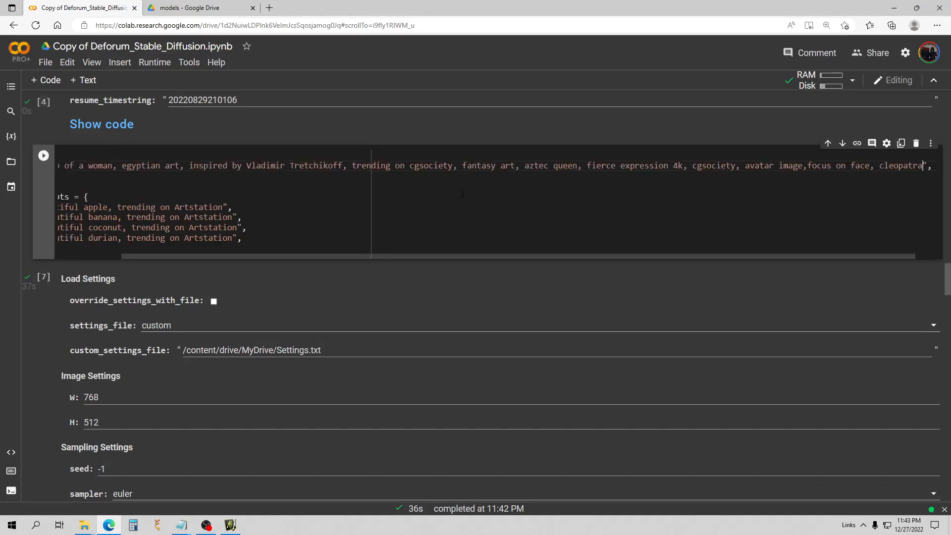
pyautogui.moveTo(325, 256); pyautogui.dragTo(204, 256)
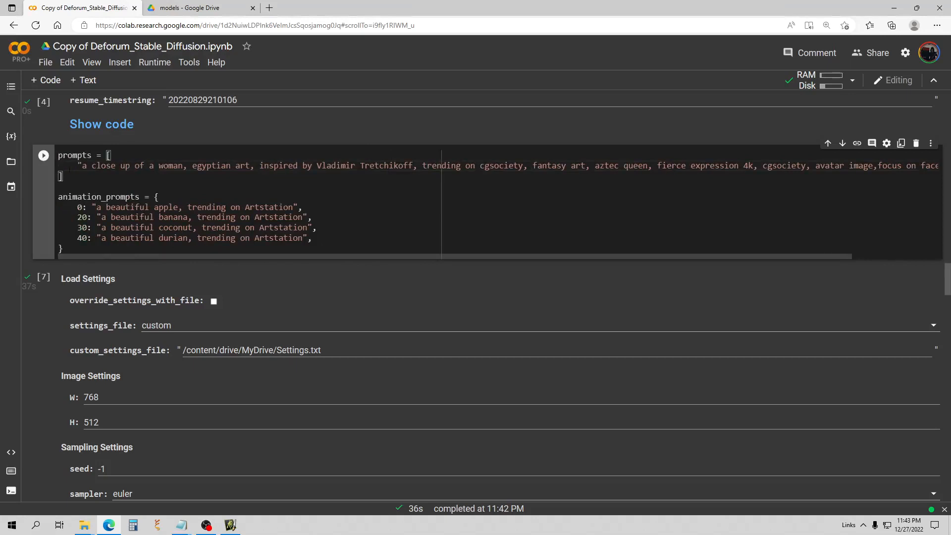
# Apply the new prompt, set width W back to 512, and run the settings cell.
pyautogui.click(42, 157)
pyautogui.scroll(-4, 126, 195)
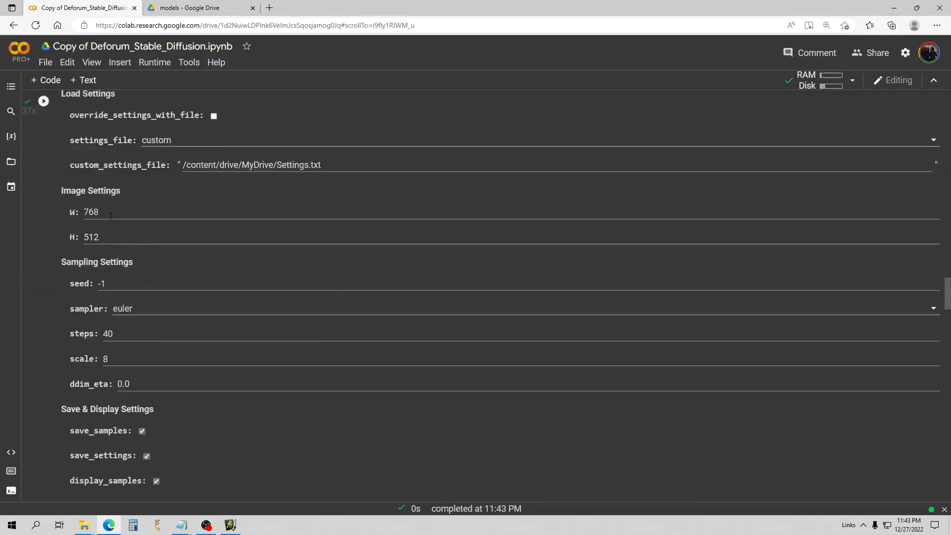
pyautogui.moveTo(110, 216); pyautogui.dragTo(58, 214)
pyautogui.write('512')
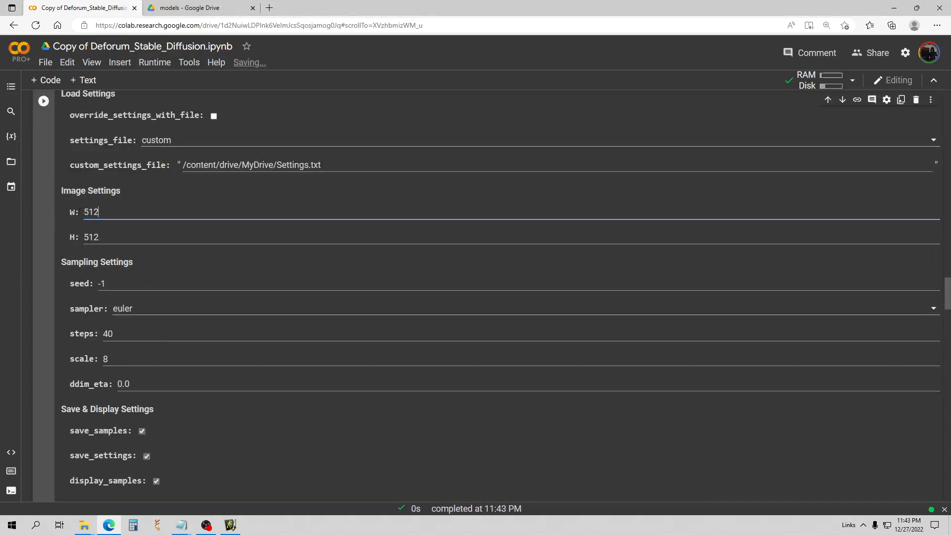
pyautogui.scroll(3, 125, 230)
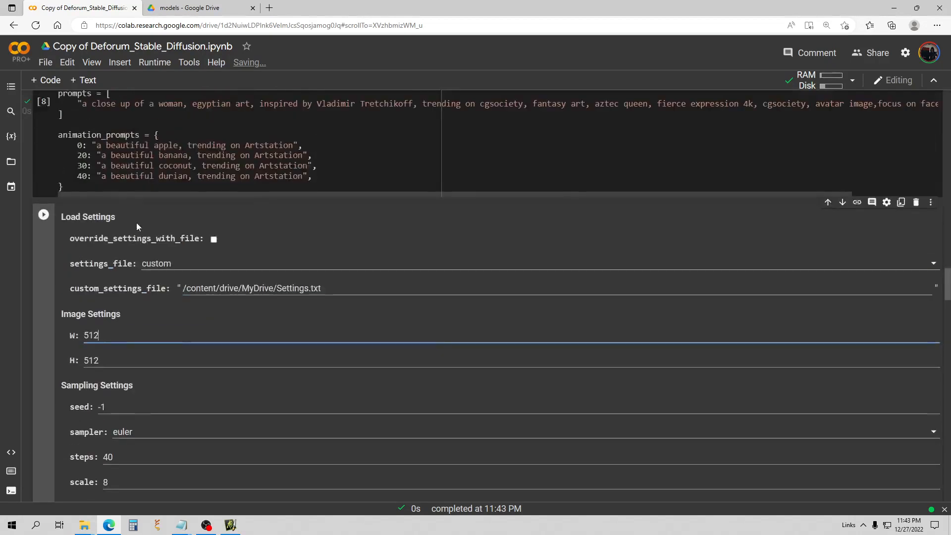
pyautogui.click(44, 217)
# Review the three Egyptian-art woman portraits generated across Batches 1–3 in 23s.
pyautogui.scroll(-3, 151, 208)
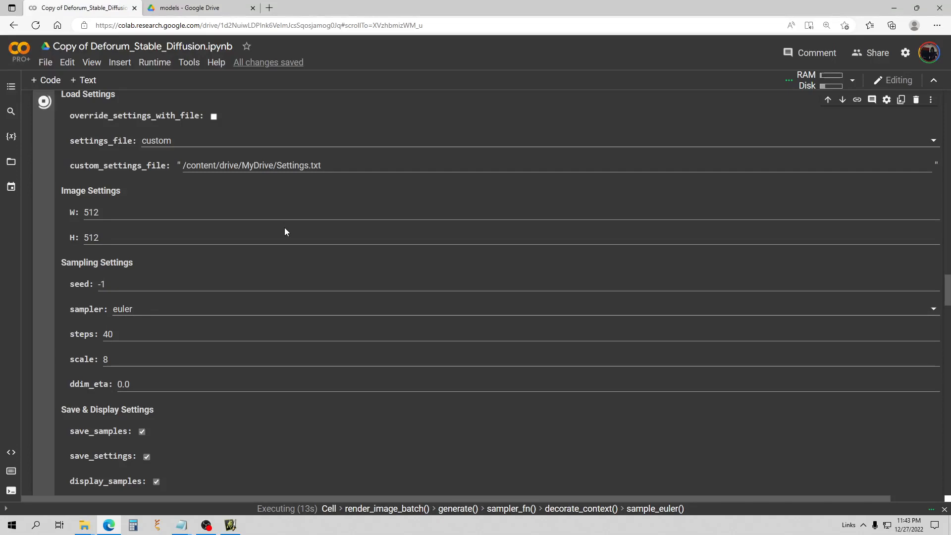
pyautogui.scroll(-3, 271, 194)
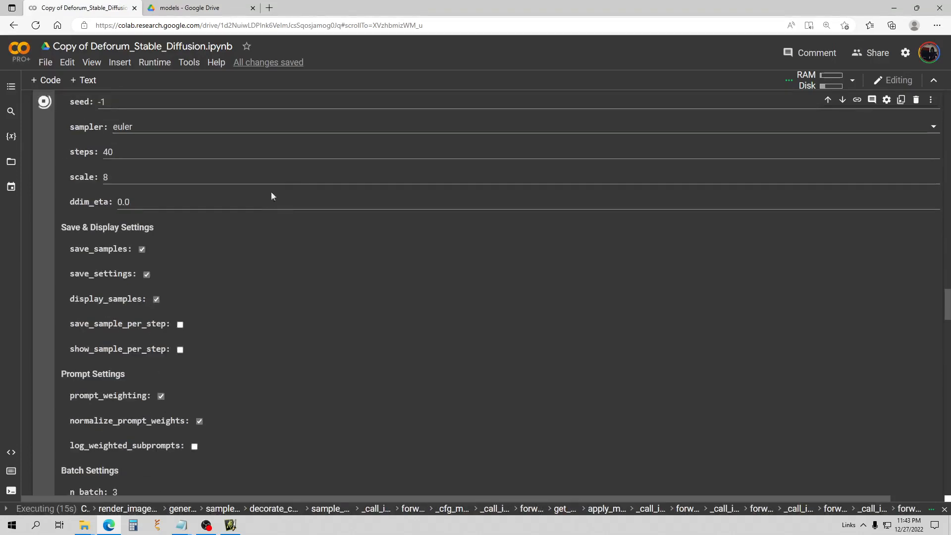
pyautogui.scroll(-5, 297, 184)
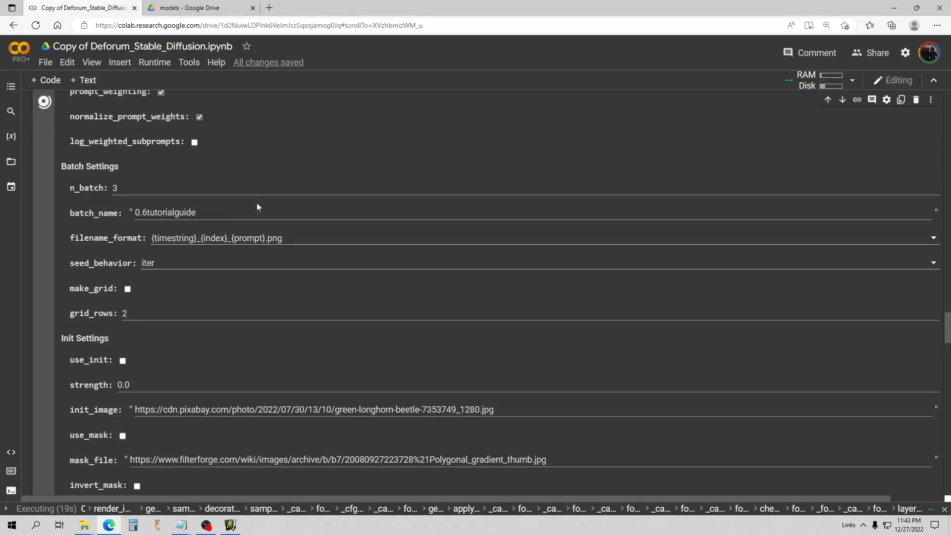
pyautogui.scroll(-1, 299, 210)
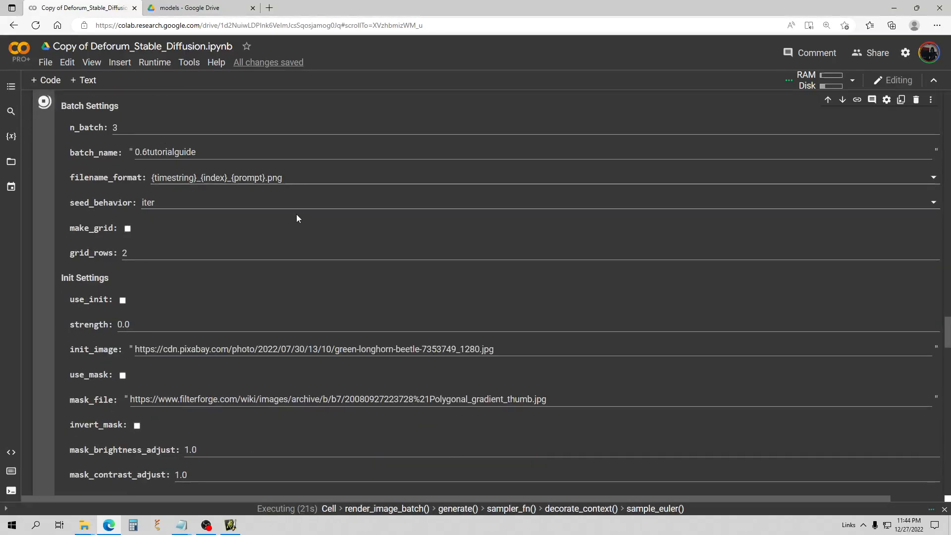
pyautogui.scroll(-2, 300, 203)
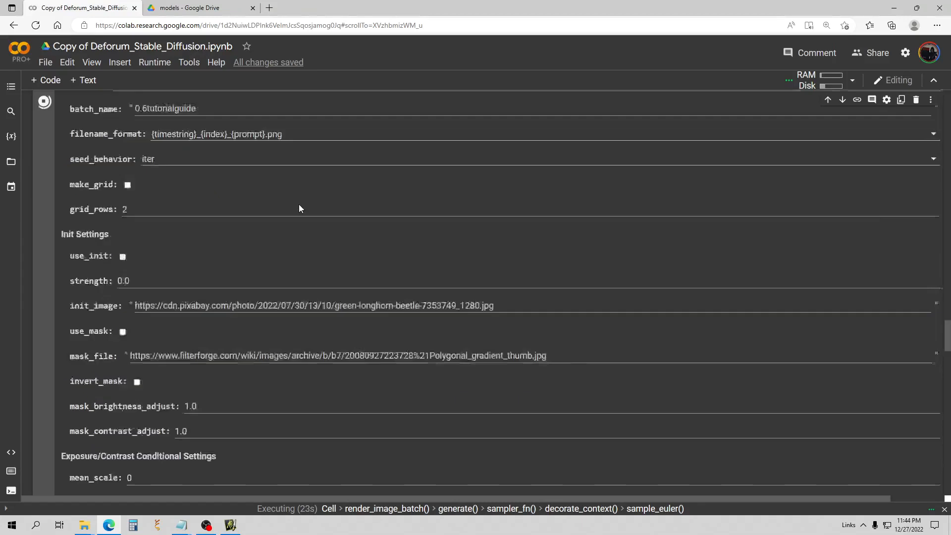
pyautogui.scroll(2, 298, 204)
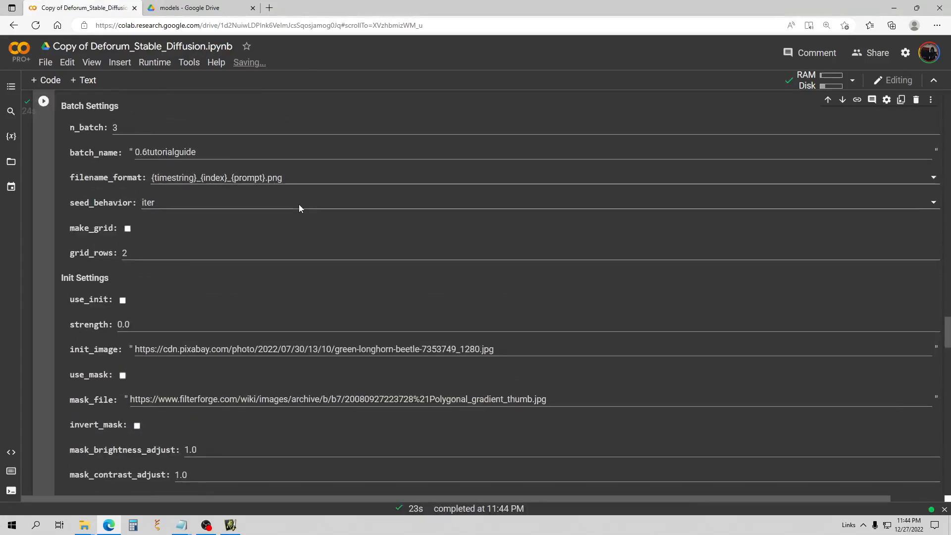
pyautogui.scroll(-7, 299, 204)
pyautogui.scroll(-13, 310, 190)
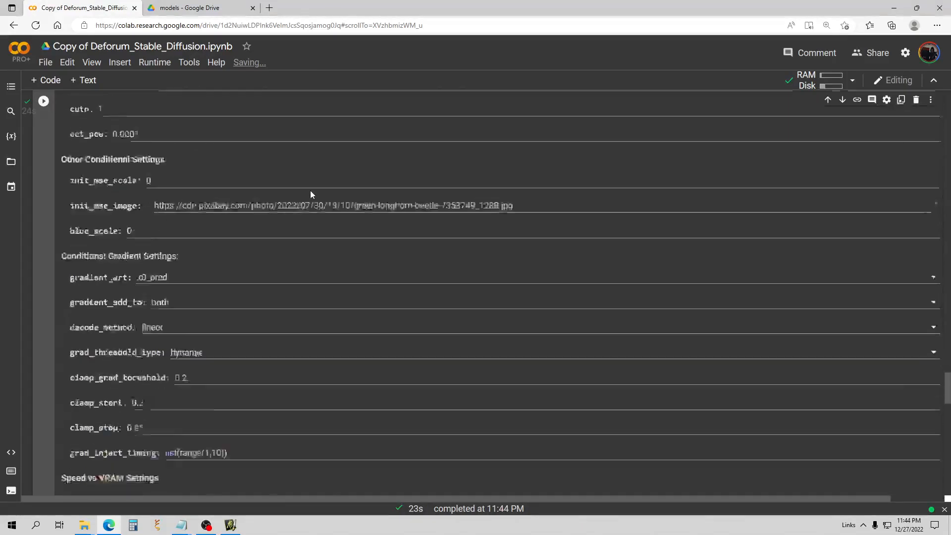
pyautogui.scroll(8, 406, 212)
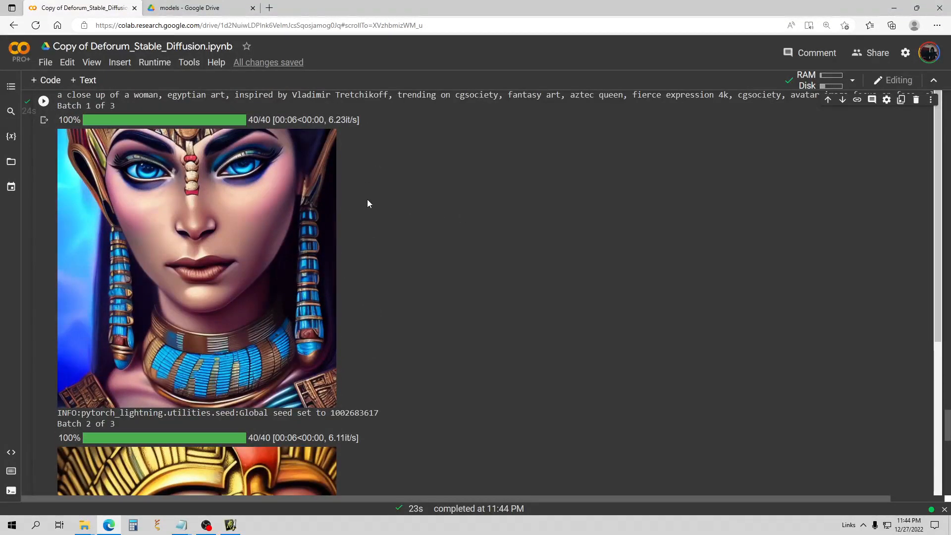
pyautogui.scroll(-8, 350, 248)
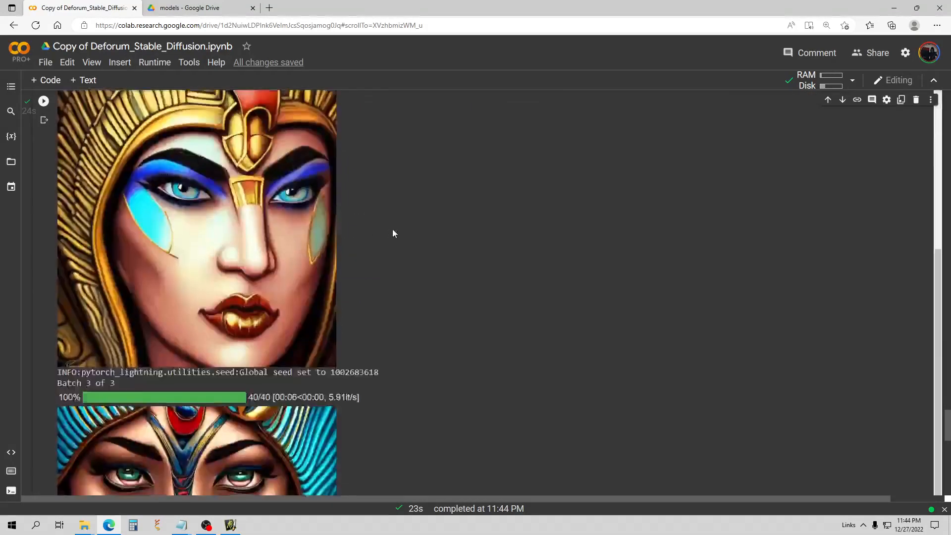
pyautogui.scroll(-4, 570, 233)
pyautogui.scroll(2, 526, 228)
pyautogui.scroll(-2, 526, 228)
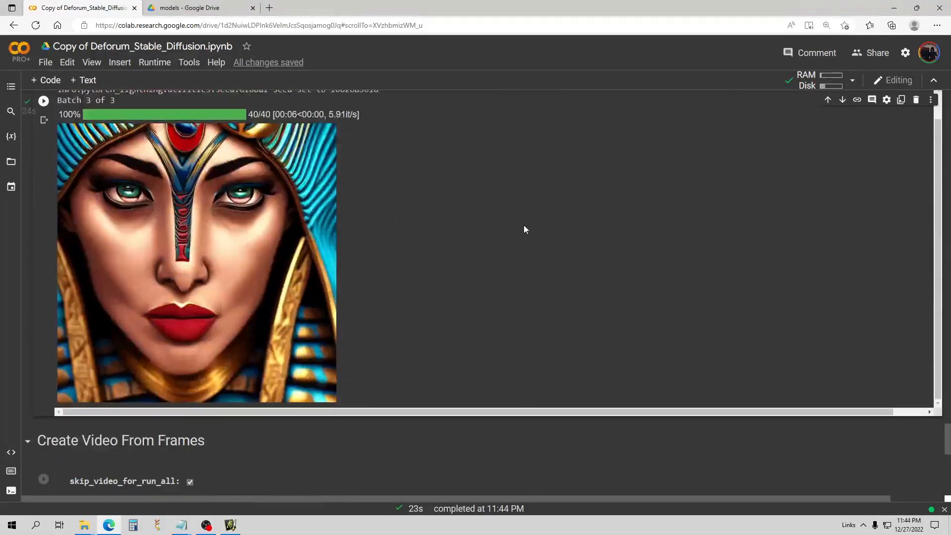
pyautogui.scroll(3, 523, 228)
pyautogui.scroll(3, 521, 225)
pyautogui.scroll(5, 528, 215)
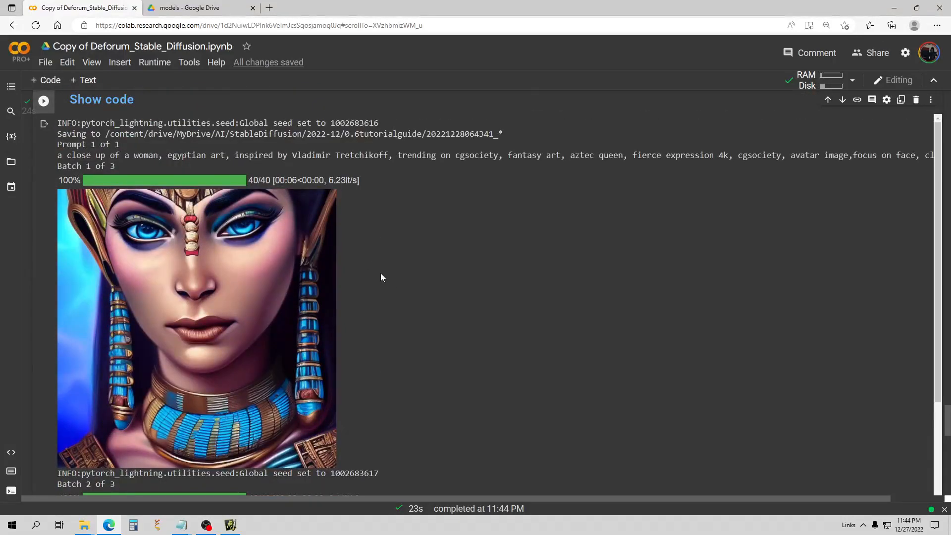
pyautogui.scroll(5, 264, 263)
pyautogui.scroll(-9, 277, 258)
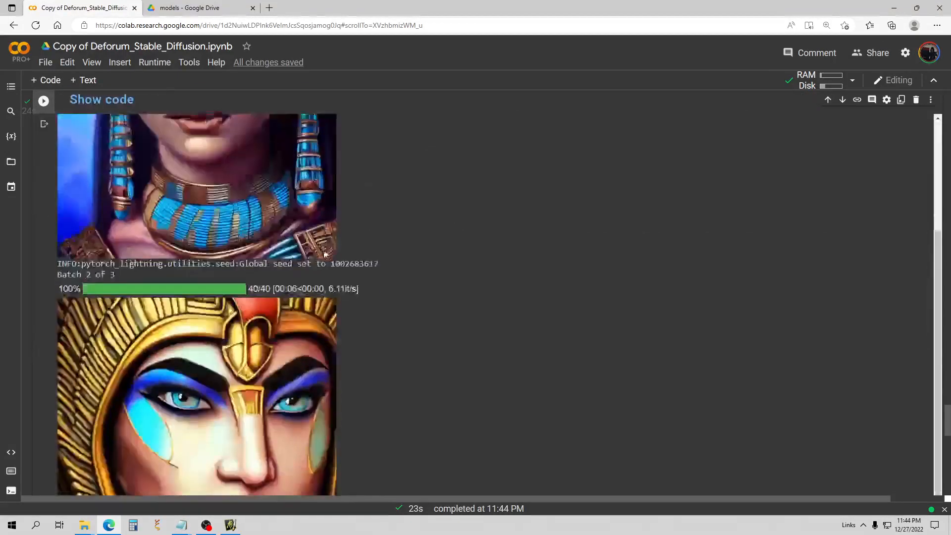
pyautogui.scroll(-4, 411, 231)
pyautogui.scroll(-4, 424, 236)
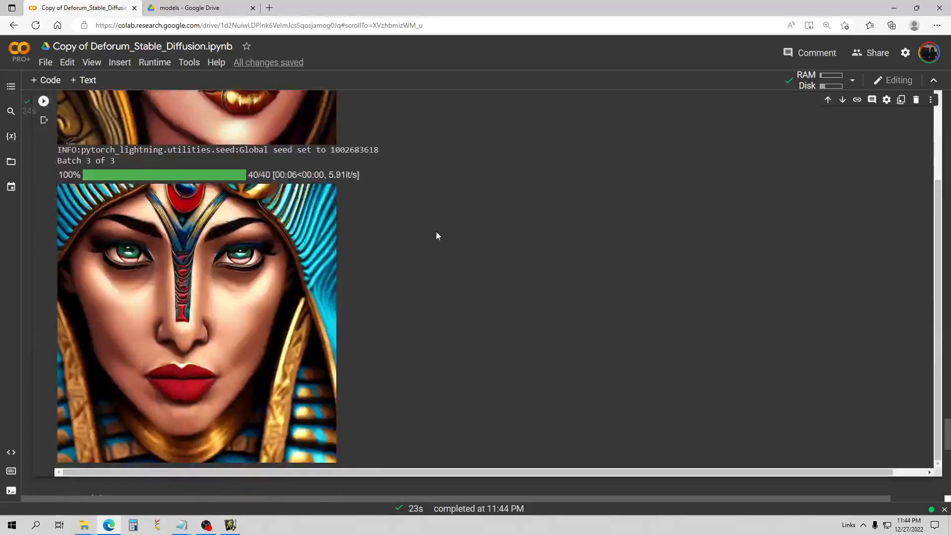
pyautogui.scroll(15, 436, 236)
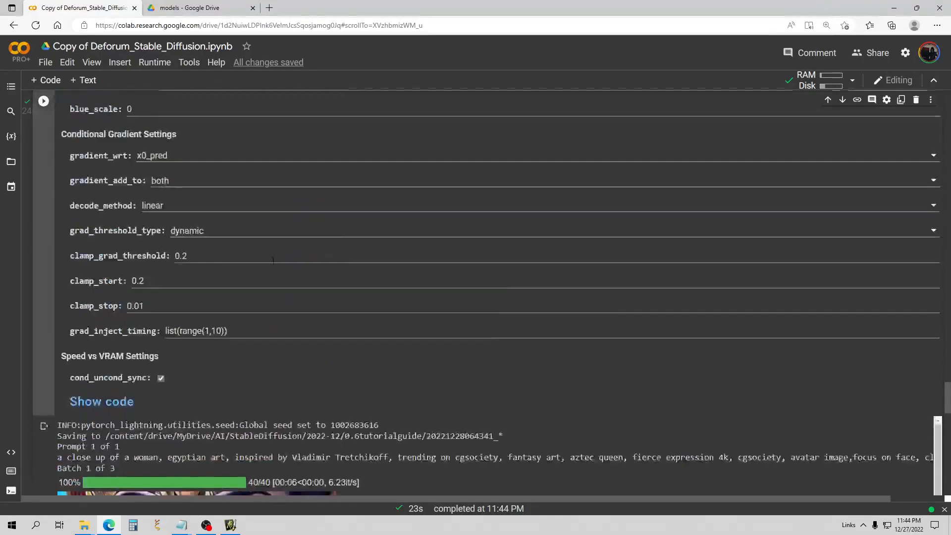
pyautogui.scroll(20, 274, 259)
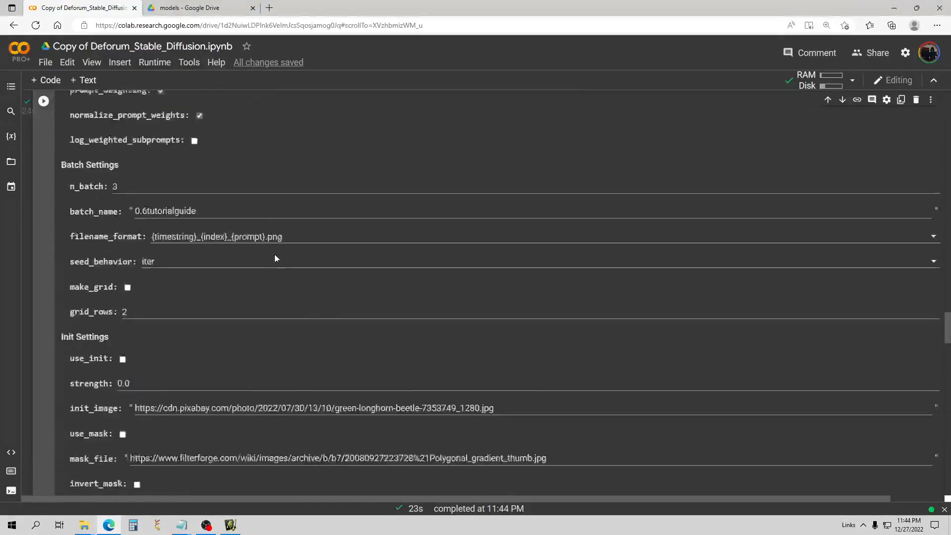
pyautogui.scroll(10, 275, 256)
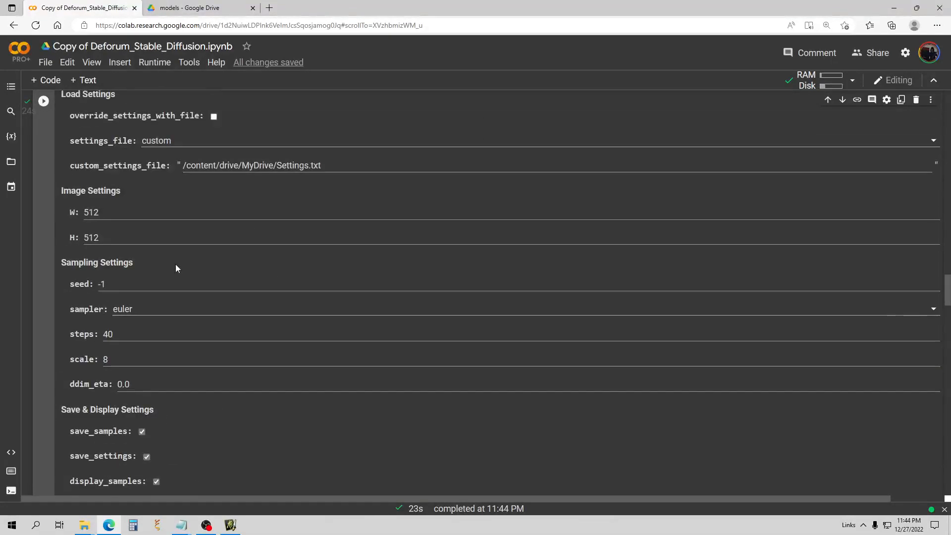
# Switch the sampler to dpmpp_2s_a and scroll down to the first new Egyptian-queen portrait.
pyautogui.click(142, 310)
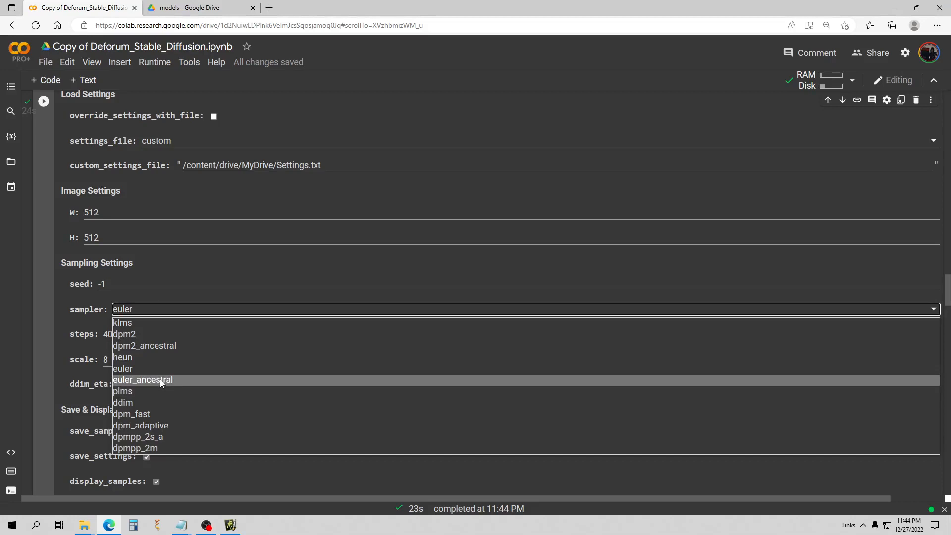
pyautogui.click(164, 436)
pyautogui.scroll(3, 163, 322)
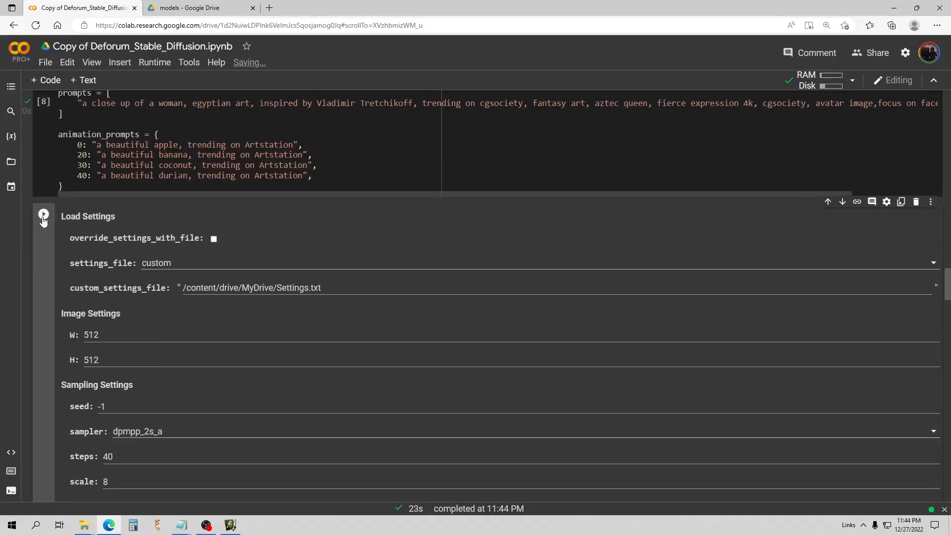
pyautogui.scroll(-7, 201, 221)
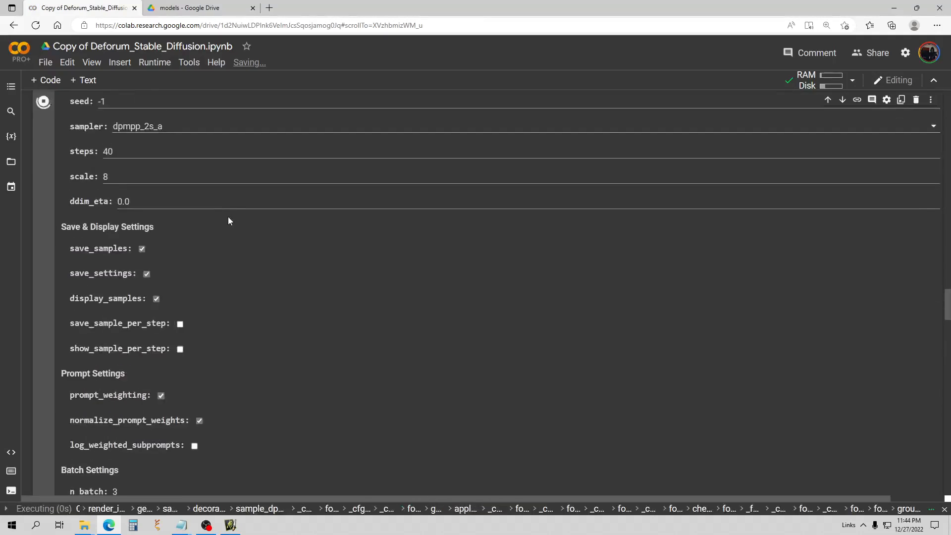
pyautogui.scroll(-2, 243, 218)
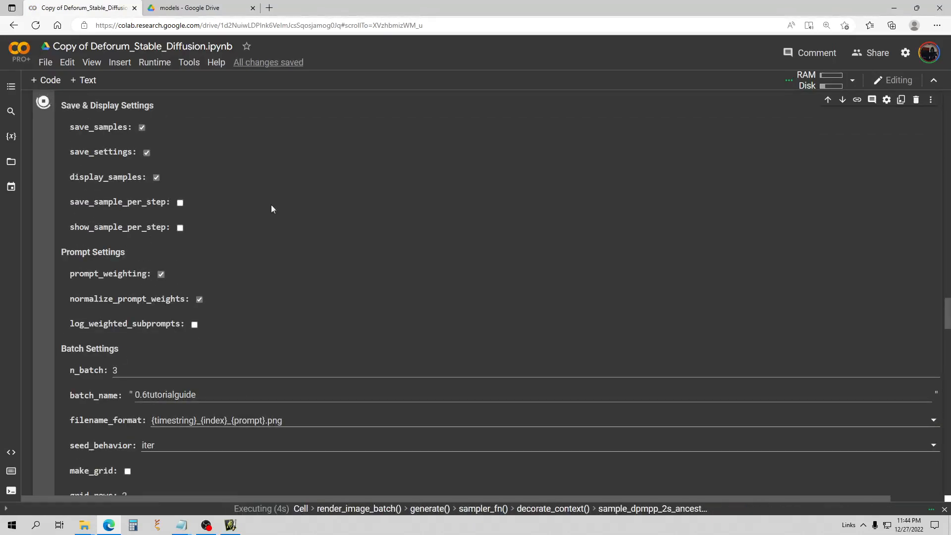
pyautogui.scroll(-11, 279, 214)
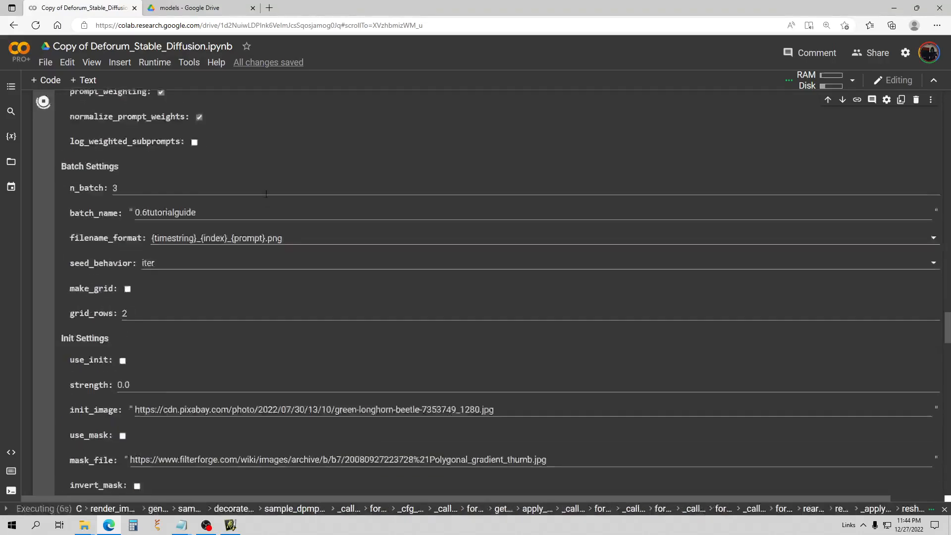
pyautogui.scroll(-11, 260, 171)
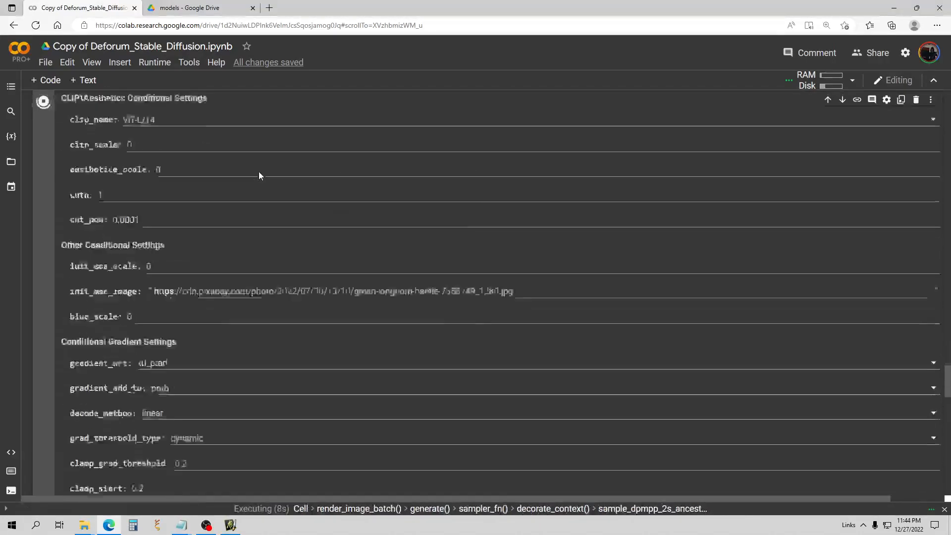
pyautogui.scroll(-1, 259, 172)
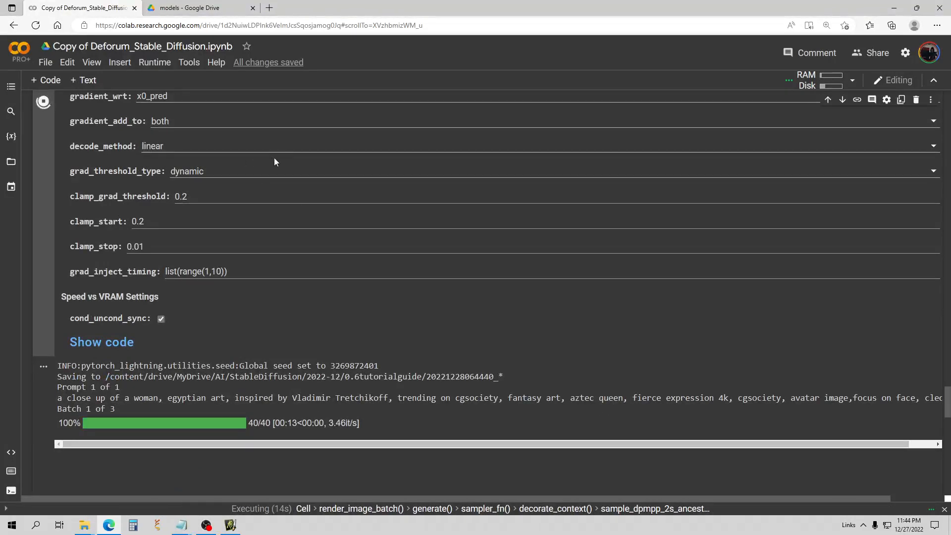
pyautogui.scroll(-6, 389, 256)
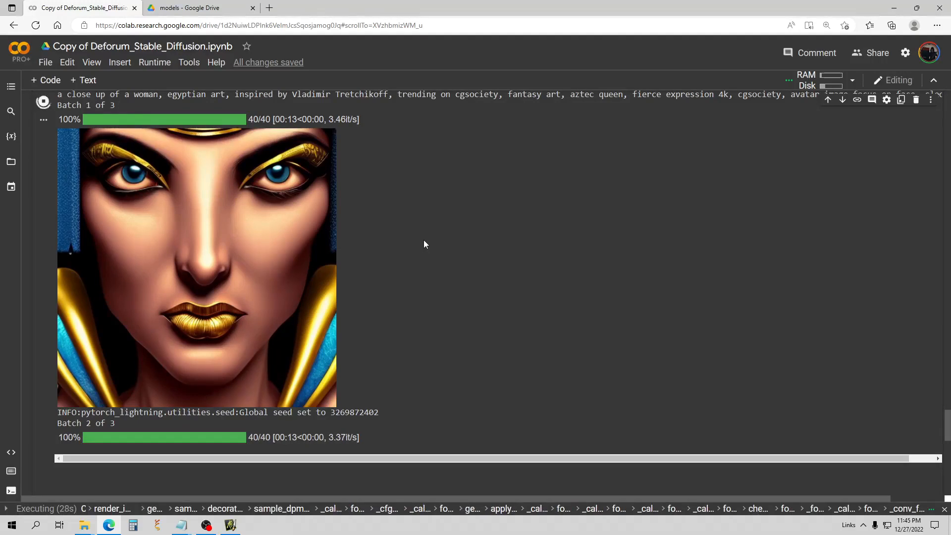
# Scroll through the finished dpmpp_2s_a Egyptian portraits in the output.
pyautogui.scroll(-3, 388, 218)
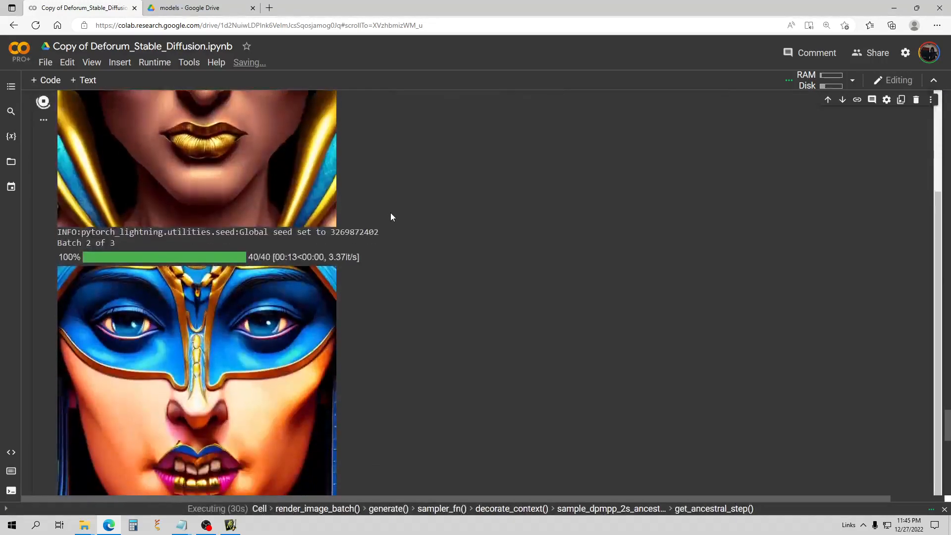
pyautogui.scroll(-3, 515, 253)
pyautogui.scroll(1, 498, 247)
pyautogui.scroll(-1, 495, 245)
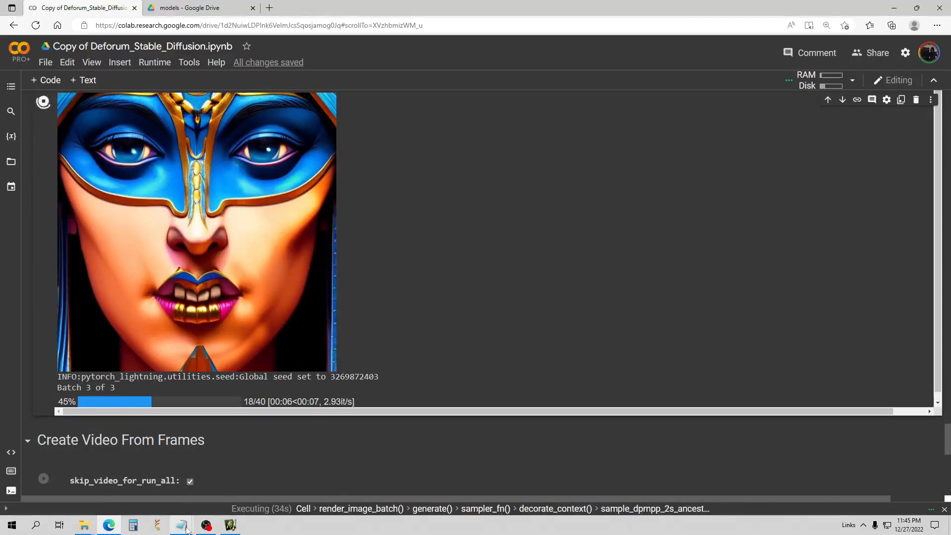
# Copy the robot-suit woman prompt from the Notepad prompt list.
pyautogui.moveTo(187, 530)
pyautogui.click(181, 488)
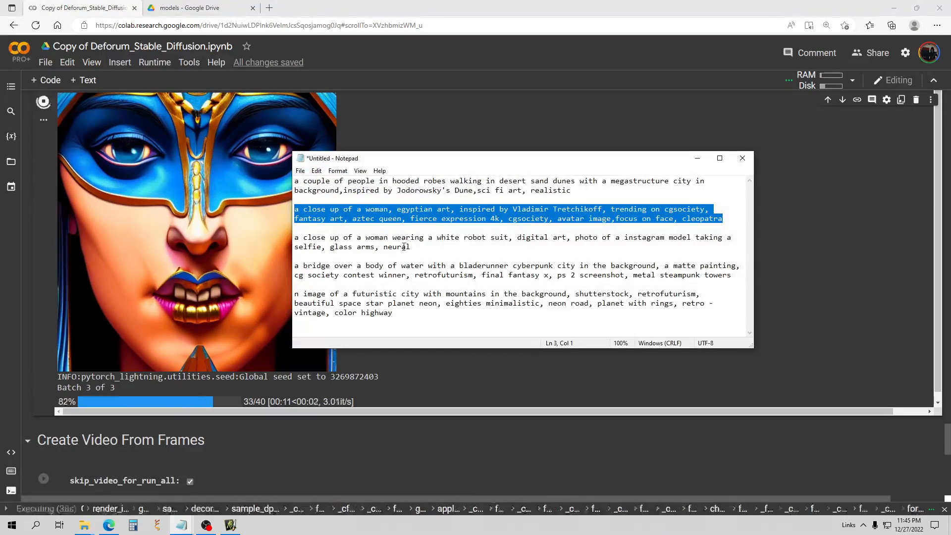
pyautogui.moveTo(410, 247); pyautogui.dragTo(296, 237)
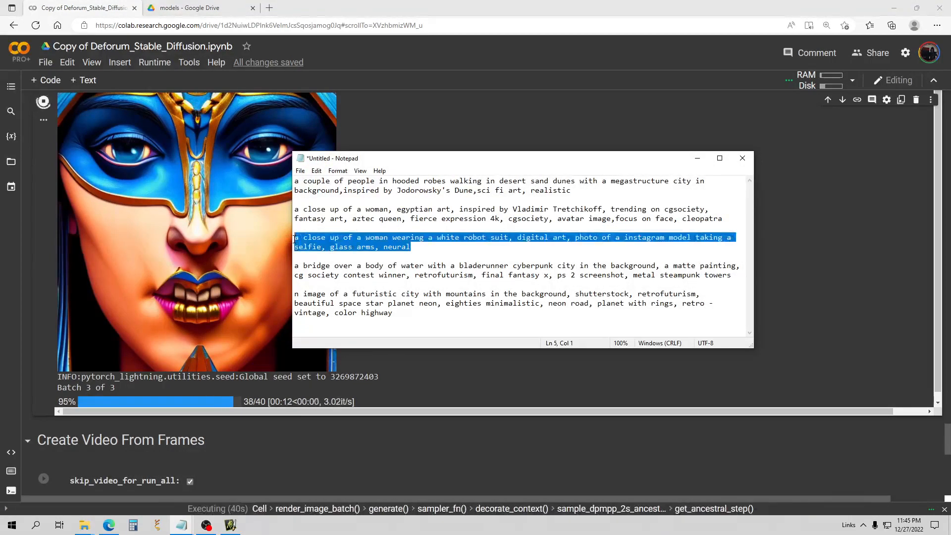
pyautogui.rightClick(352, 245)
pyautogui.click(369, 273)
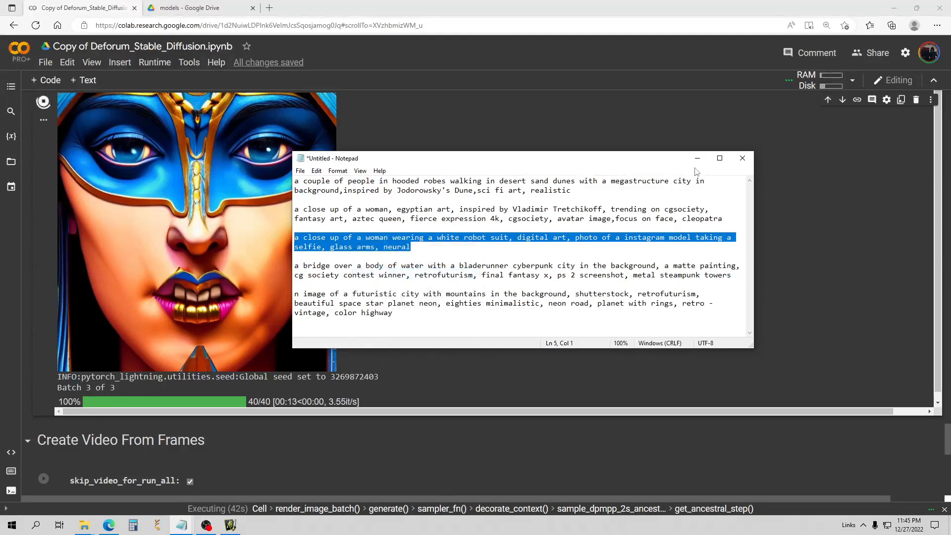
pyautogui.click(698, 160)
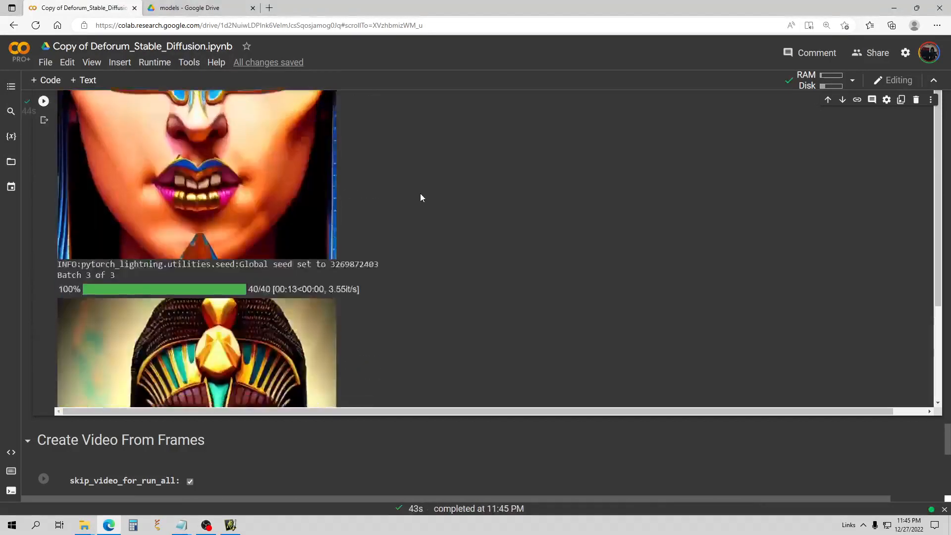
# Replace the Egyptian-queen prompt text with the pasted white robot suit selfie prompt and rerun the cell.
pyautogui.scroll(15, 455, 217)
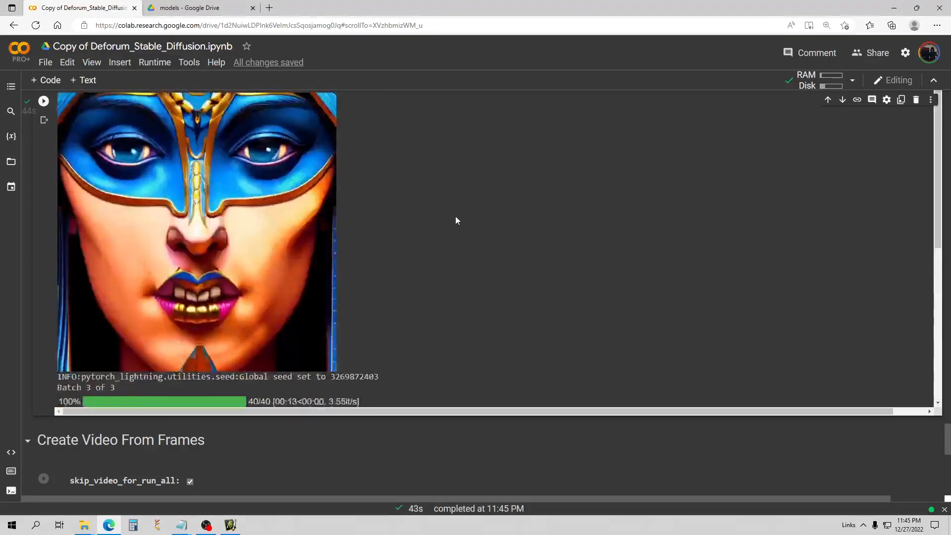
pyautogui.scroll(20, 345, 214)
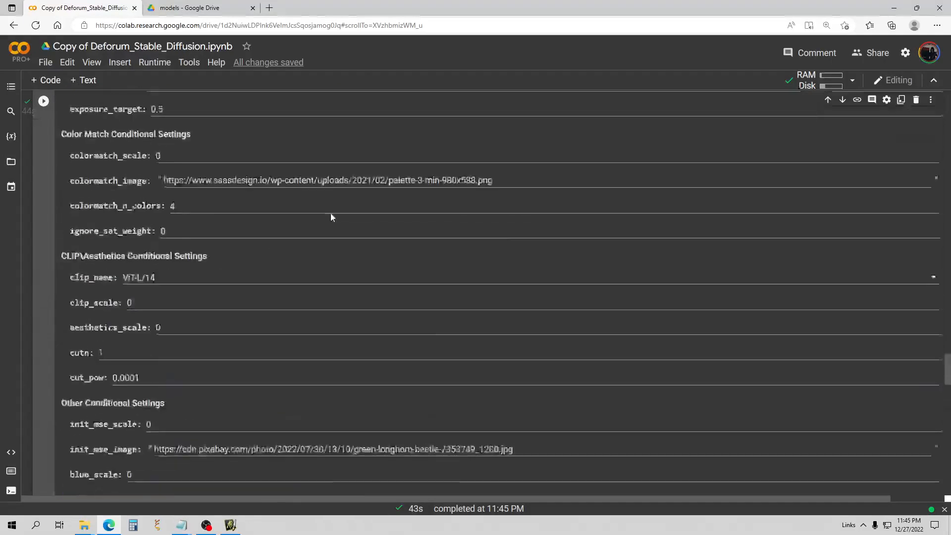
pyautogui.scroll(15, 346, 213)
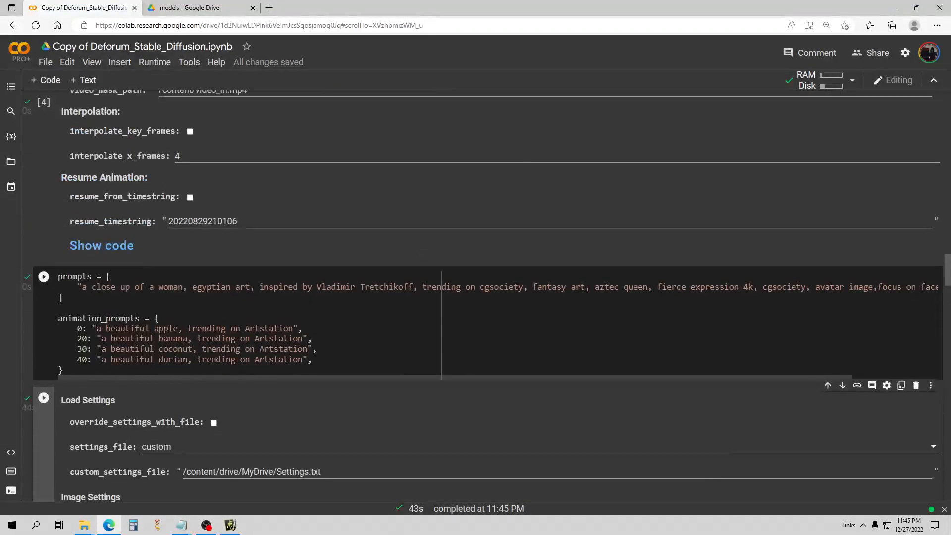
pyautogui.click(830, 287)
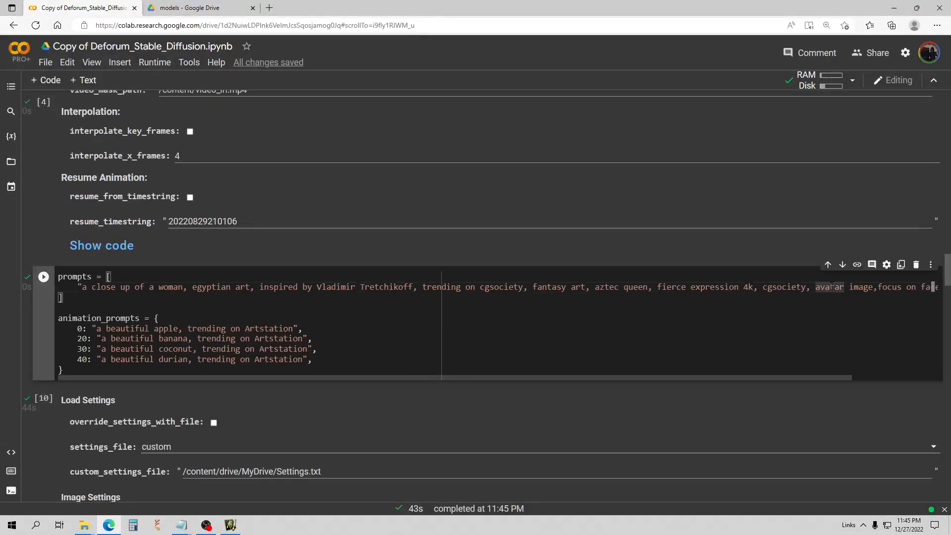
pyautogui.press('BackSpace')
pyautogui.press('BackSpace')
pyautogui.press('BackSpace')
pyautogui.press('BackSpace')
pyautogui.press('BackSpace')
pyautogui.press('BackSpace')
pyautogui.press('BackSpace')
pyautogui.press('BackSpace')
pyautogui.press('BackSpace')
pyautogui.press('BackSpace')
pyautogui.press('BackSpace')
pyautogui.press('BackSpace')
pyautogui.press('BackSpace')
pyautogui.press('BackSpace')
pyautogui.press('BackSpace')
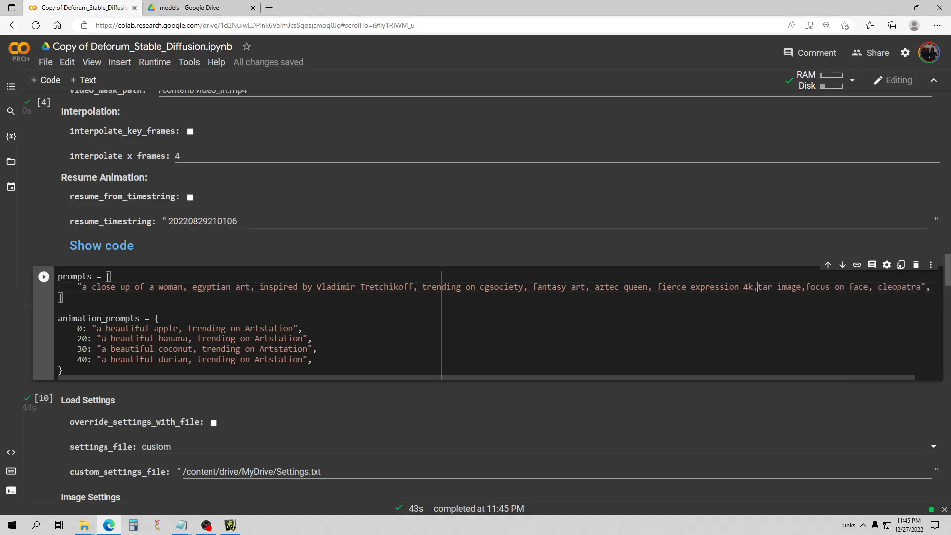
pyautogui.press('BackSpace')
pyautogui.press('BackSpace')
pyautogui.press('BackSpace')
pyautogui.press('BackSpace')
pyautogui.press('BackSpace')
pyautogui.press('BackSpace')
pyautogui.press('BackSpace')
pyautogui.press('BackSpace')
pyautogui.press('BackSpace')
pyautogui.press('BackSpace')
pyautogui.press('BackSpace')
pyautogui.press('BackSpace')
pyautogui.press('BackSpace')
pyautogui.press('BackSpace')
pyautogui.press('BackSpace')
pyautogui.press('BackSpace')
pyautogui.press('BackSpace')
pyautogui.press('BackSpace')
pyautogui.press('BackSpace')
pyautogui.press('BackSpace')
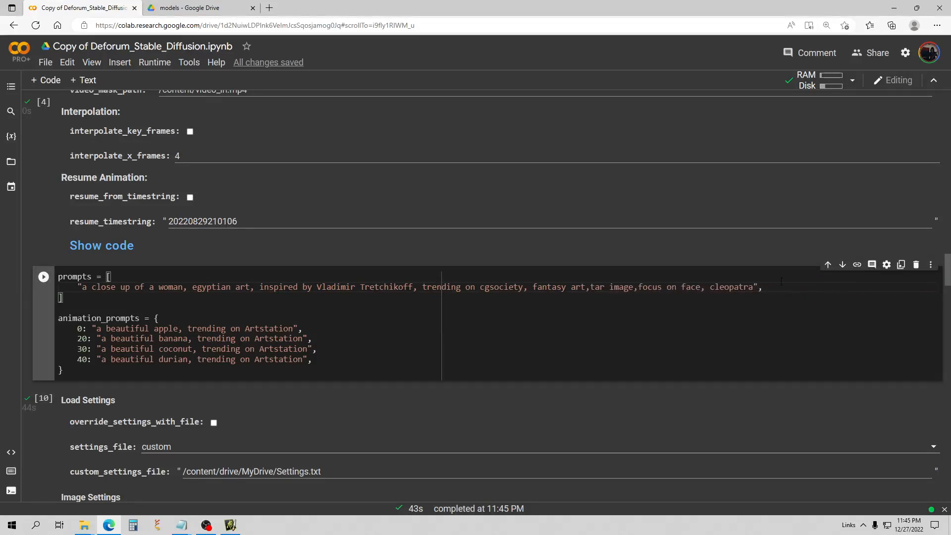
pyautogui.press('BackSpace')
pyautogui.press('BackSpace')
pyautogui.press('BackSpace')
pyautogui.press('BackSpace')
pyautogui.press('BackSpace')
pyautogui.press('BackSpace')
pyautogui.press('BackSpace')
pyautogui.press('BackSpace')
pyautogui.press('BackSpace')
pyautogui.press('BackSpace')
pyautogui.press('BackSpace')
pyautogui.press('BackSpace')
pyautogui.press('BackSpace')
pyautogui.press('BackSpace')
pyautogui.press('BackSpace')
pyautogui.press('BackSpace')
pyautogui.press('BackSpace')
pyautogui.press('BackSpace')
pyautogui.press('BackSpace')
pyautogui.press('BackSpace')
pyautogui.press('BackSpace')
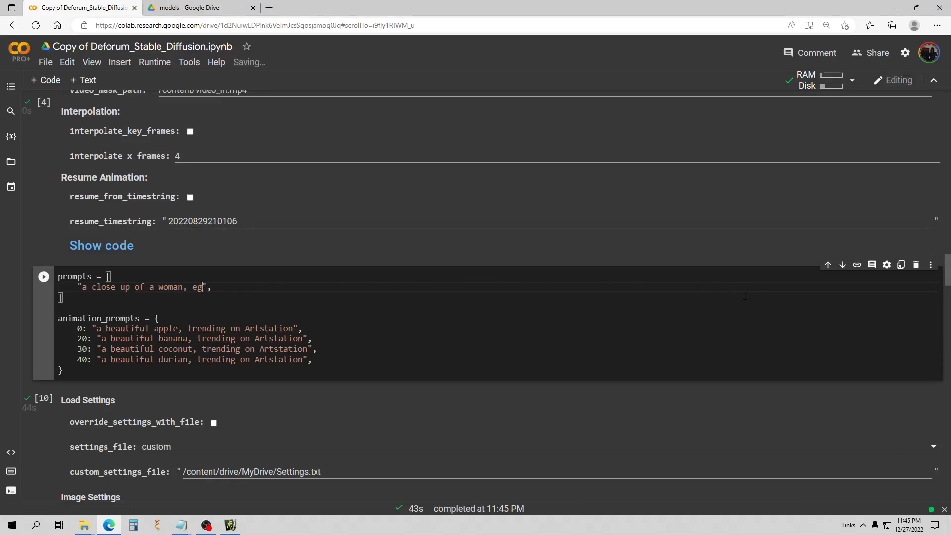
pyautogui.press('BackSpace')
pyautogui.press('BackSpace')
pyautogui.press('BackSpace')
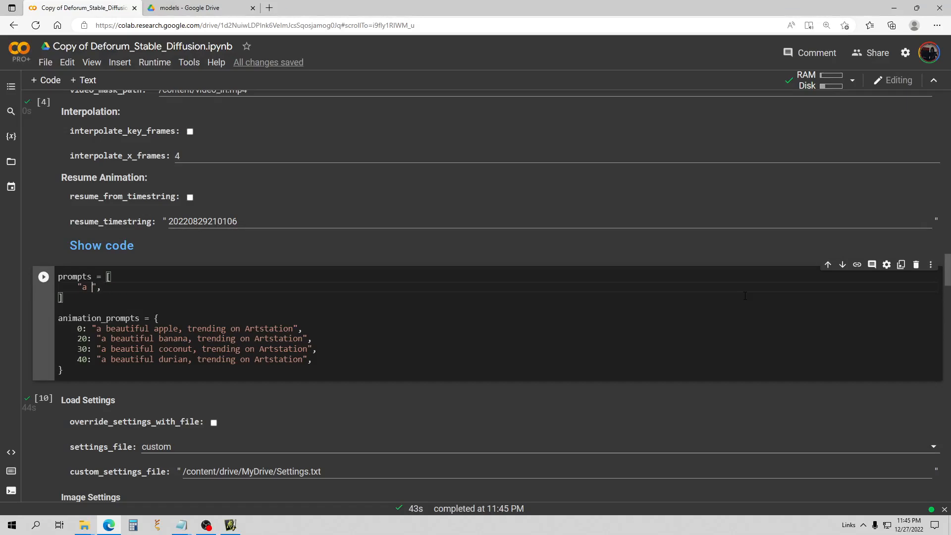
pyautogui.hotkey('ctrl', 'v')
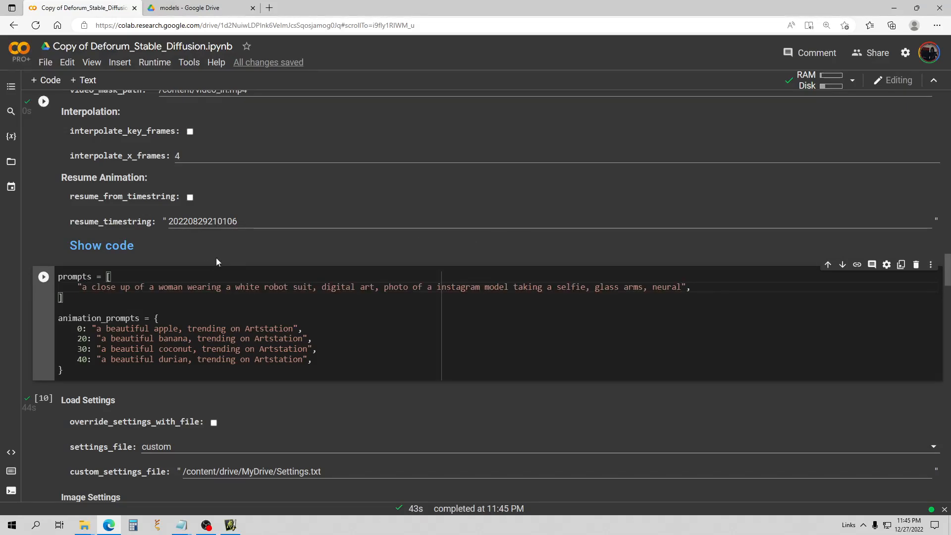
pyautogui.click(43, 279)
# Set the sampler to euler and run the Load Settings cell.
pyautogui.scroll(-4, 254, 206)
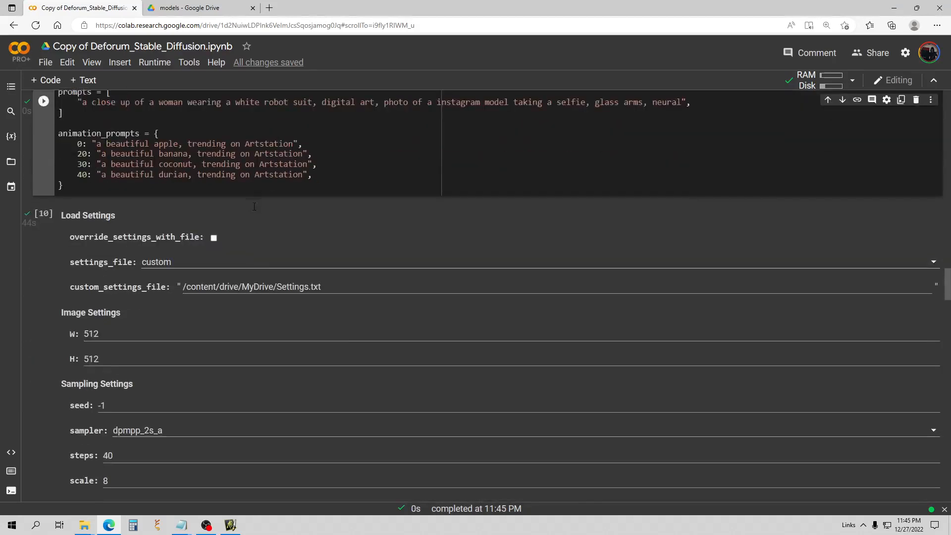
pyautogui.scroll(-3, 253, 206)
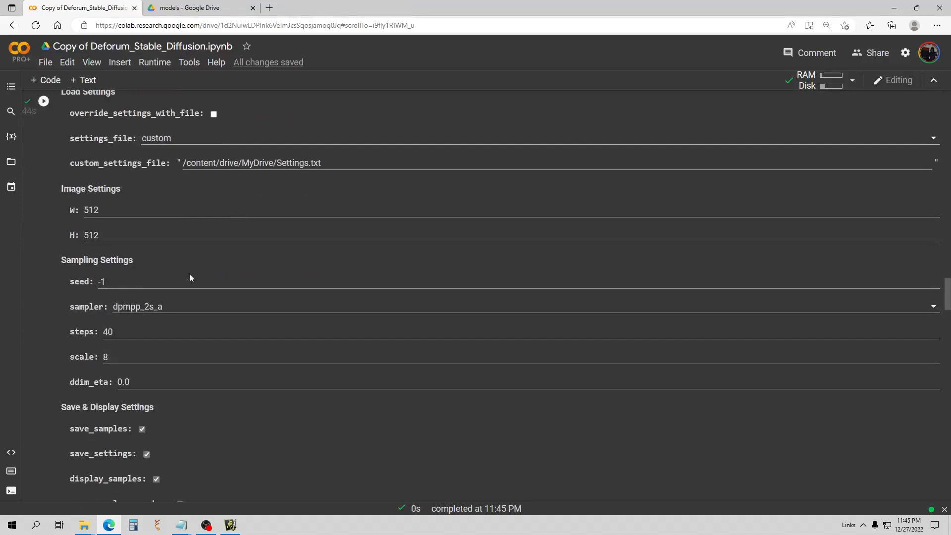
pyautogui.click(173, 307)
pyautogui.click(145, 367)
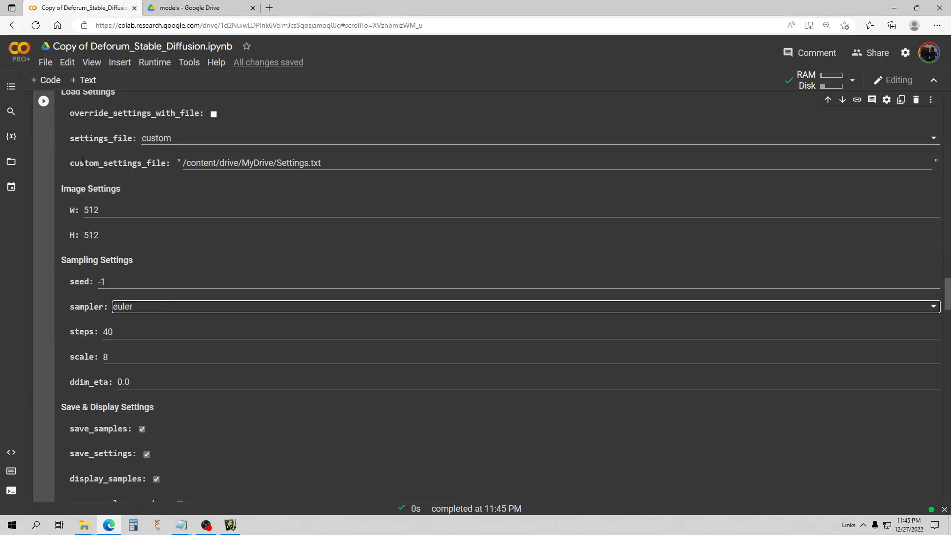
pyautogui.scroll(1, 63, 161)
pyautogui.click(44, 152)
# Follow the output as the three euler robot-woman selfies finish in batches 1–3.
pyautogui.scroll(-9, 138, 191)
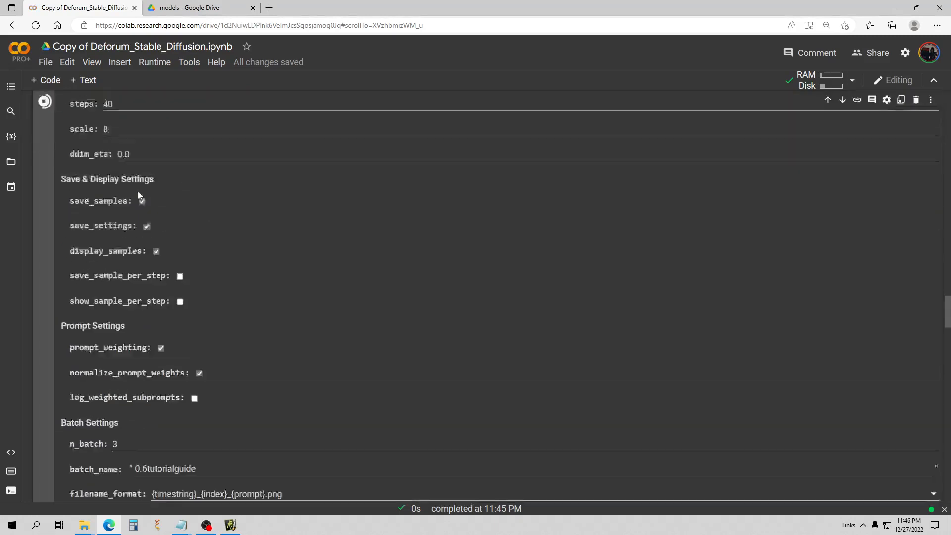
pyautogui.scroll(-18, 237, 203)
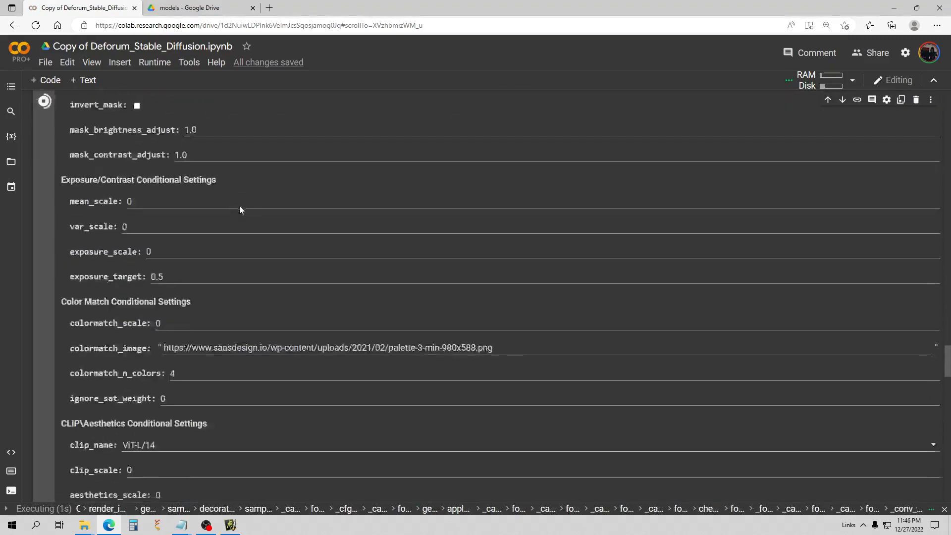
pyautogui.scroll(-3, 241, 208)
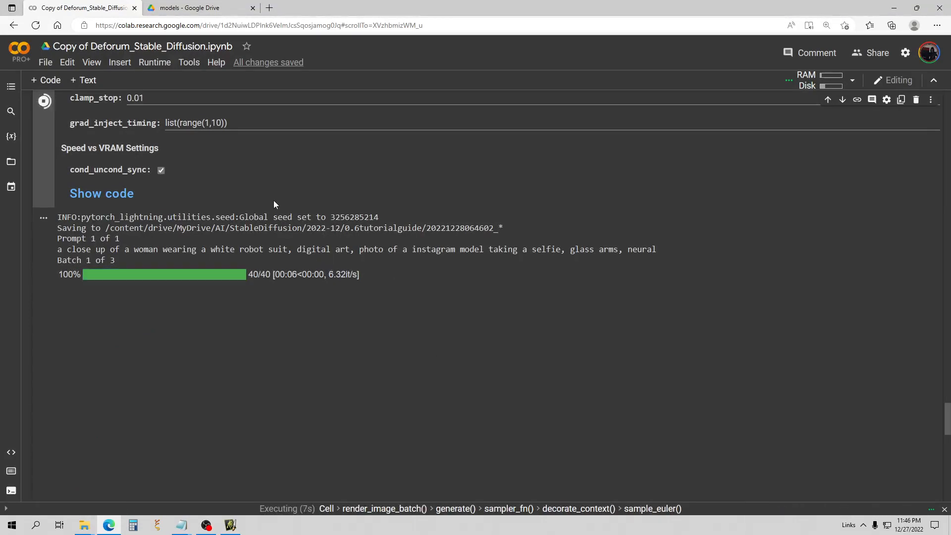
pyautogui.scroll(-3, 278, 197)
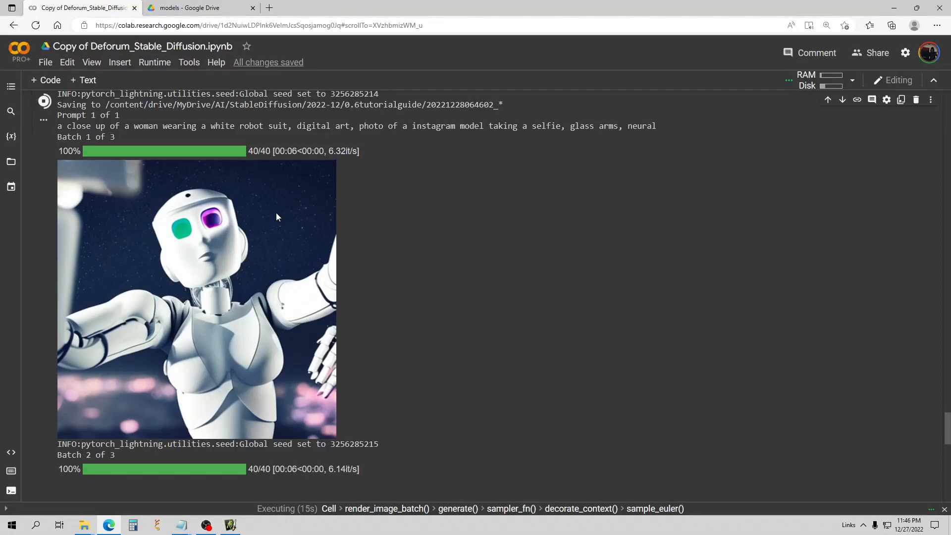
pyautogui.scroll(-5, 275, 212)
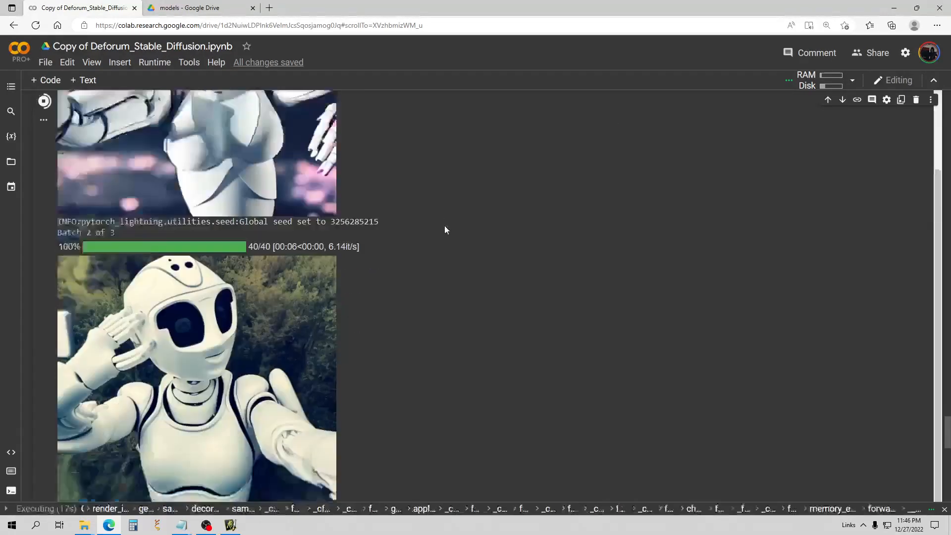
pyautogui.scroll(-3, 444, 229)
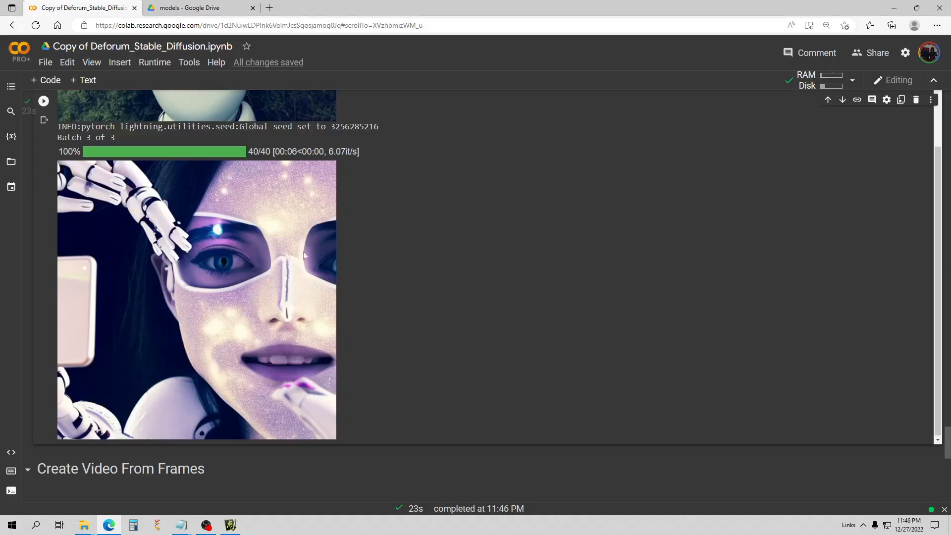
pyautogui.scroll(10, 369, 266)
pyautogui.scroll(20, 387, 218)
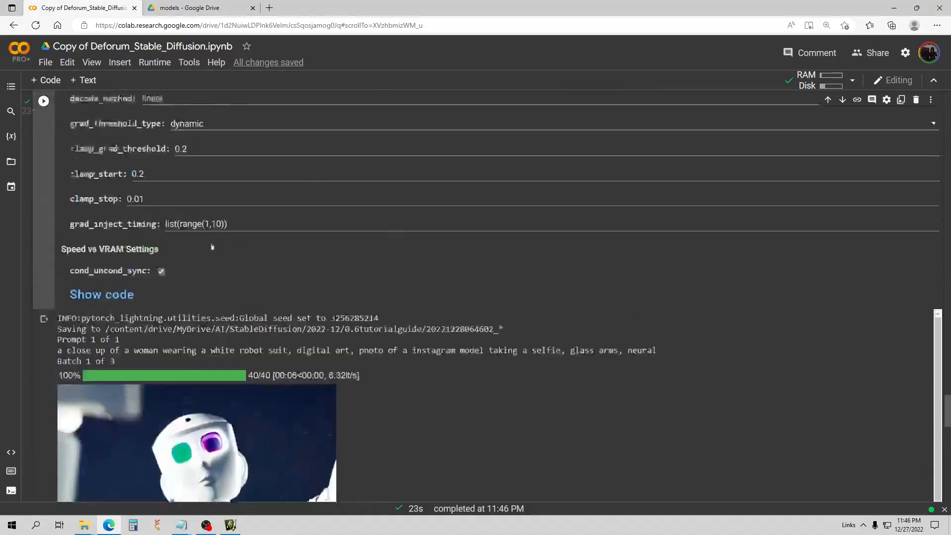
pyautogui.scroll(11, 193, 238)
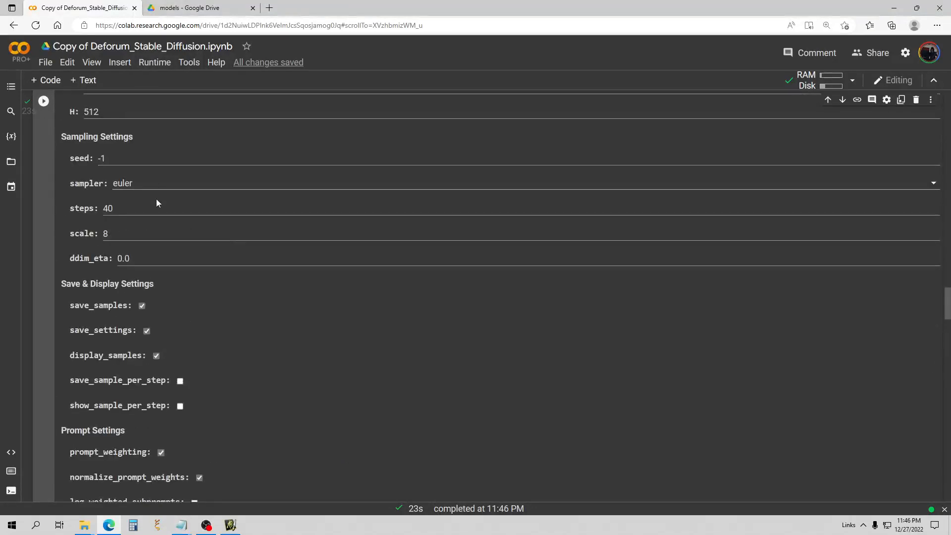
# Switch the sampler to dpmpp_2m and start a new generation.
pyautogui.click(154, 183)
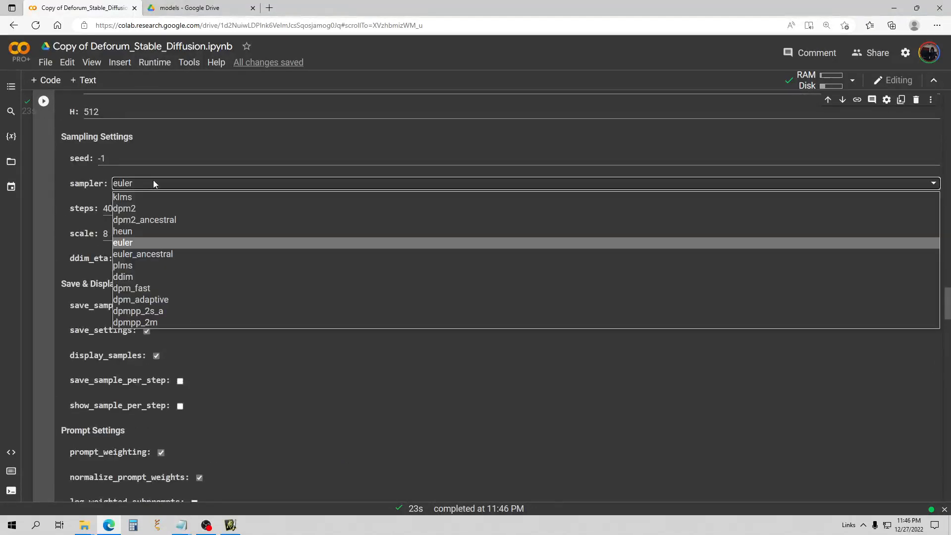
pyautogui.click(165, 323)
pyautogui.click(44, 103)
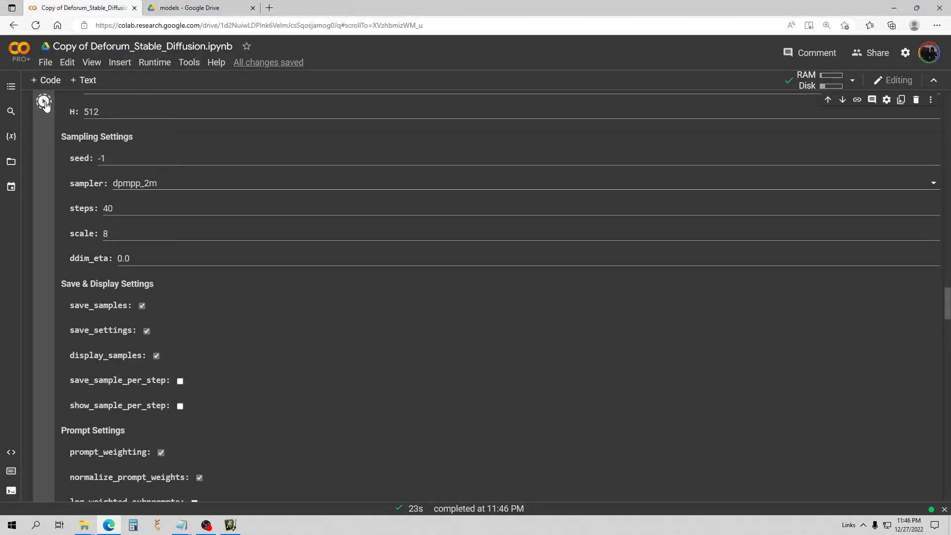
pyautogui.scroll(-15, 159, 184)
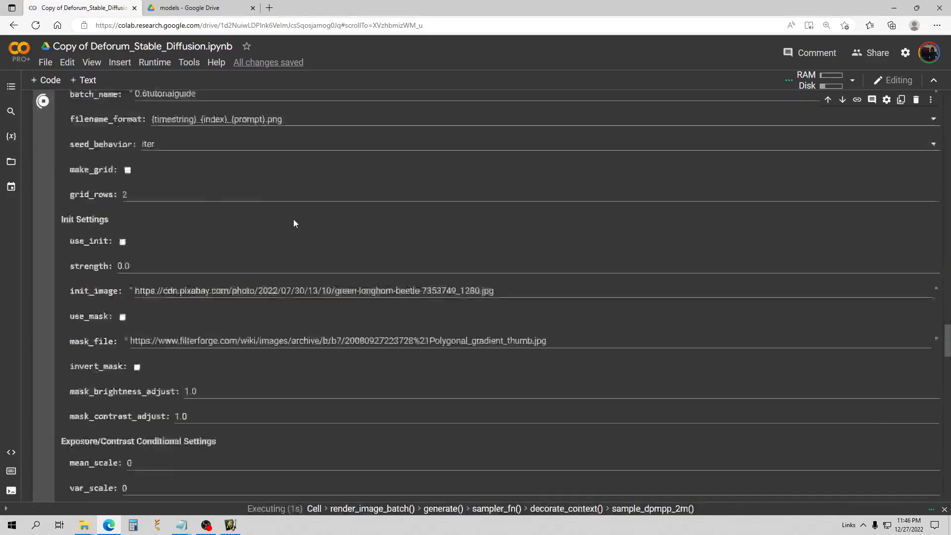
pyautogui.scroll(-10, 321, 218)
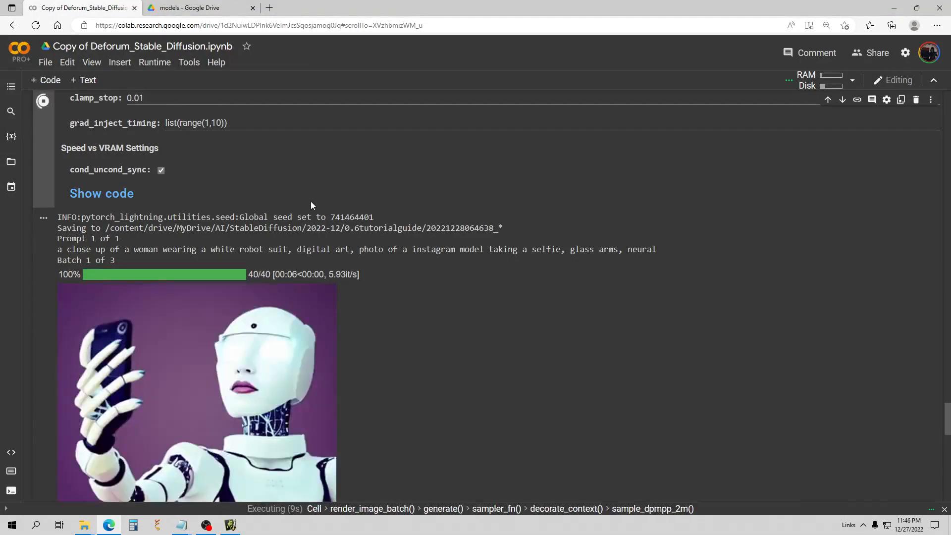
pyautogui.scroll(-3, 311, 201)
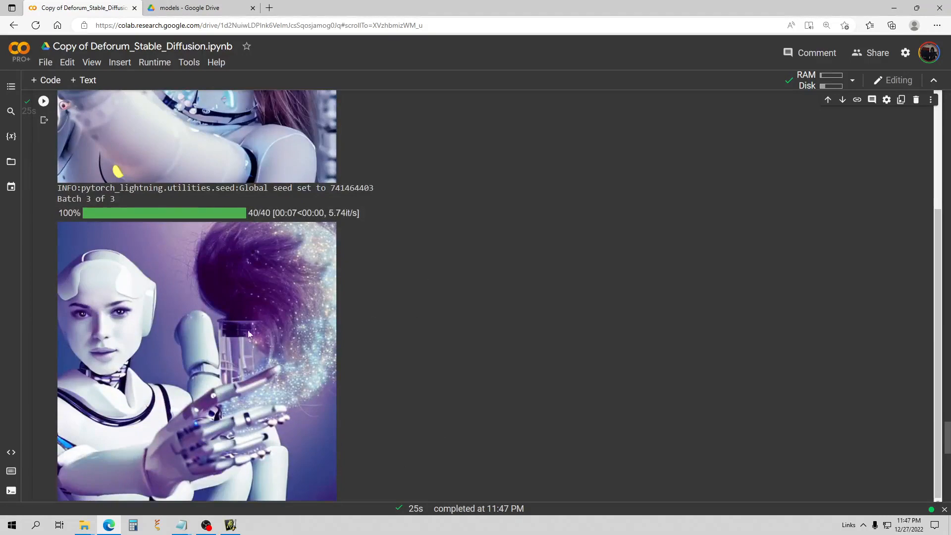
# Review the three dpmpp_2m robot-woman images across batches 1–3.
pyautogui.scroll(-1, 392, 304)
pyautogui.scroll(15, 392, 305)
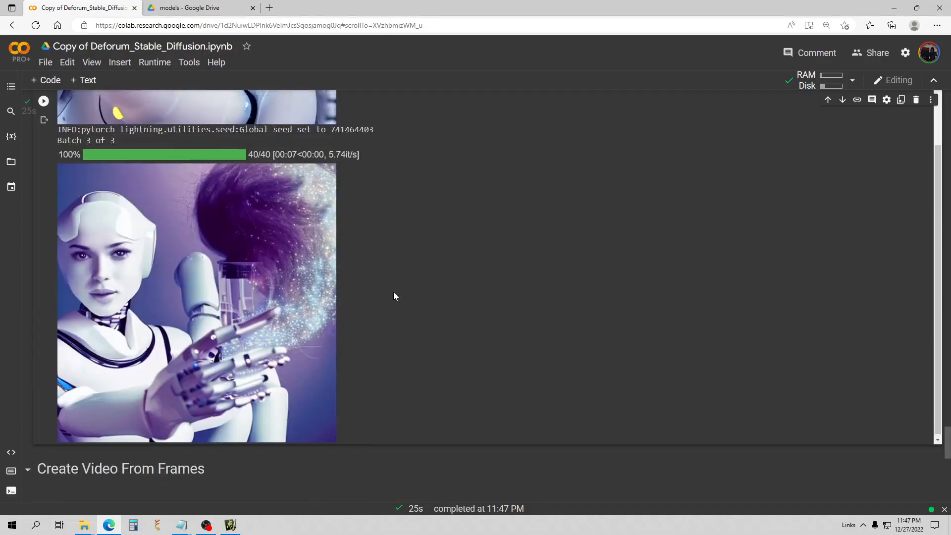
pyautogui.scroll(20, 234, 294)
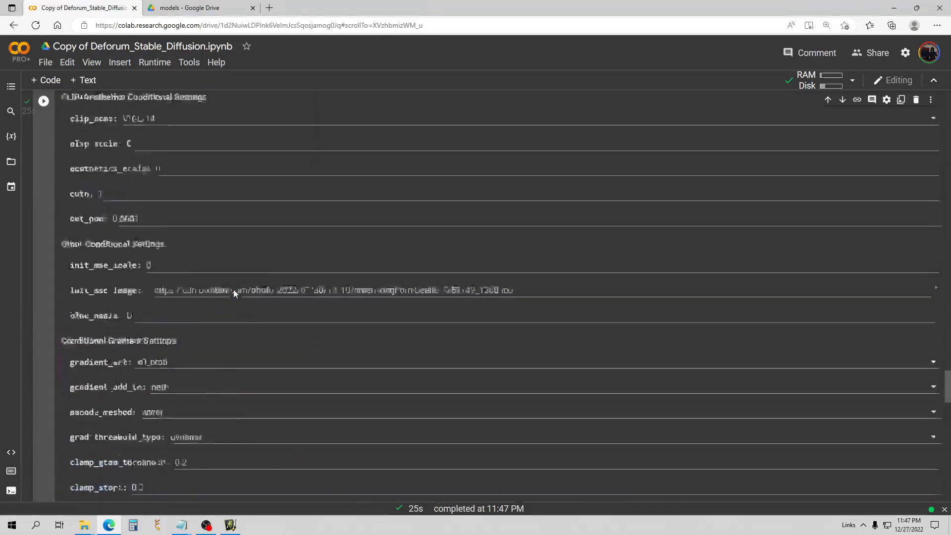
pyautogui.scroll(4, 234, 294)
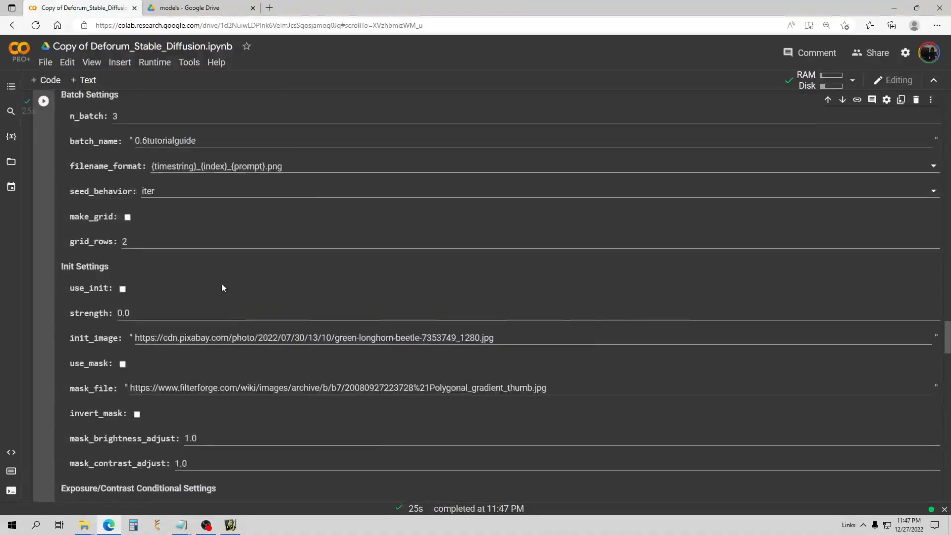
pyautogui.scroll(-3, 222, 285)
pyautogui.scroll(3, 222, 286)
pyautogui.scroll(8, 233, 280)
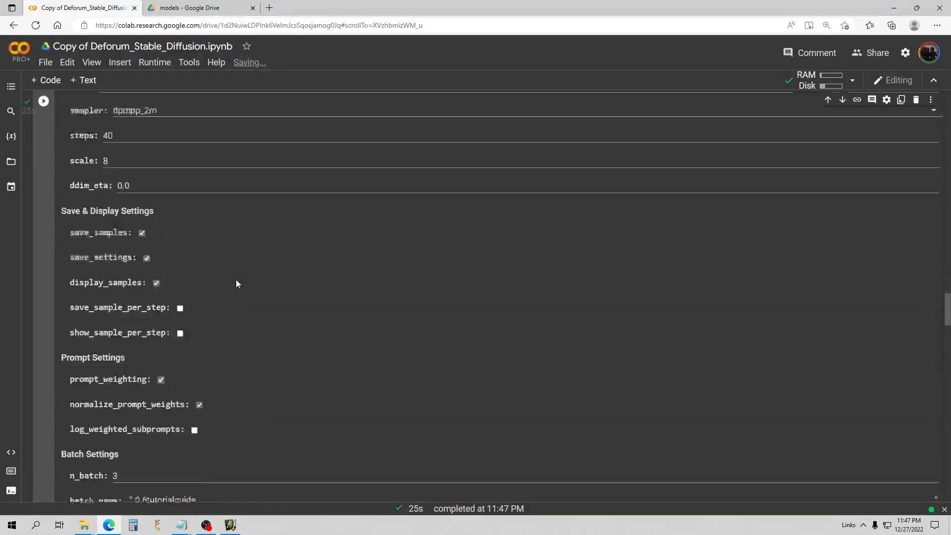
pyautogui.click(170, 247)
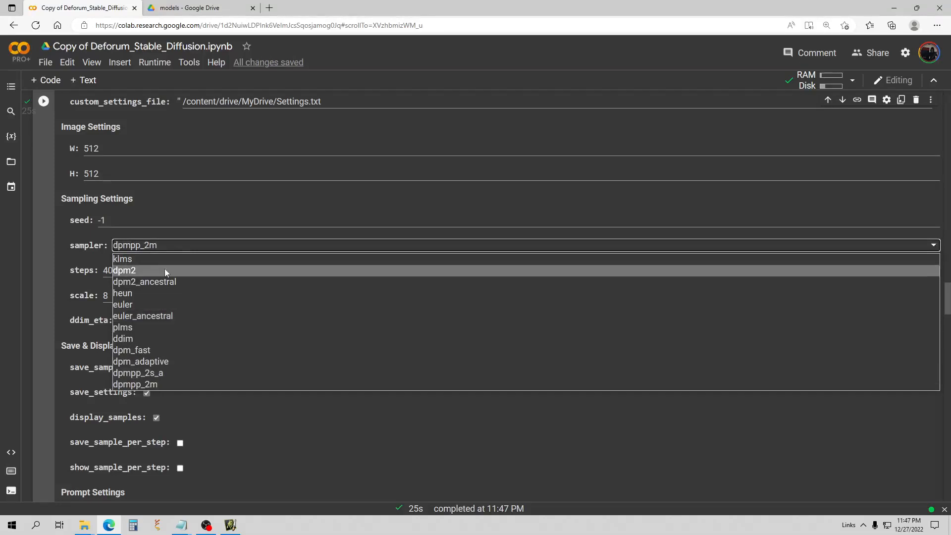
# Choose dpmpp_2s_a as the sampler and start generating the robot-woman images.
pyautogui.click(166, 369)
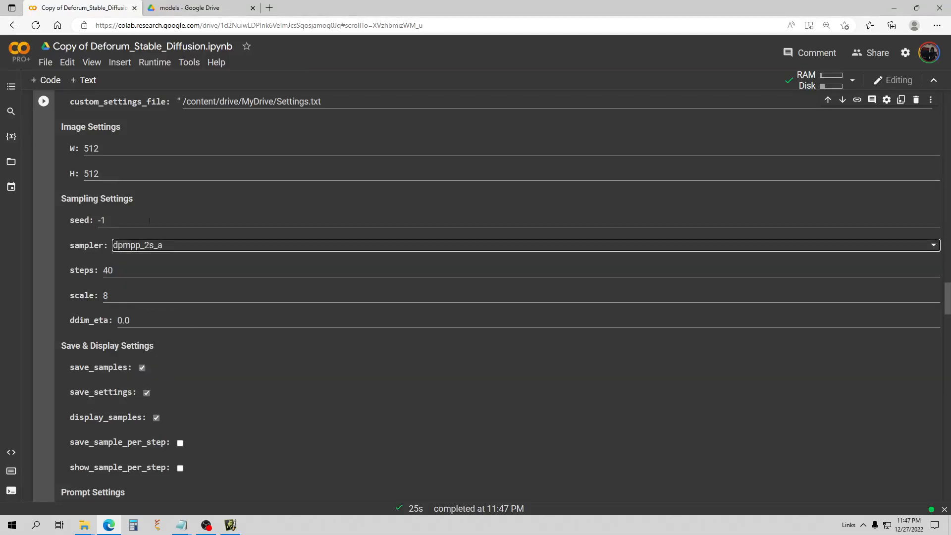
pyautogui.click(44, 103)
pyautogui.scroll(-7, 156, 175)
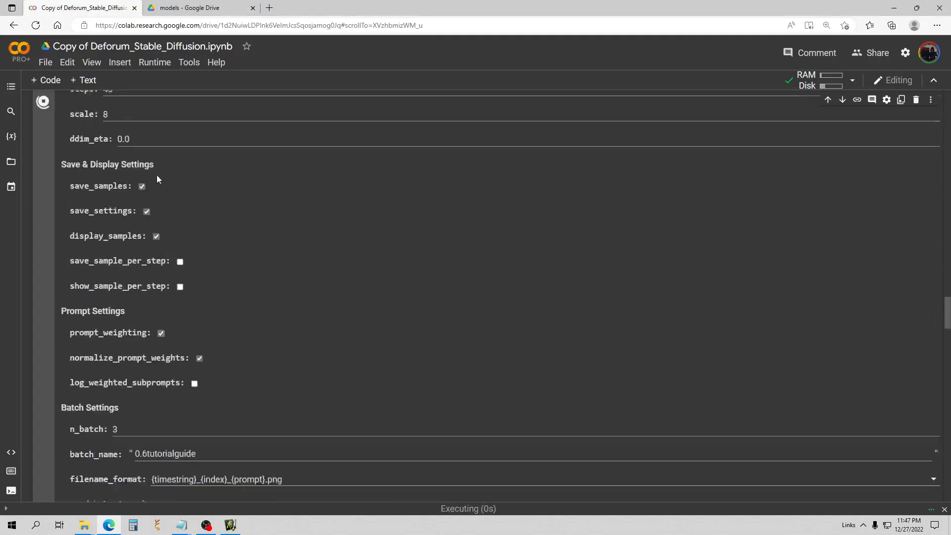
pyautogui.scroll(-10, 159, 180)
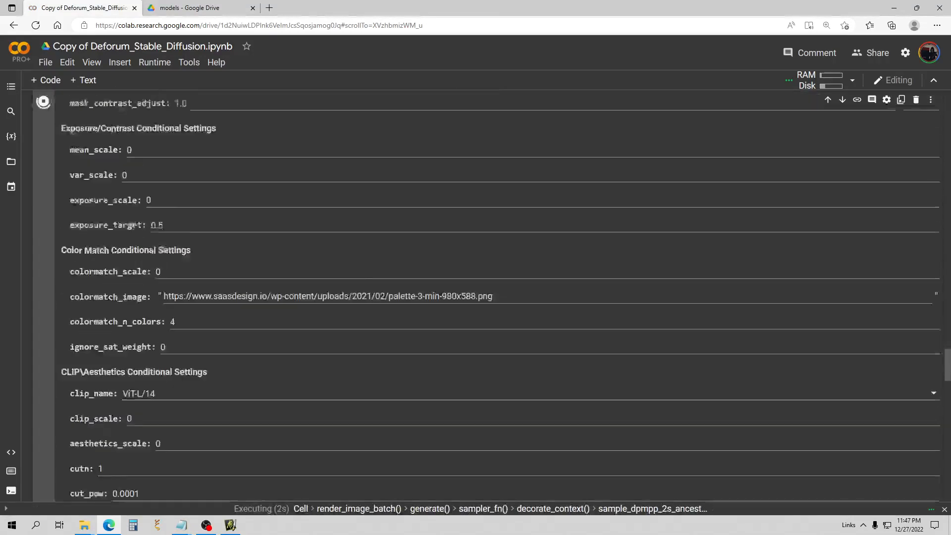
pyautogui.scroll(-1, 223, 230)
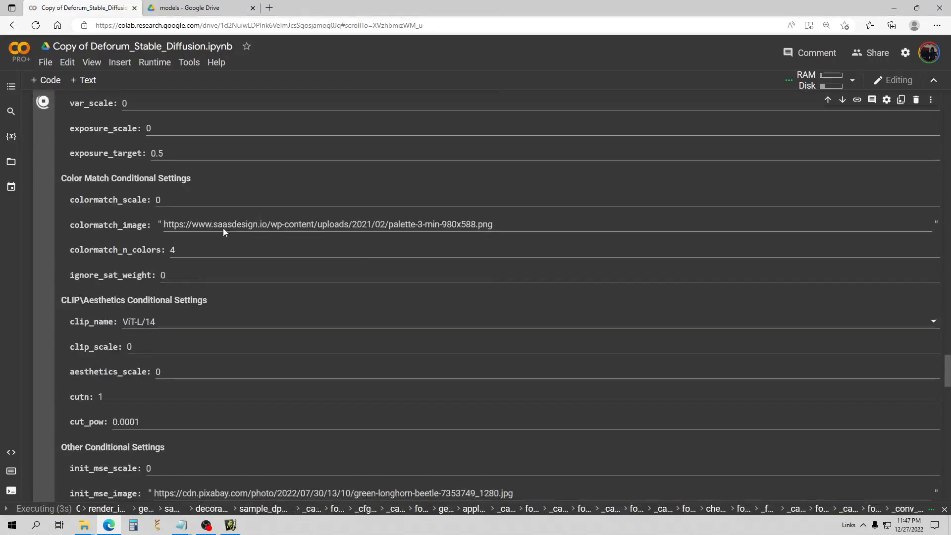
# Check the runtime's resource usage via Runtime > View resources.
pyautogui.click(852, 80)
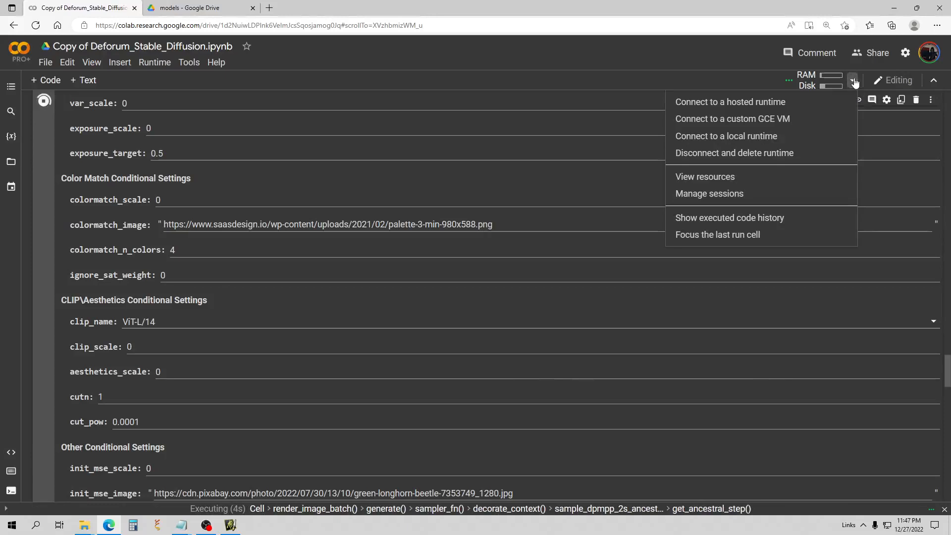
pyautogui.click(699, 179)
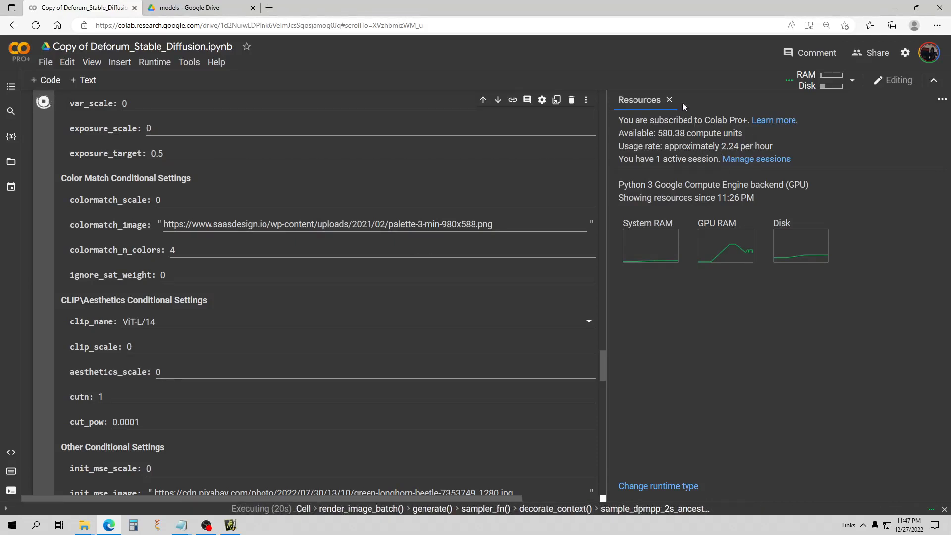
pyautogui.click(670, 100)
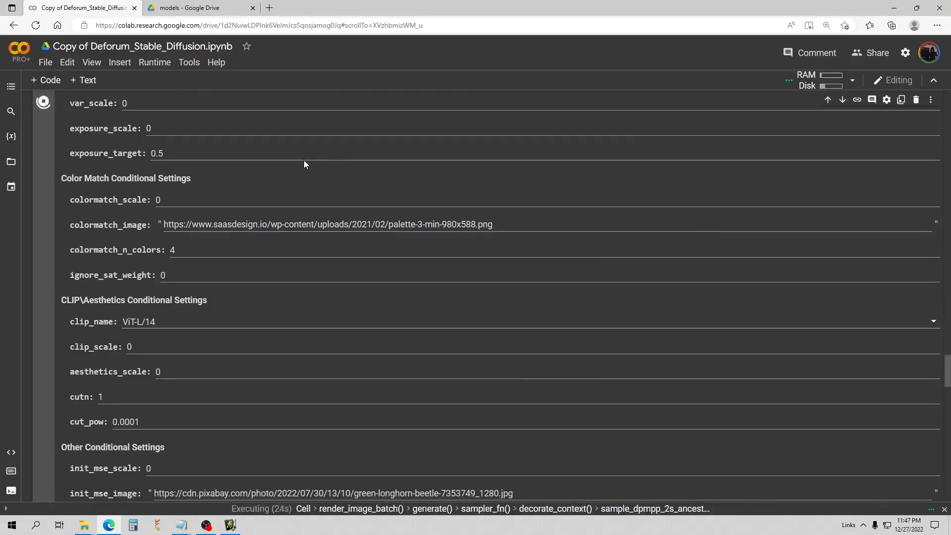
pyautogui.scroll(-1, 305, 161)
pyautogui.scroll(1, 289, 151)
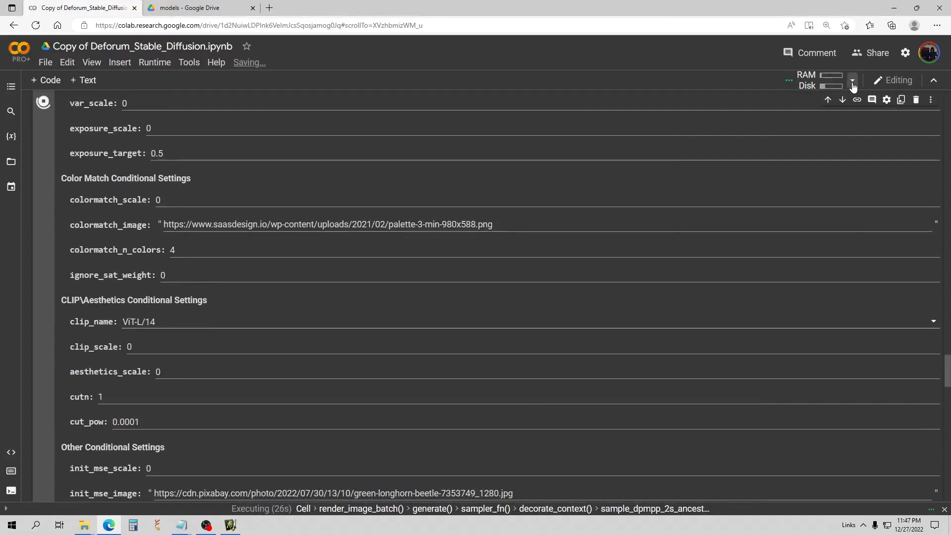
pyautogui.click(852, 81)
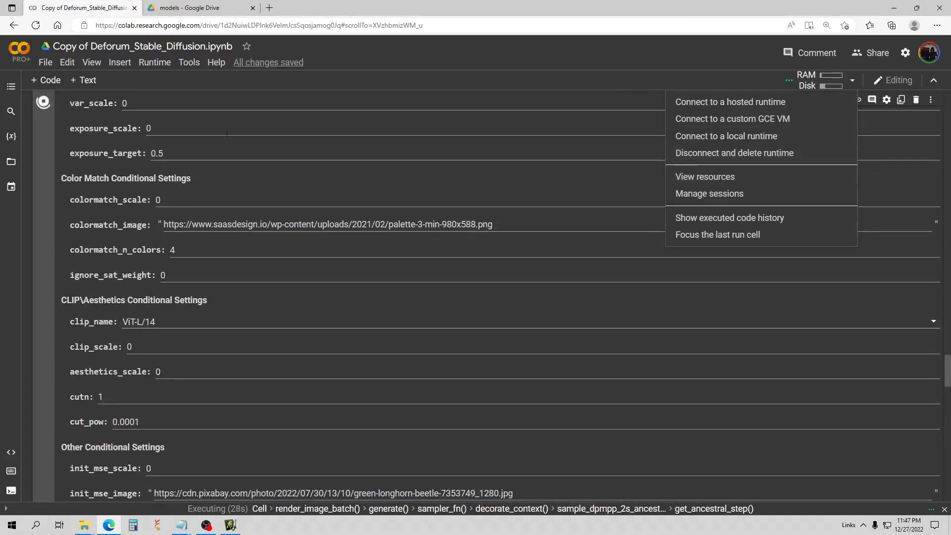
# Review the three completed dpmpp_2s_a white-robot-suit selfies in batches 1–3.
pyautogui.click(302, 142)
pyautogui.scroll(-10, 302, 142)
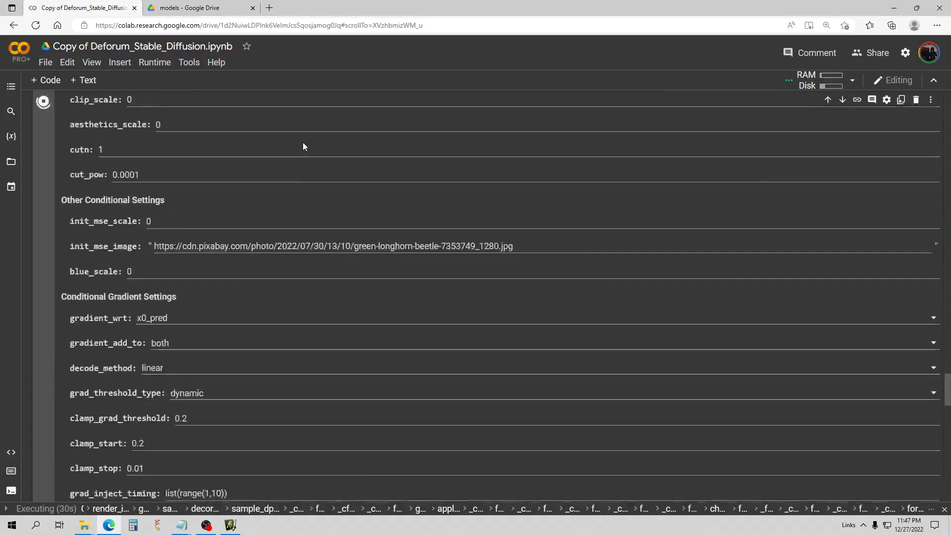
pyautogui.scroll(-4, 305, 147)
pyautogui.scroll(3, 359, 199)
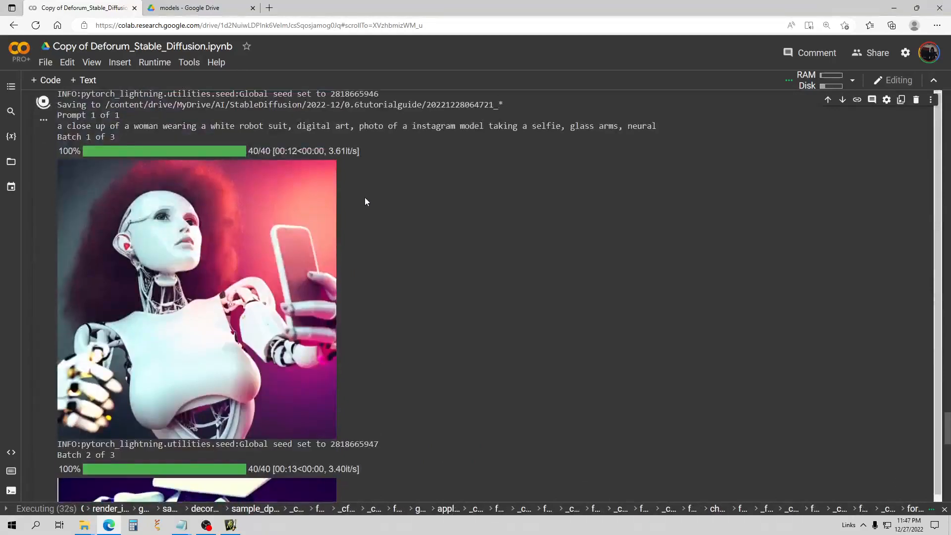
pyautogui.scroll(-3, 367, 197)
pyautogui.scroll(1, 503, 282)
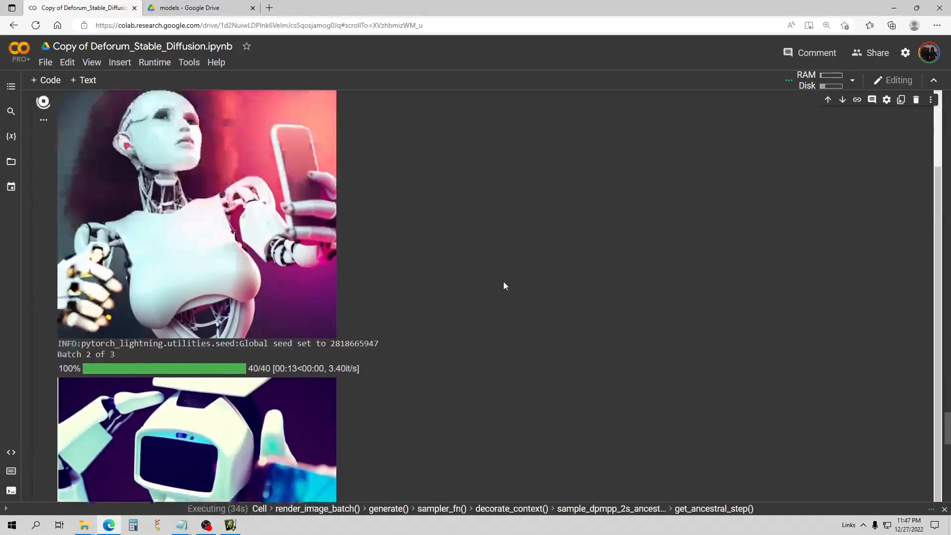
pyautogui.scroll(2, 485, 279)
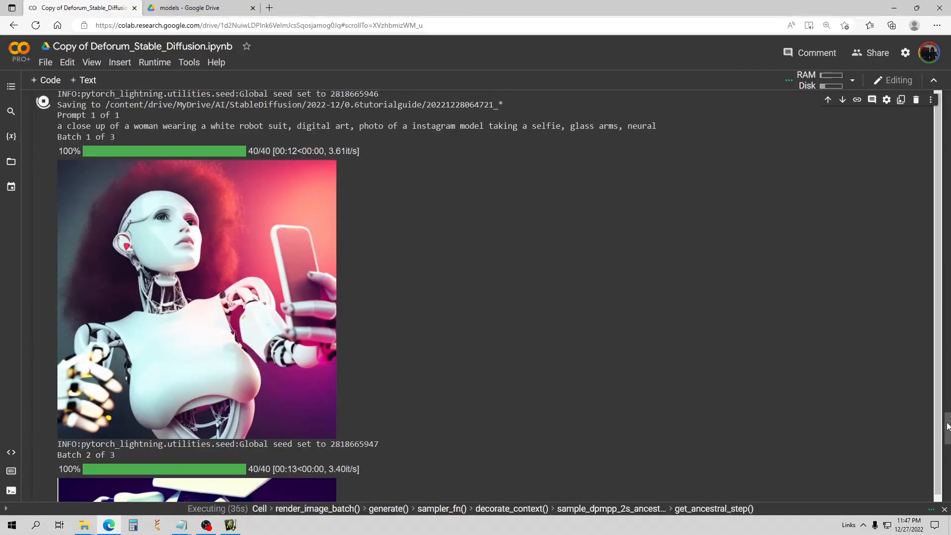
pyautogui.moveTo(947, 427); pyautogui.dragTo(948, 434)
pyautogui.scroll(-3, 614, 273)
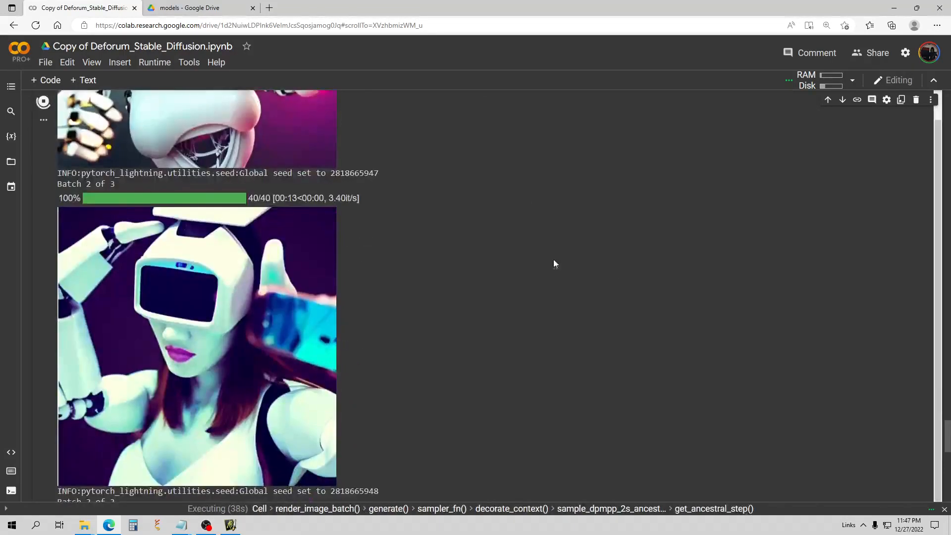
pyautogui.scroll(3, 471, 240)
pyautogui.scroll(1, 472, 242)
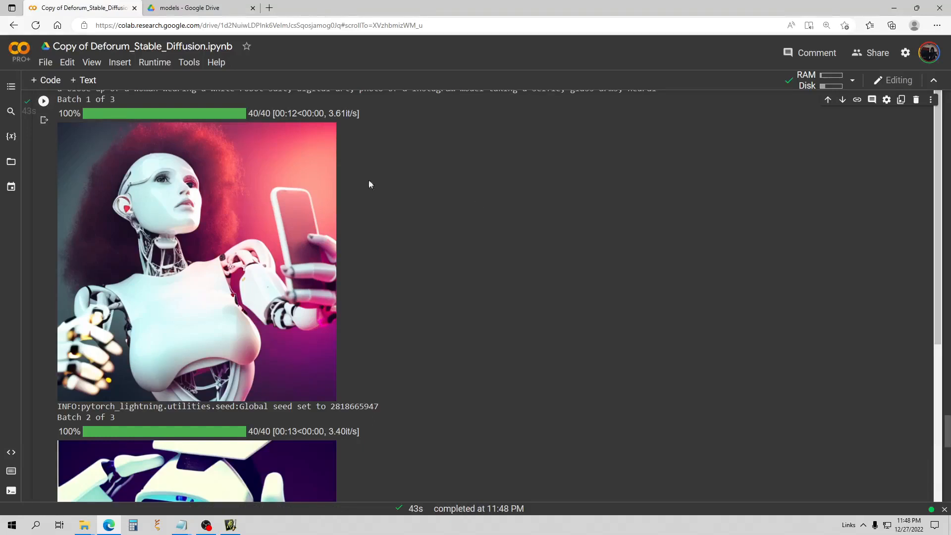
pyautogui.scroll(-12, 447, 179)
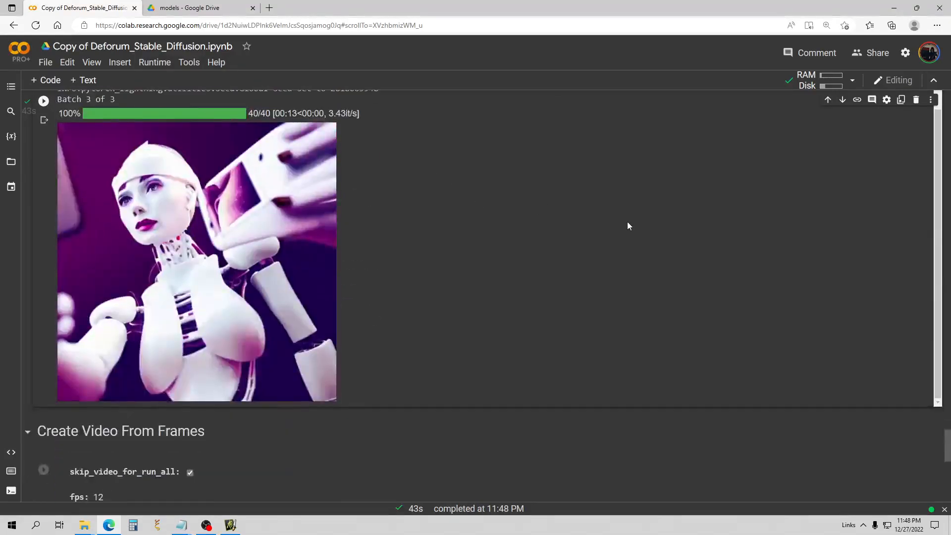
pyautogui.scroll(10, 615, 227)
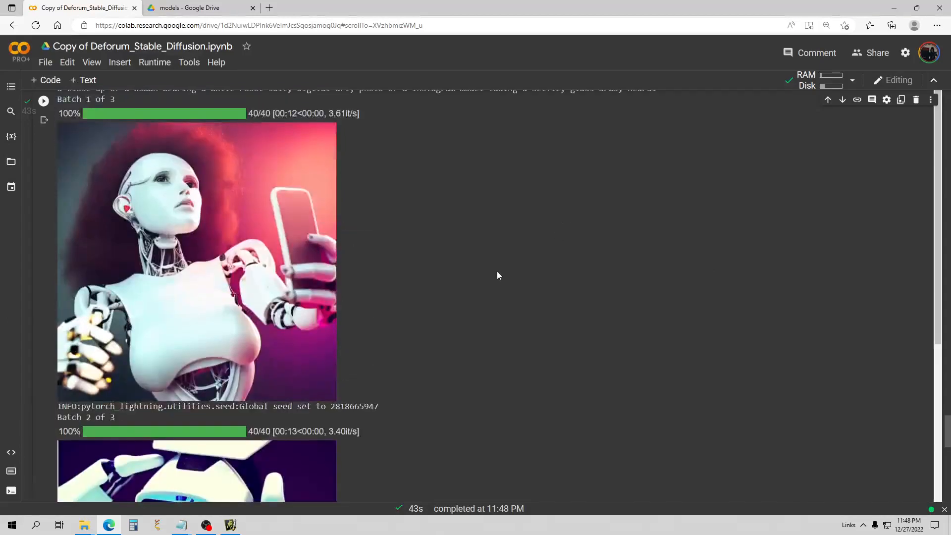
pyautogui.click(181, 525)
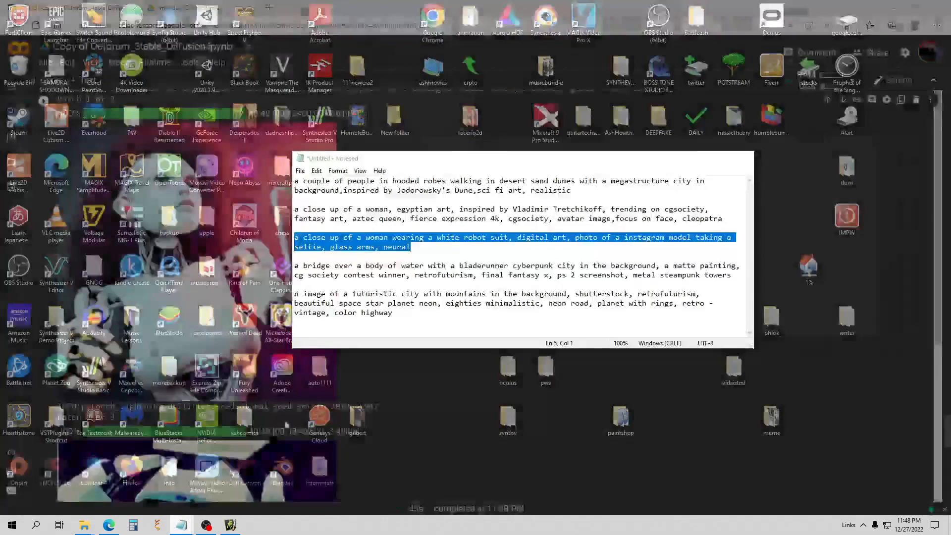
# Copy the bridge-over-water bladerunner cyberpunk city prompt from the Notepad list.
pyautogui.click(209, 506)
pyautogui.click(474, 275)
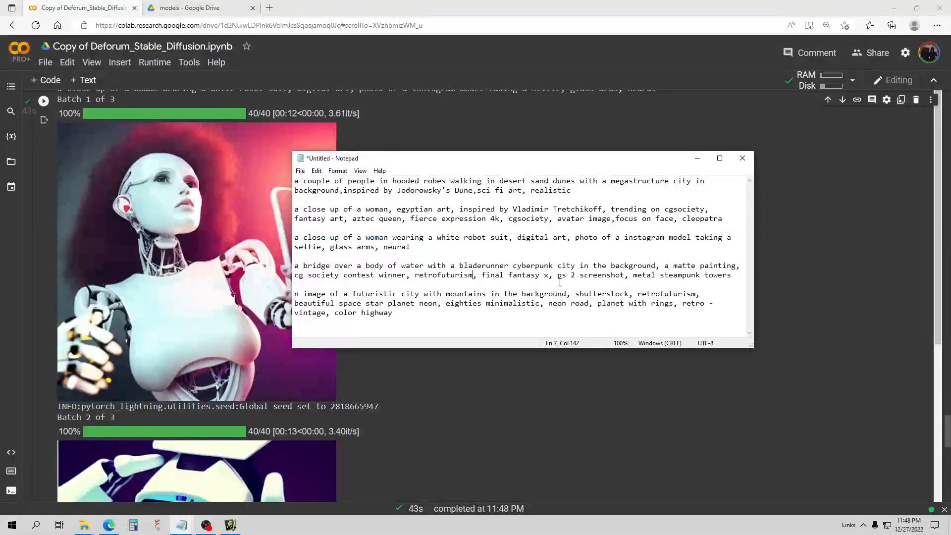
pyautogui.moveTo(738, 276); pyautogui.dragTo(295, 266)
pyautogui.rightClick(389, 268)
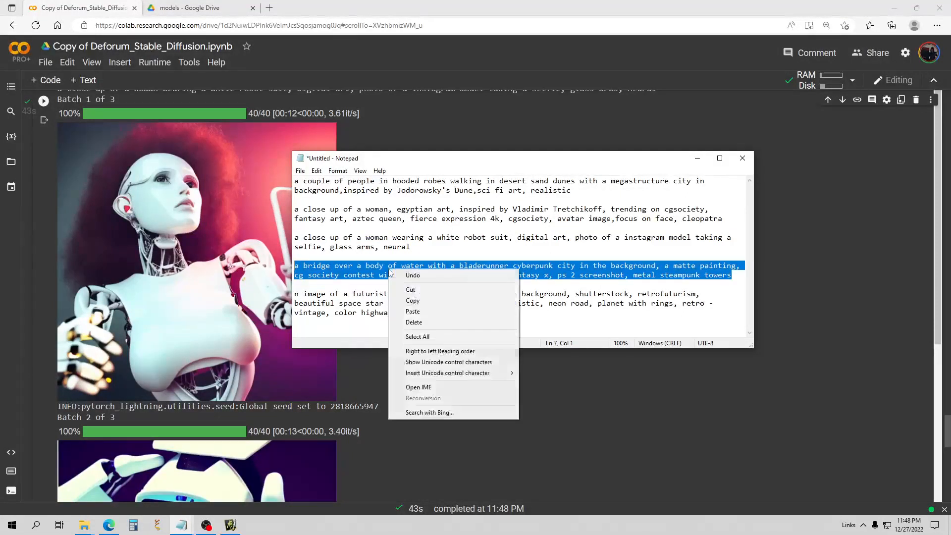
pyautogui.click(412, 303)
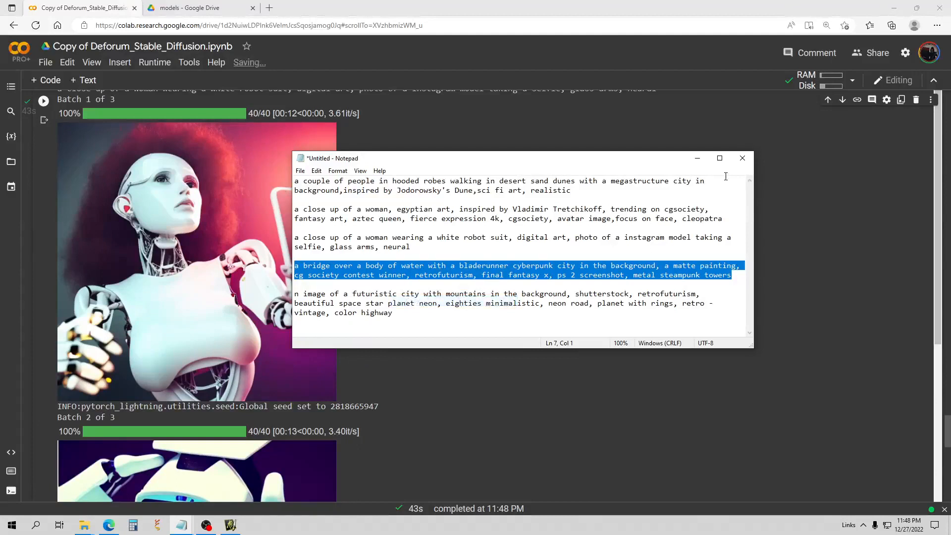
pyautogui.click(697, 158)
pyautogui.scroll(12, 297, 279)
# Swap the robot-woman prompt for the pasted bridge-city prompt and rerun the prompts cell.
pyautogui.scroll(15, 327, 282)
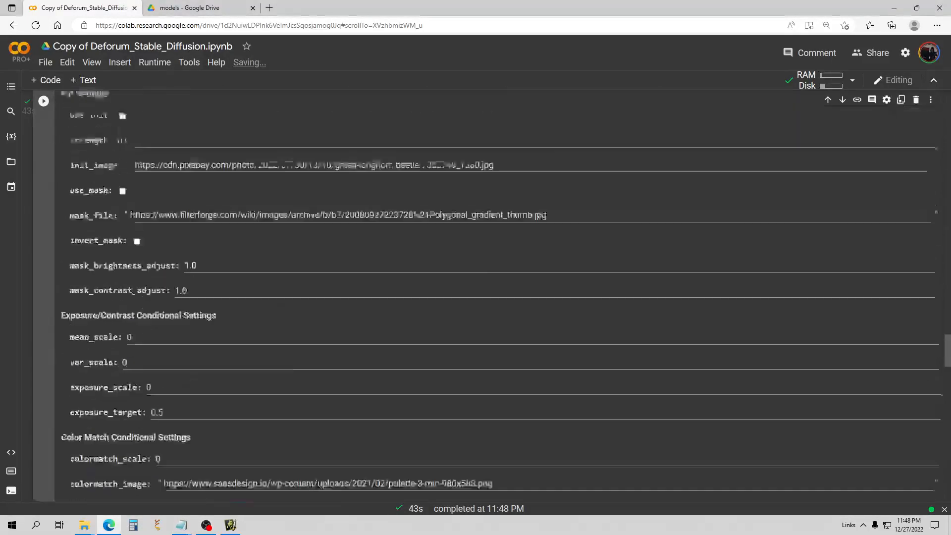
pyautogui.scroll(8, 356, 287)
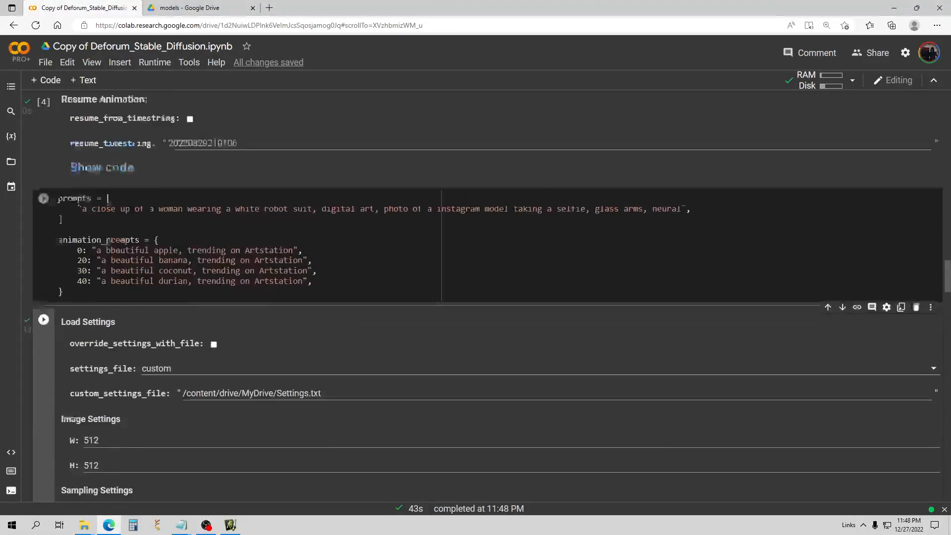
pyautogui.click(683, 311)
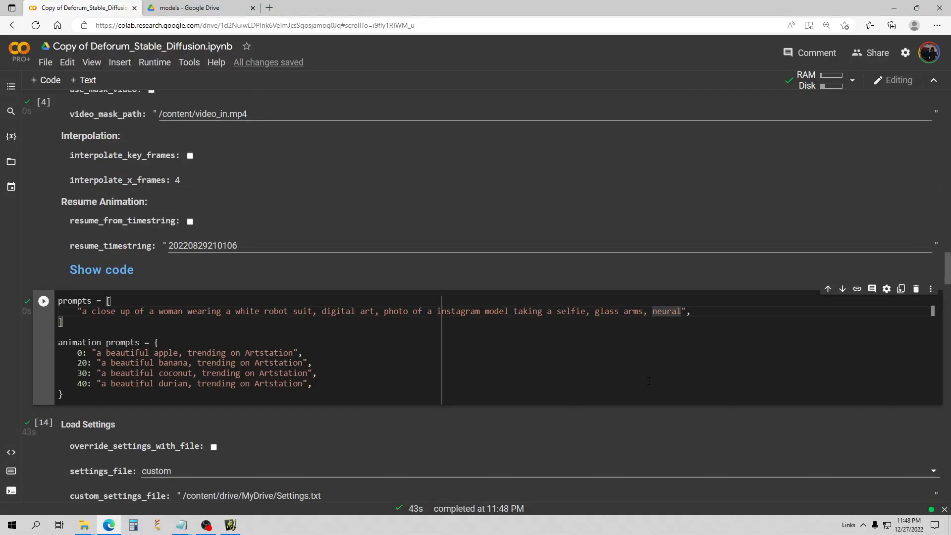
pyautogui.press('BackSpace')
pyautogui.press('BackSpace')
pyautogui.press('BackSpace')
pyautogui.press('BackSpace')
pyautogui.press('BackSpace')
pyautogui.press('BackSpace')
pyautogui.press('BackSpace')
pyautogui.press('BackSpace')
pyautogui.press('BackSpace')
pyautogui.press('BackSpace')
pyautogui.press('BackSpace')
pyautogui.press('BackSpace')
pyautogui.press('BackSpace')
pyautogui.press('BackSpace')
pyautogui.press('BackSpace')
pyautogui.press('BackSpace')
pyautogui.press('BackSpace')
pyautogui.press('BackSpace')
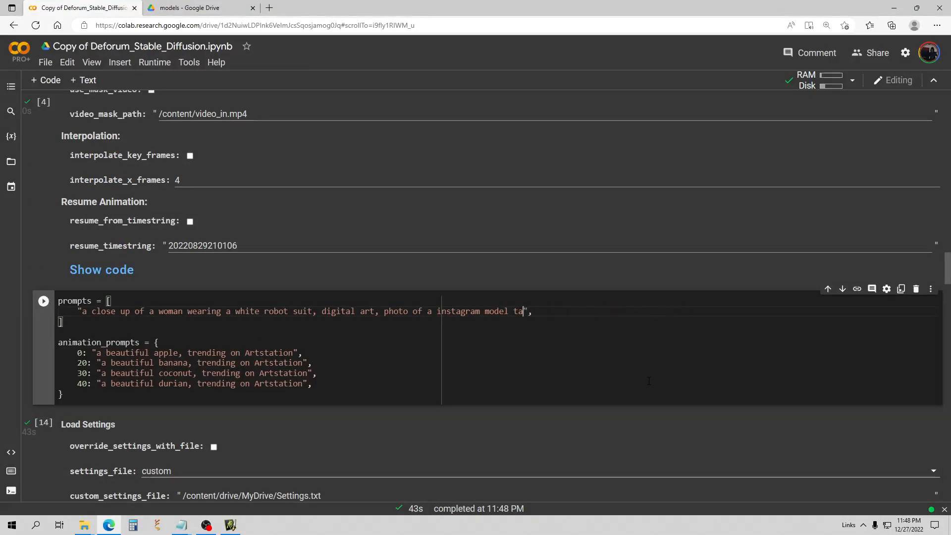
pyautogui.press('BackSpace')
pyautogui.press('BackSpace')
pyautogui.press('BackSpace')
pyautogui.press('BackSpace')
pyautogui.press('BackSpace')
pyautogui.press('BackSpace')
pyautogui.press('BackSpace')
pyautogui.press('BackSpace')
pyautogui.press('BackSpace')
pyautogui.press('BackSpace')
pyautogui.press('BackSpace')
pyautogui.press('BackSpace')
pyautogui.press('BackSpace')
pyautogui.press('BackSpace')
pyautogui.press('BackSpace')
pyautogui.press('BackSpace')
pyautogui.press('BackSpace')
pyautogui.press('BackSpace')
pyautogui.press('BackSpace')
pyautogui.press('BackSpace')
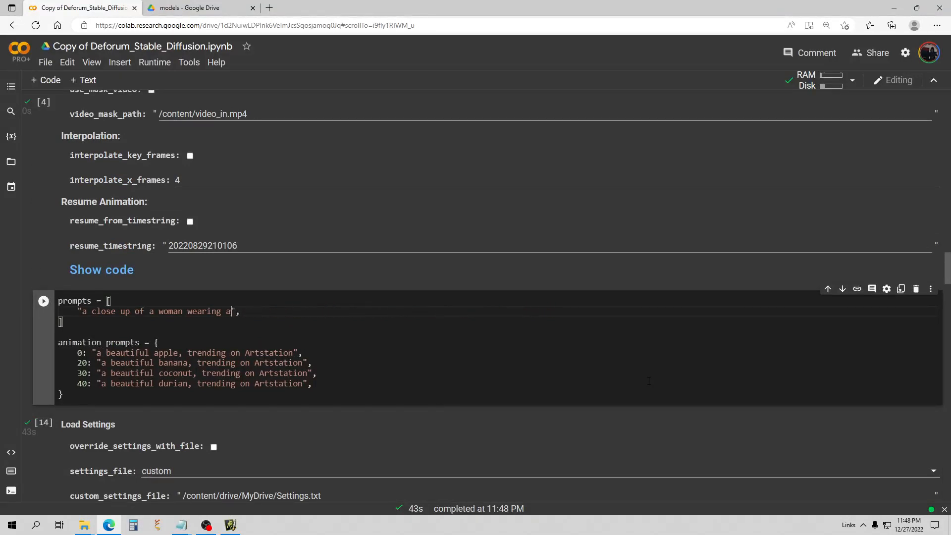
pyautogui.press('BackSpace')
pyautogui.press('BackSpace')
pyautogui.press('BackSpace')
pyautogui.press('BackSpace')
pyautogui.press('BackSpace')
pyautogui.press('BackSpace')
pyautogui.press('BackSpace')
pyautogui.press('BackSpace')
pyautogui.press('BackSpace')
pyautogui.press('BackSpace')
pyautogui.press('BackSpace')
pyautogui.press('BackSpace')
pyautogui.press('BackSpace')
pyautogui.press('BackSpace')
pyautogui.press('BackSpace')
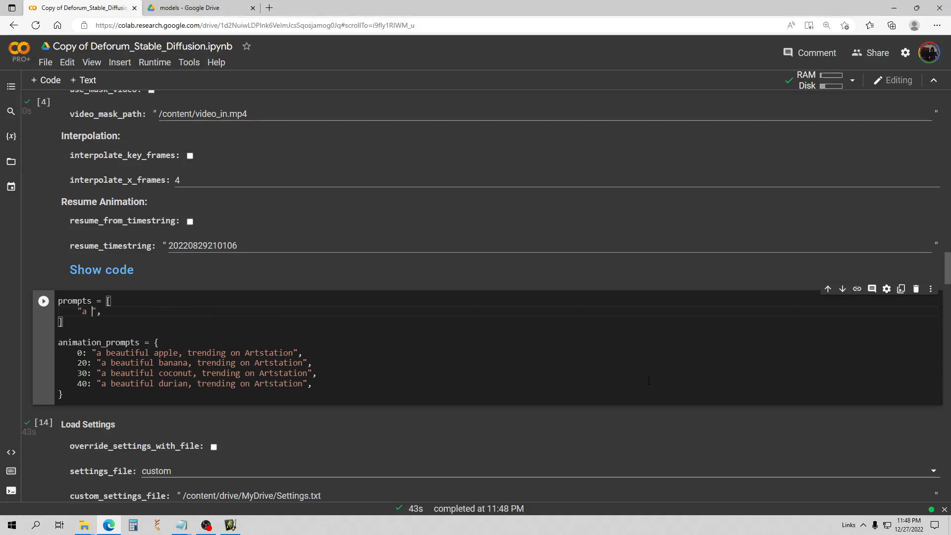
pyautogui.press('BackSpace')
pyautogui.hotkey('ctrl', 'v')
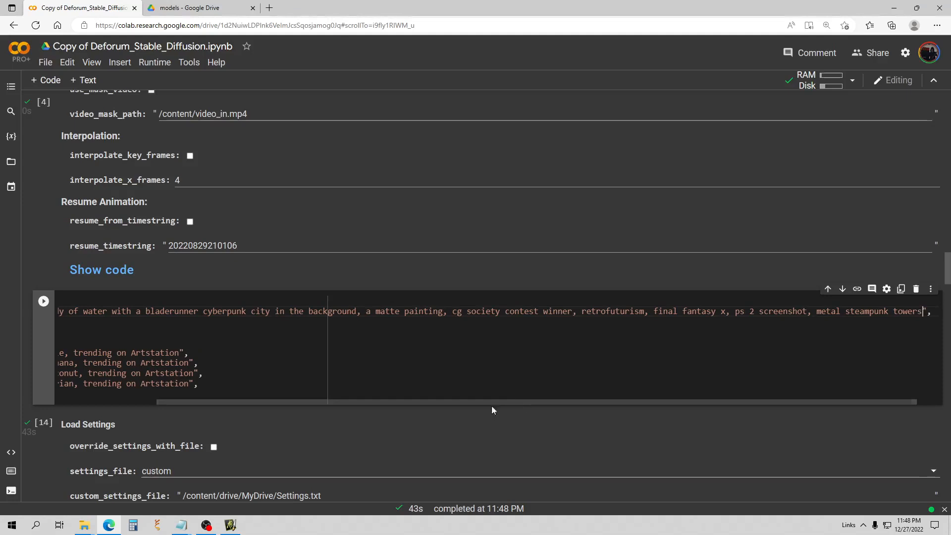
pyautogui.moveTo(400, 401); pyautogui.dragTo(265, 403)
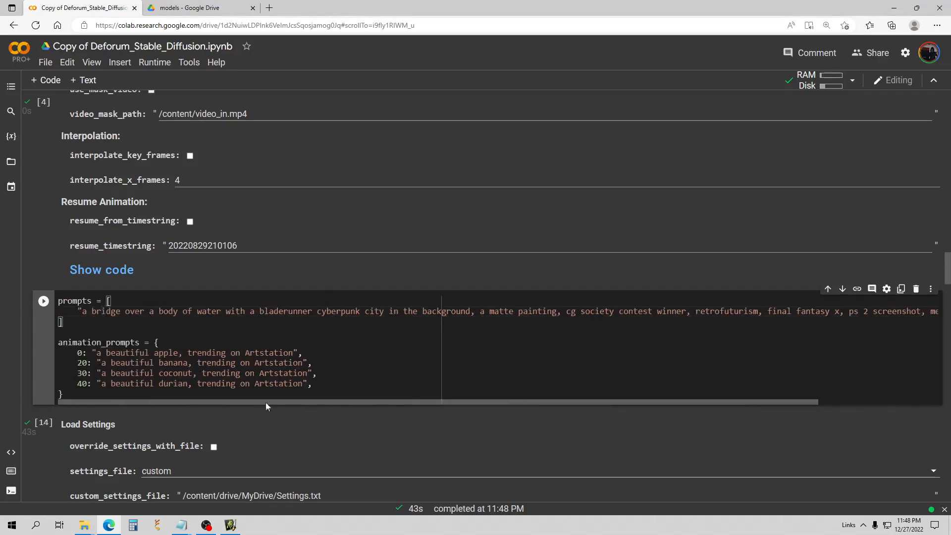
pyautogui.click(45, 302)
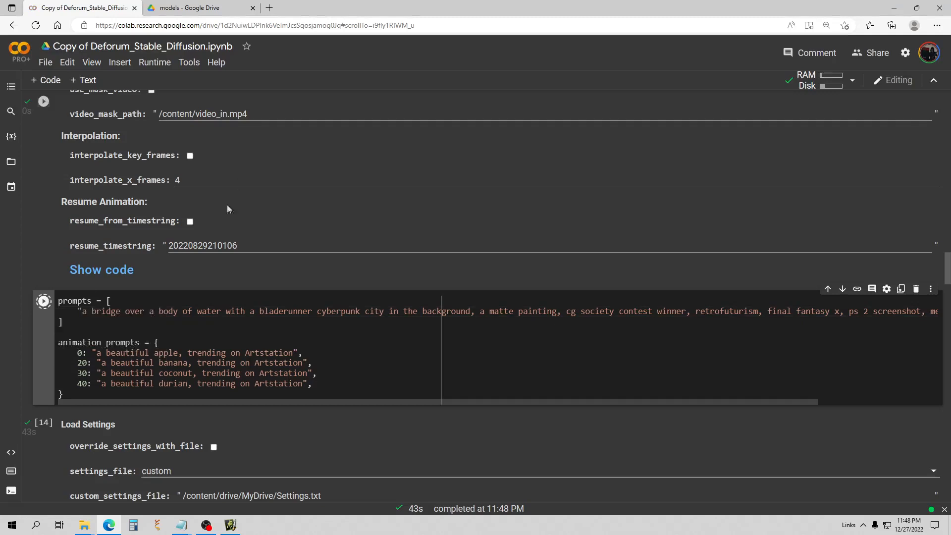
# Choose the euler sampler, change width from 512 to 768, and run the settings cell.
pyautogui.scroll(-2, 266, 203)
pyautogui.scroll(-2, 266, 203)
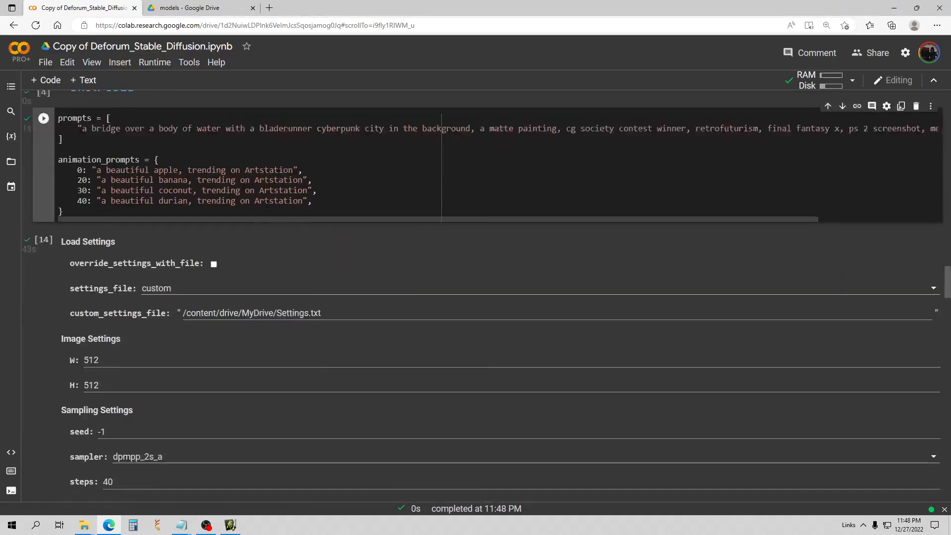
pyautogui.scroll(-1, 199, 280)
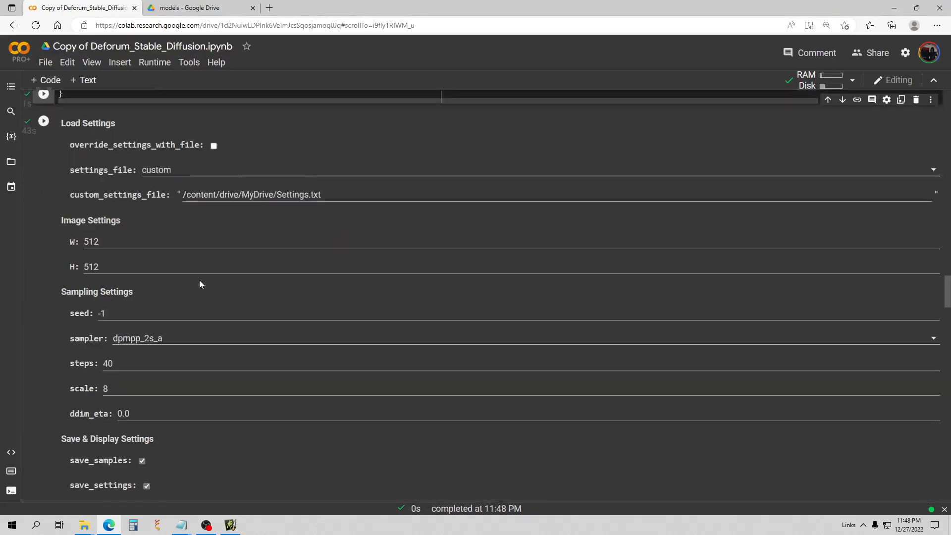
pyautogui.click(164, 330)
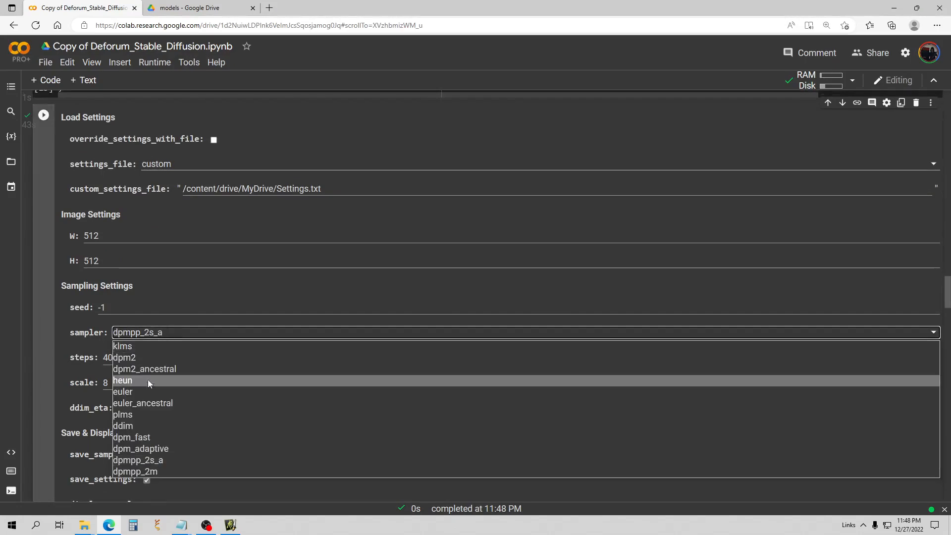
pyautogui.click(144, 391)
pyautogui.moveTo(114, 240); pyautogui.dragTo(41, 235)
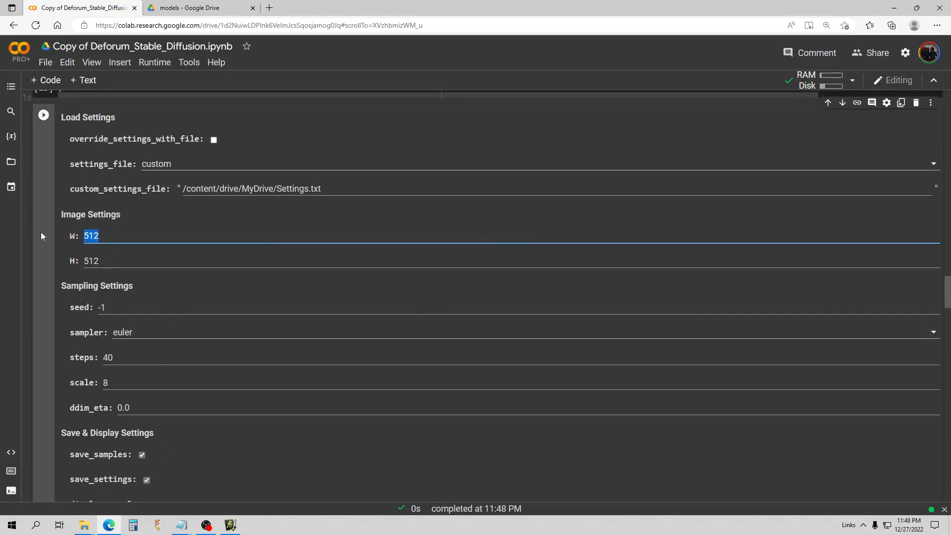
pyautogui.write('768')
pyautogui.scroll(5, 121, 244)
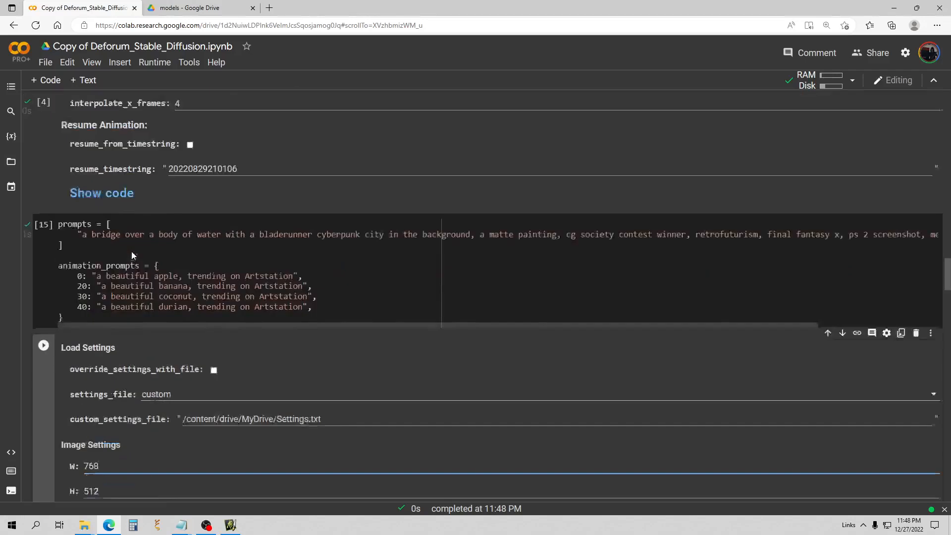
pyautogui.click(44, 362)
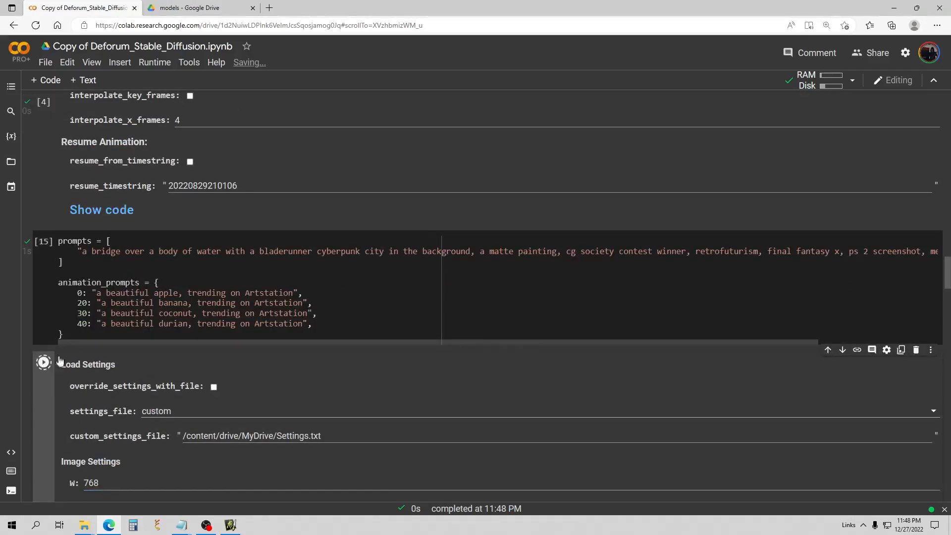
# Raise steps from 40 to 50 and rerun the settings cell to generate.
pyautogui.scroll(-4, 226, 237)
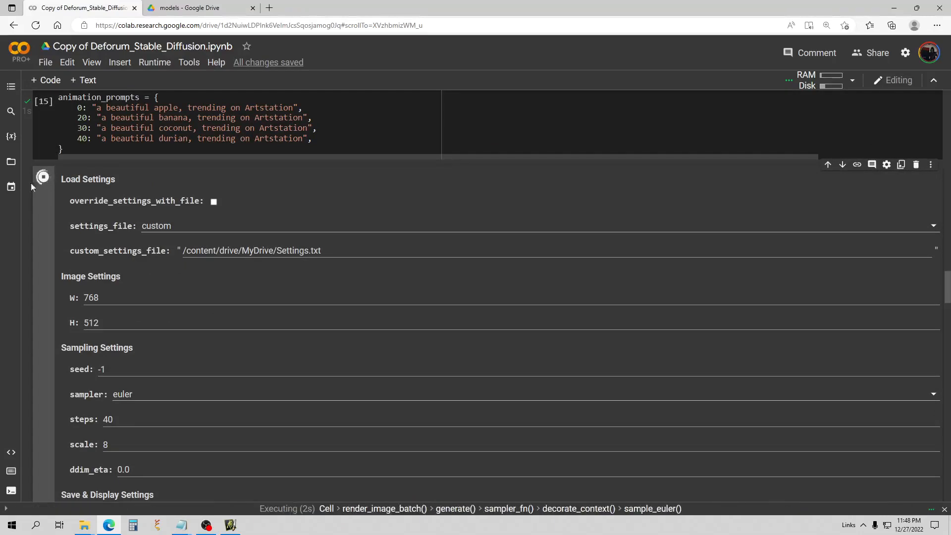
pyautogui.scroll(-4, 87, 191)
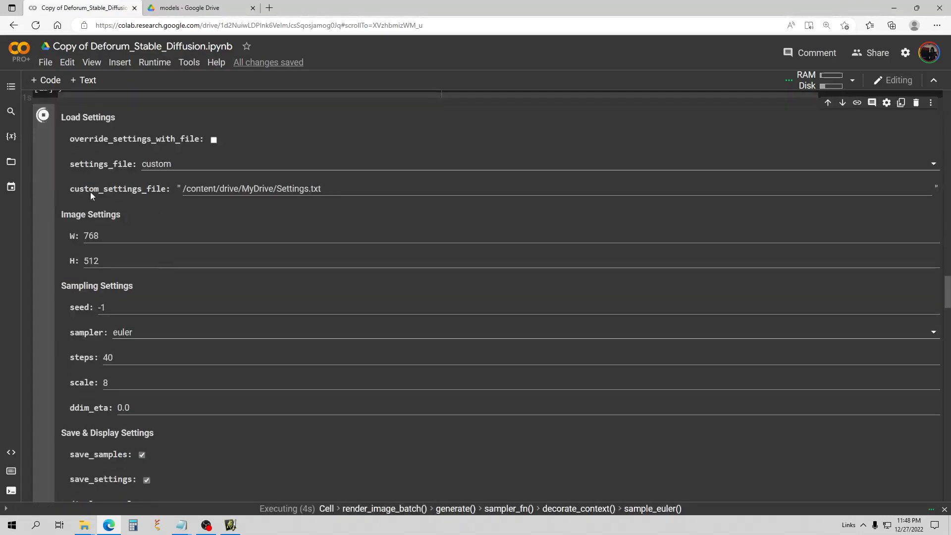
pyautogui.moveTo(123, 235); pyautogui.dragTo(83, 231)
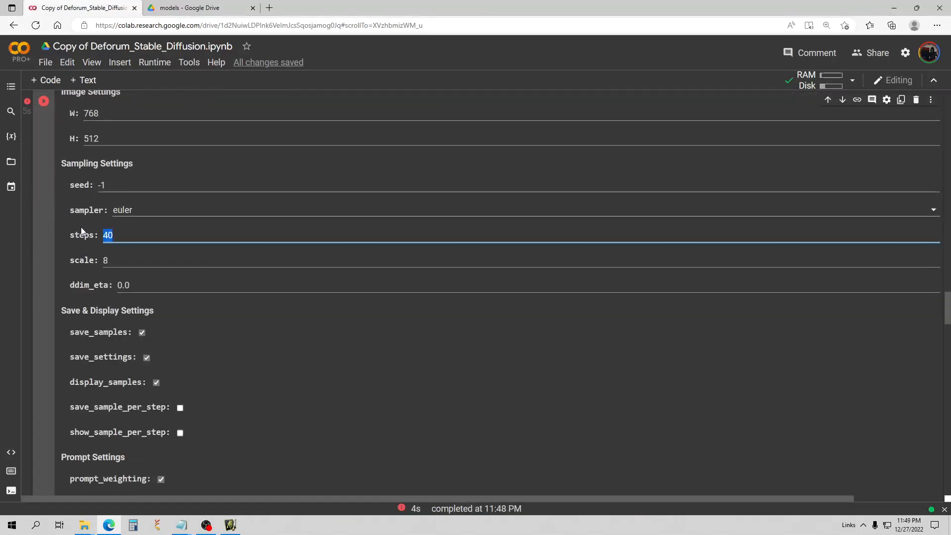
pyautogui.write('50')
pyautogui.moveTo(110, 261); pyautogui.dragTo(101, 264)
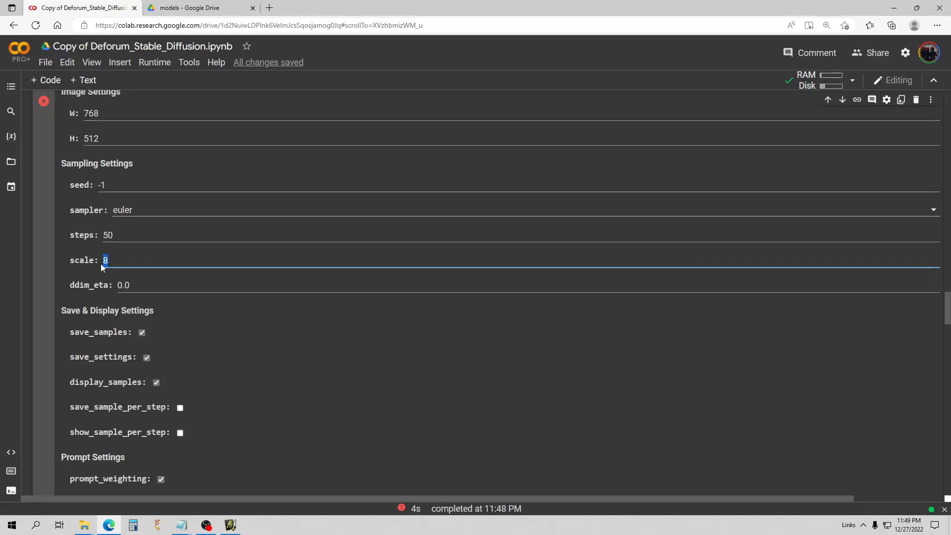
pyautogui.scroll(1, 87, 216)
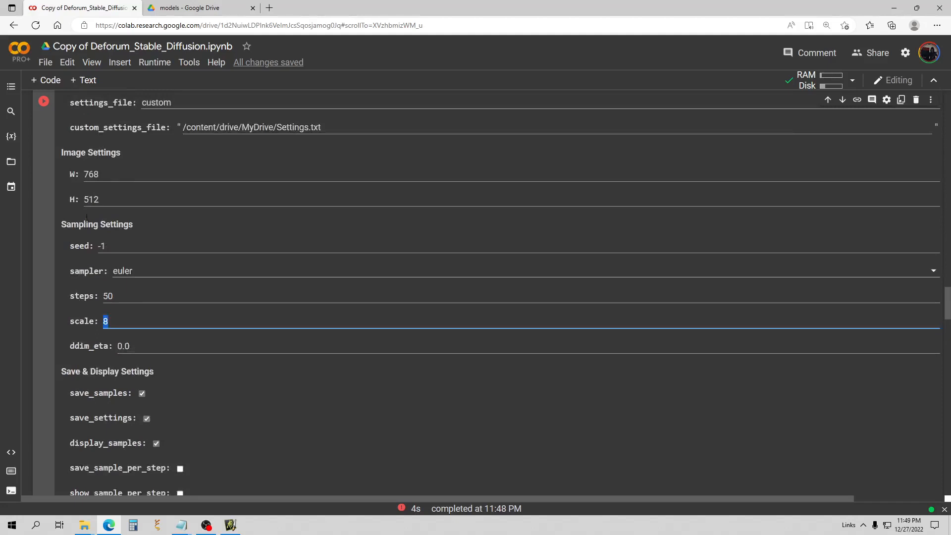
pyautogui.click(43, 101)
pyautogui.scroll(-3, 185, 213)
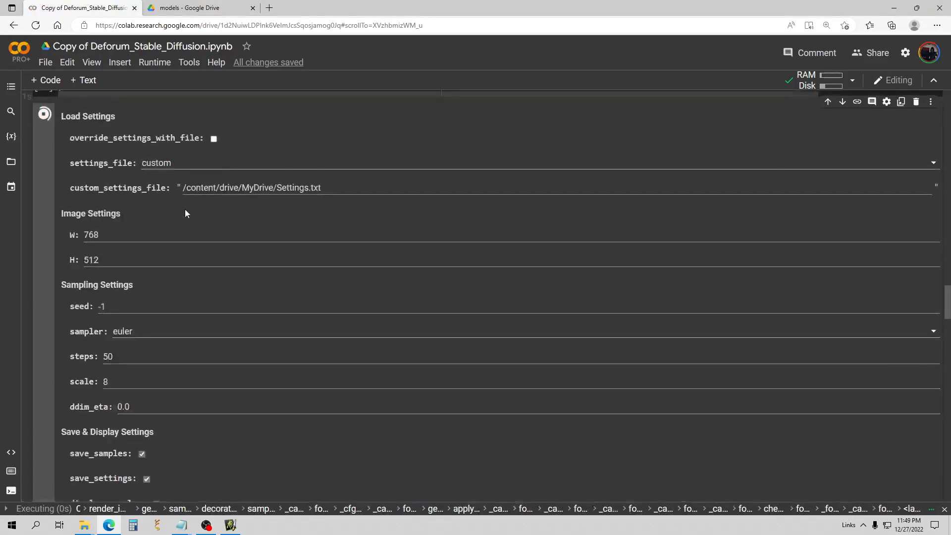
# Follow the 50-step euler output down as batches 1–3 of the bridge-city images finish rendering in 46s.
pyautogui.scroll(-10, 223, 200)
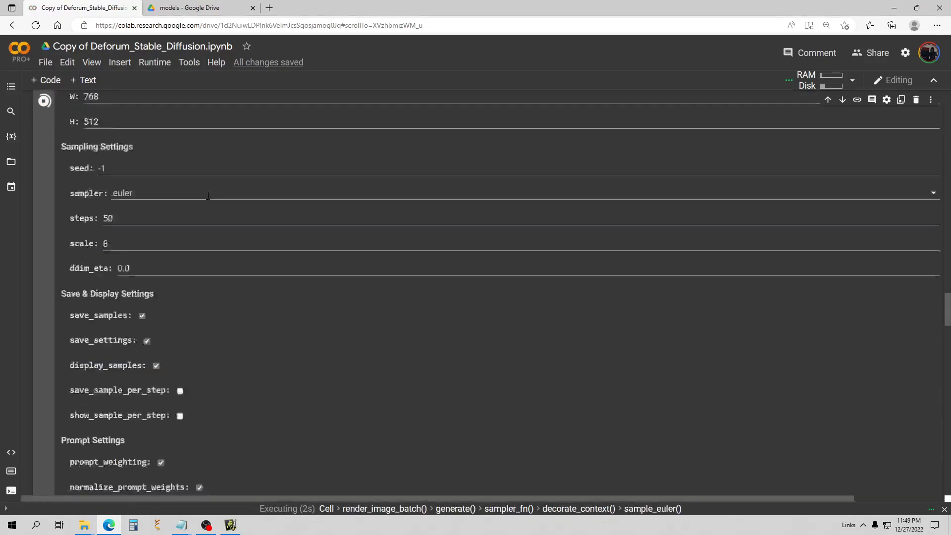
pyautogui.scroll(-5, 214, 198)
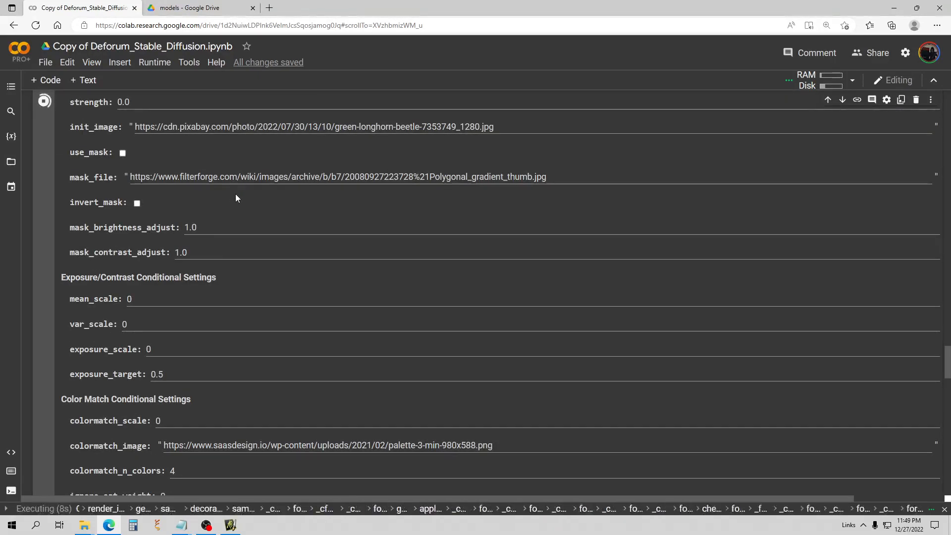
pyautogui.scroll(-2, 252, 196)
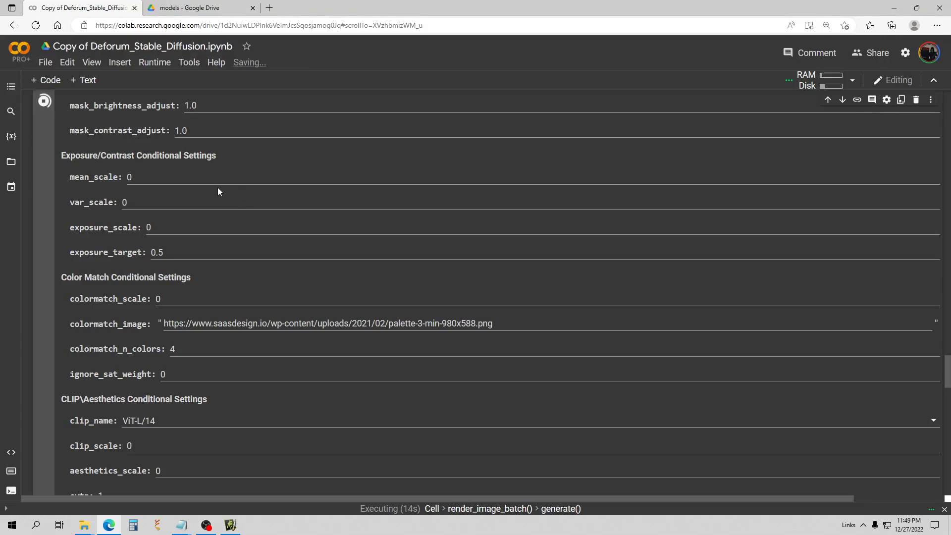
pyautogui.scroll(-8, 221, 191)
pyautogui.scroll(-3, 237, 188)
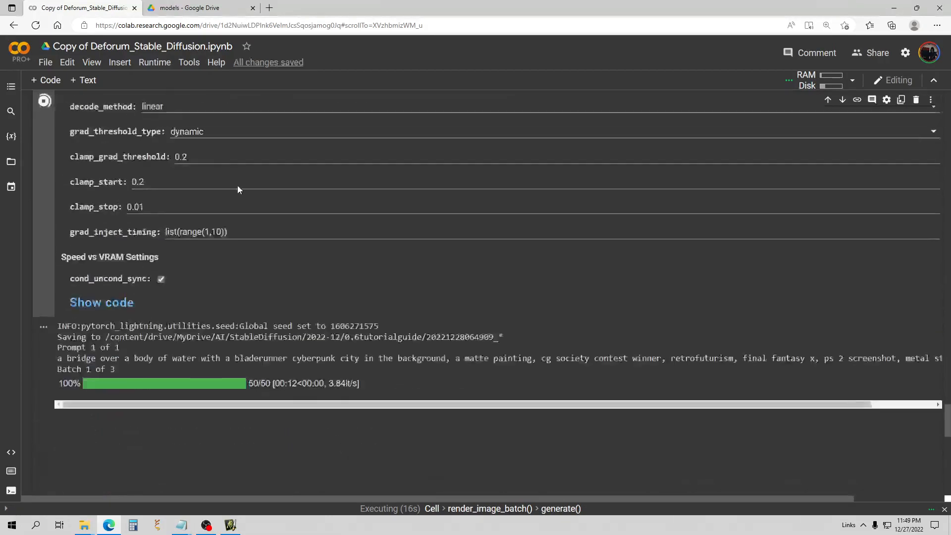
pyautogui.scroll(-2, 280, 174)
pyautogui.scroll(-1, 278, 170)
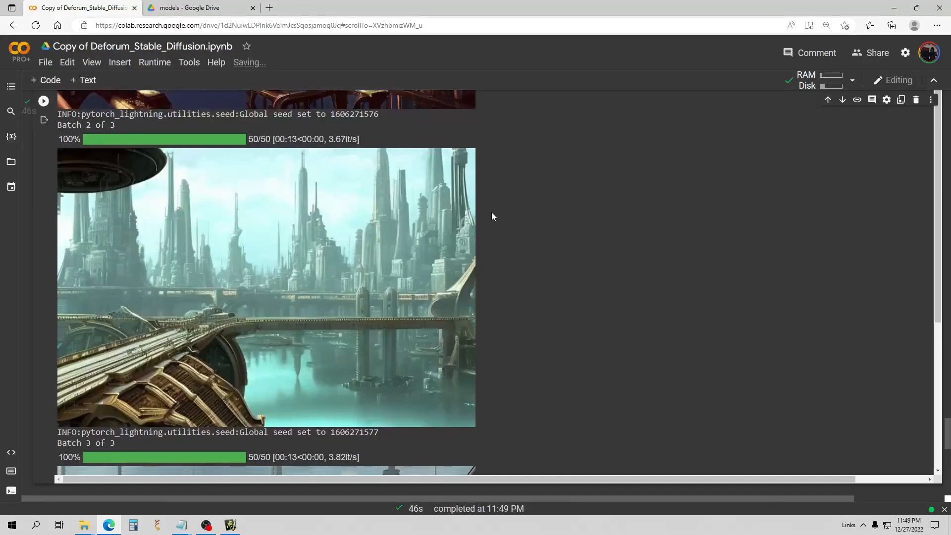
pyautogui.scroll(-6, 491, 212)
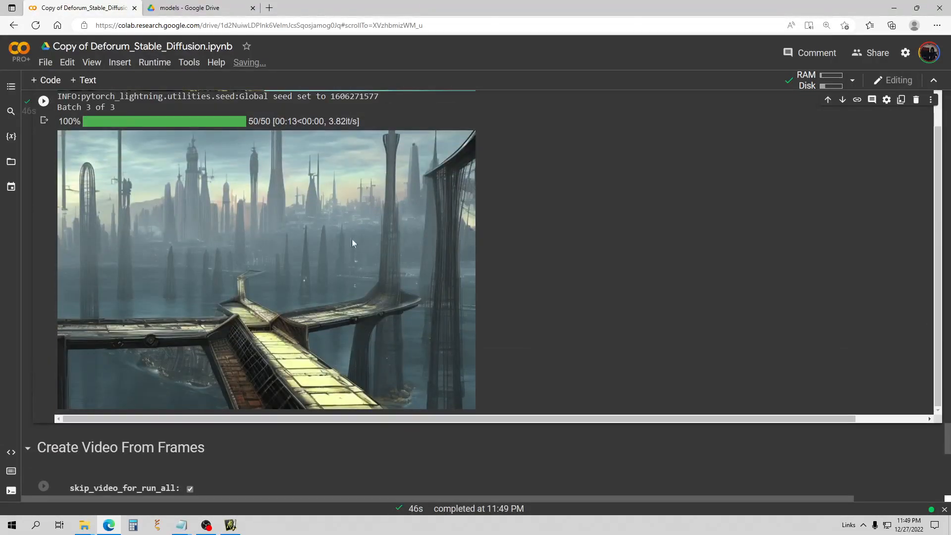
pyautogui.scroll(5, 477, 229)
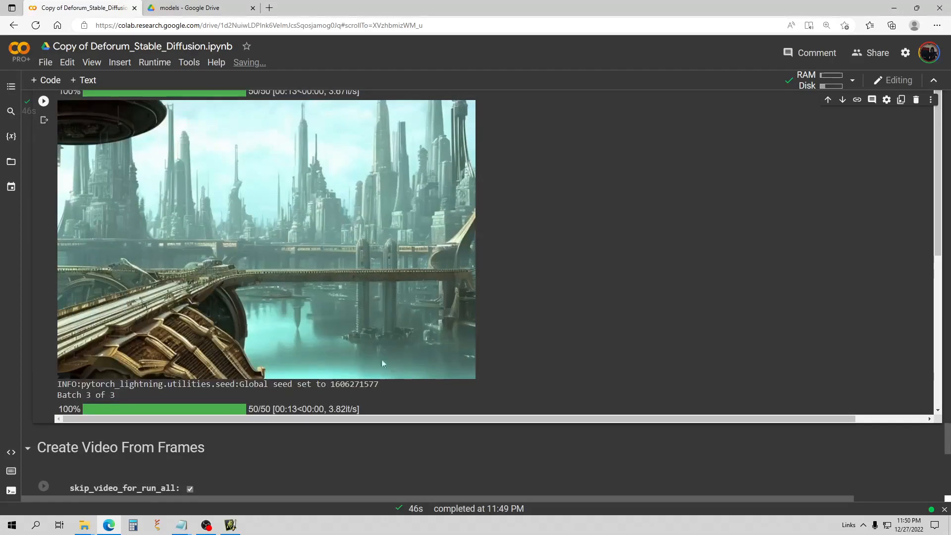
pyautogui.scroll(15, 580, 263)
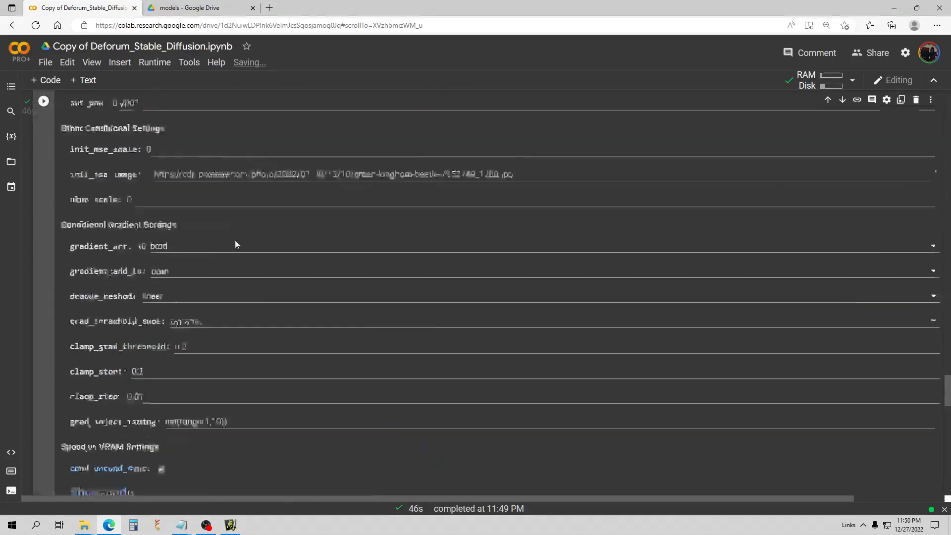
pyautogui.scroll(15, 235, 241)
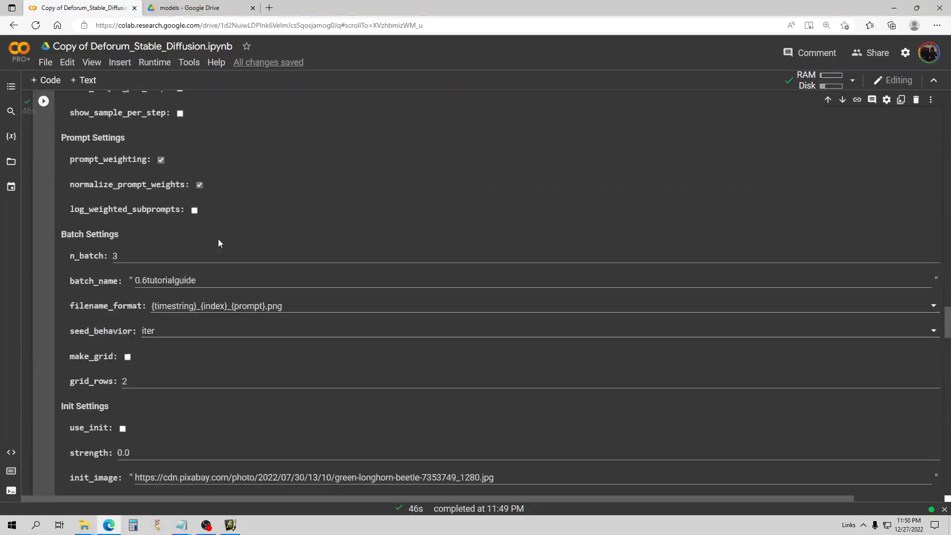
# Change the sampler from euler to dpmpp_2s_a.
pyautogui.scroll(8, 218, 242)
pyautogui.click(153, 255)
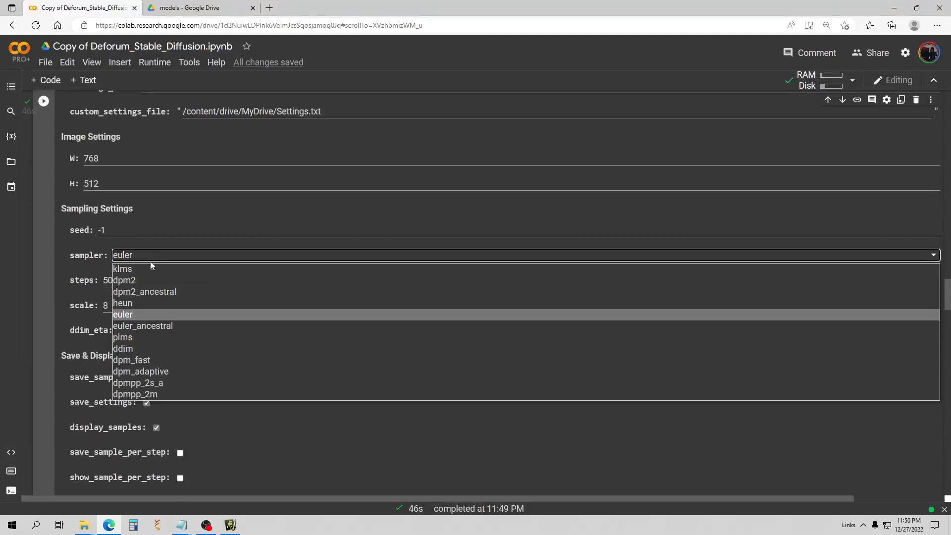
pyautogui.click(166, 381)
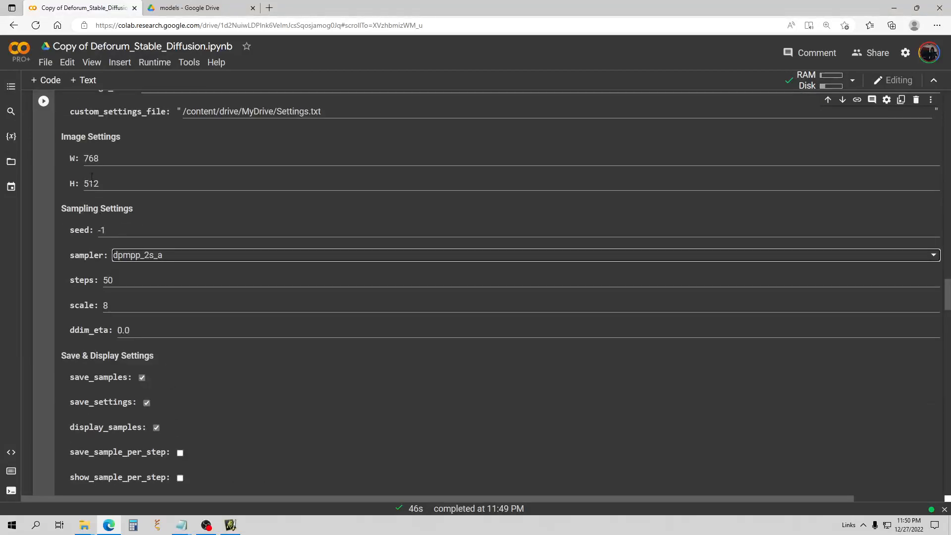
# Re-run the settings cell to generate fresh bridge-city images with dpmpp_2s_a.
pyautogui.scroll(-20, 153, 224)
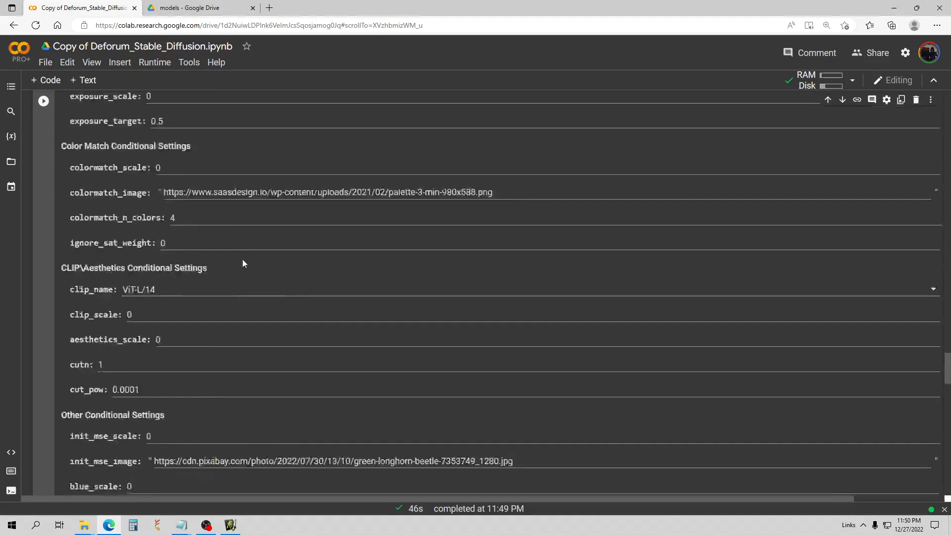
pyautogui.scroll(-15, 243, 265)
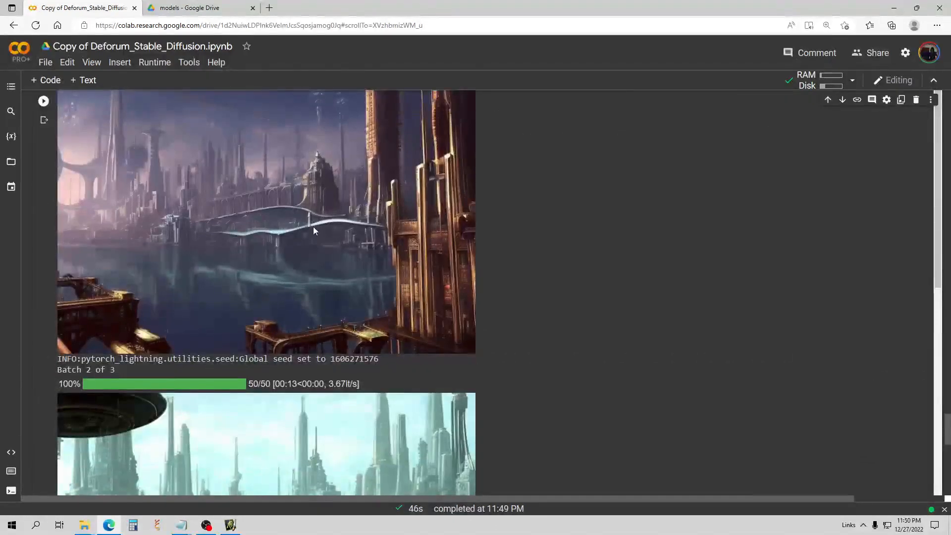
pyautogui.scroll(4, 313, 226)
pyautogui.scroll(-7, 223, 252)
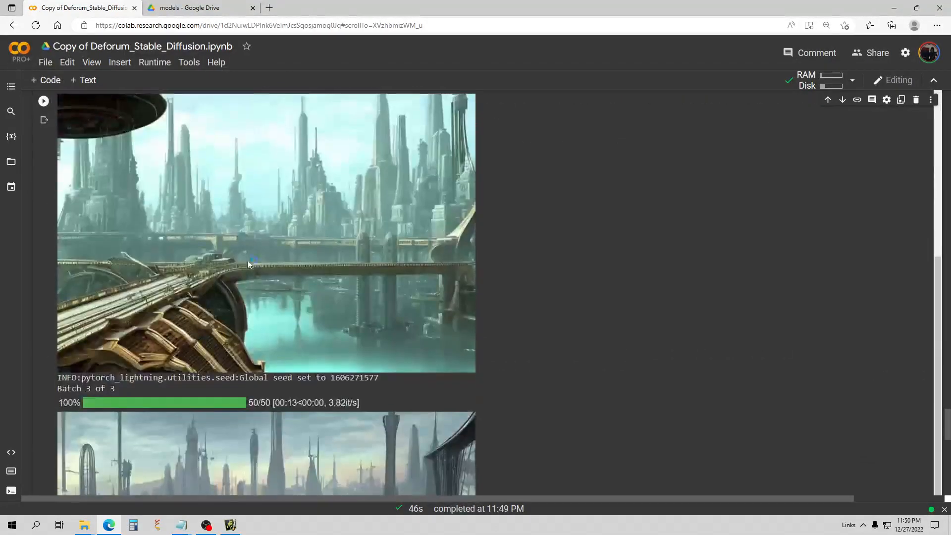
pyautogui.scroll(10, 248, 263)
pyautogui.click(44, 102)
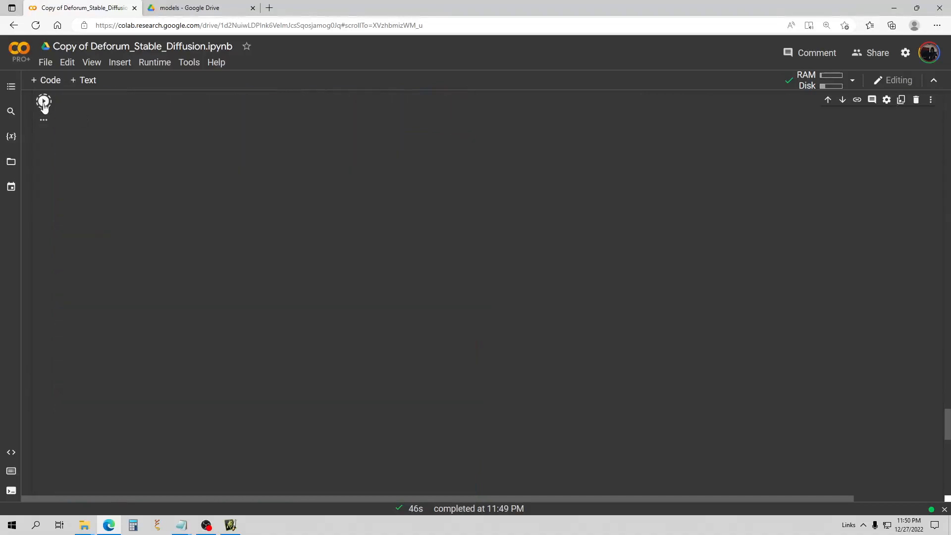
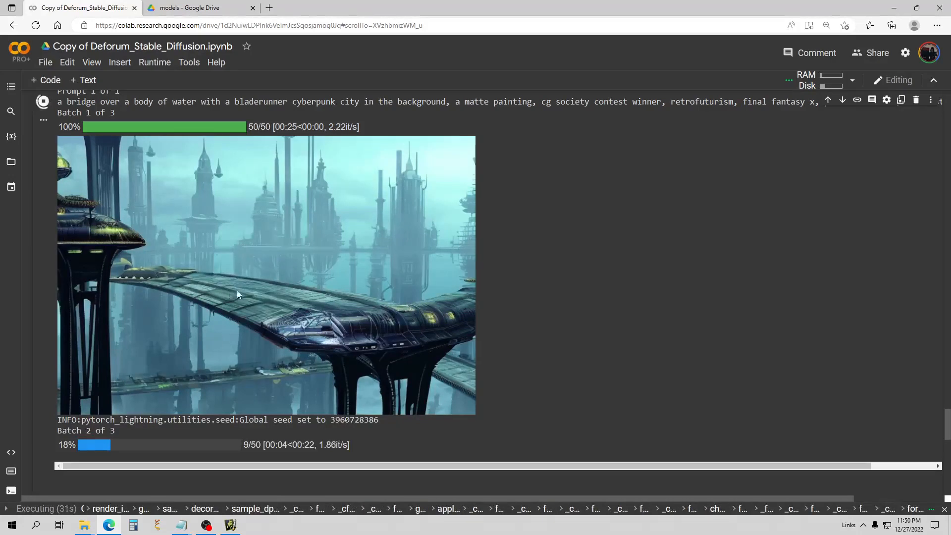
# Scroll through the dpmpp_2s_a output as batch 3 of 3 of the cyberpunk city finishes.
pyautogui.scroll(-1, 239, 273)
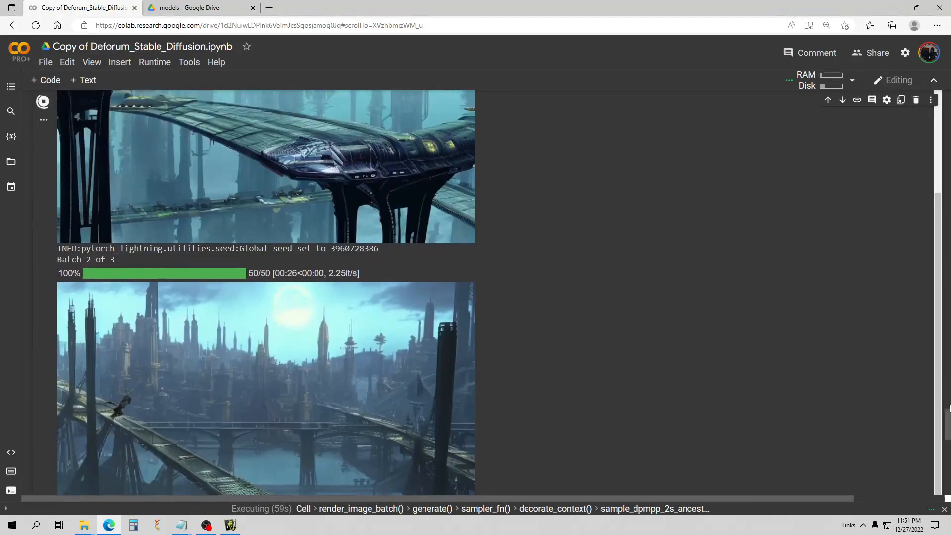
pyautogui.moveTo(947, 411); pyautogui.dragTo(939, 421)
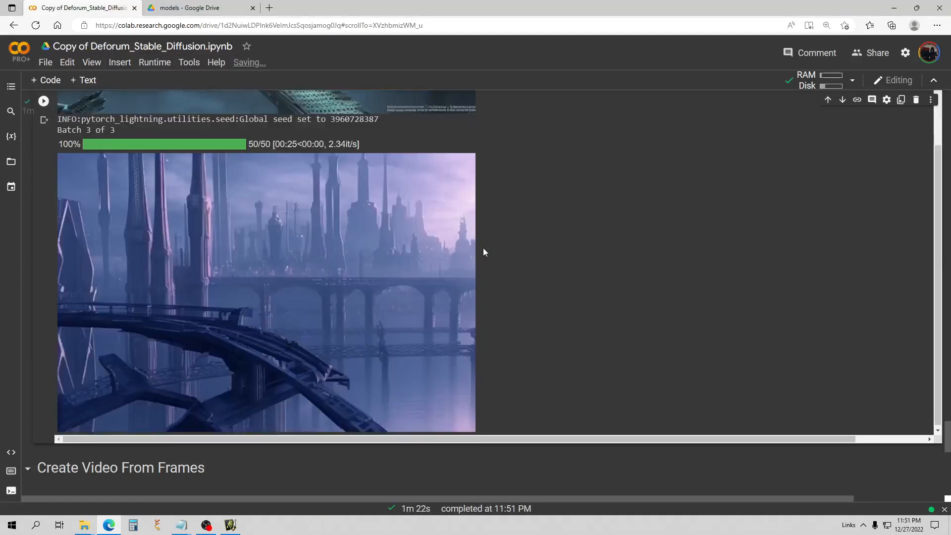
pyautogui.scroll(-3, 619, 260)
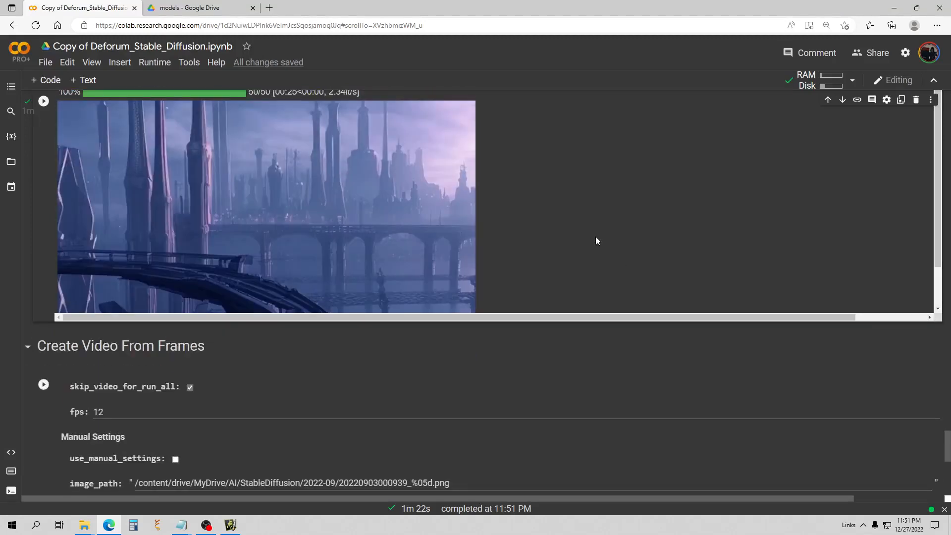
# Switch the sampler from dpmpp_2s_a to euler.
pyautogui.scroll(5, 946, 444)
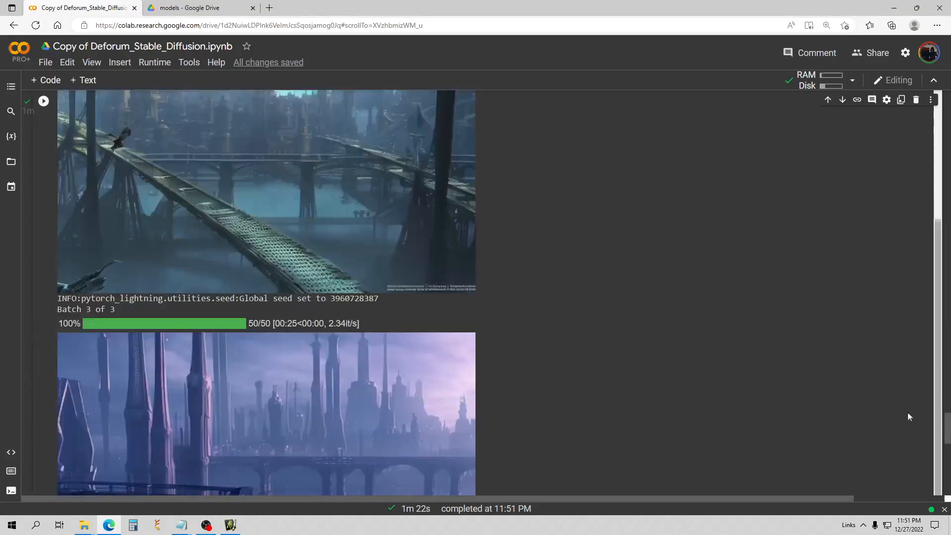
pyautogui.scroll(-1, 580, 293)
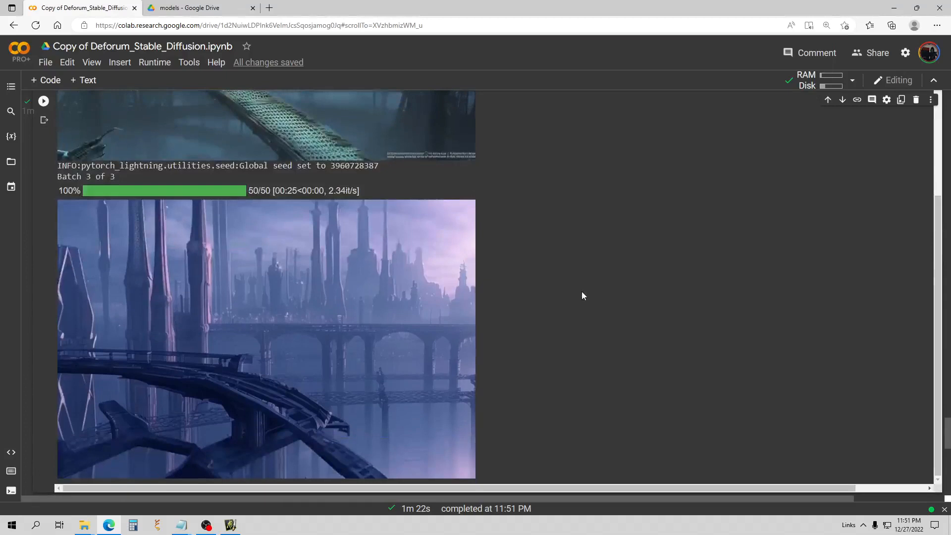
pyautogui.scroll(6, 582, 291)
pyautogui.scroll(20, 556, 263)
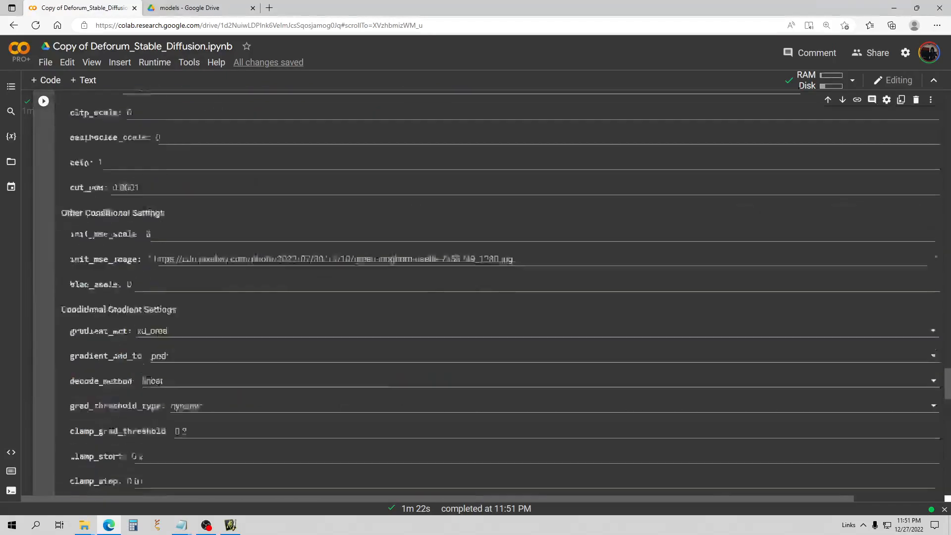
pyautogui.scroll(20, 222, 282)
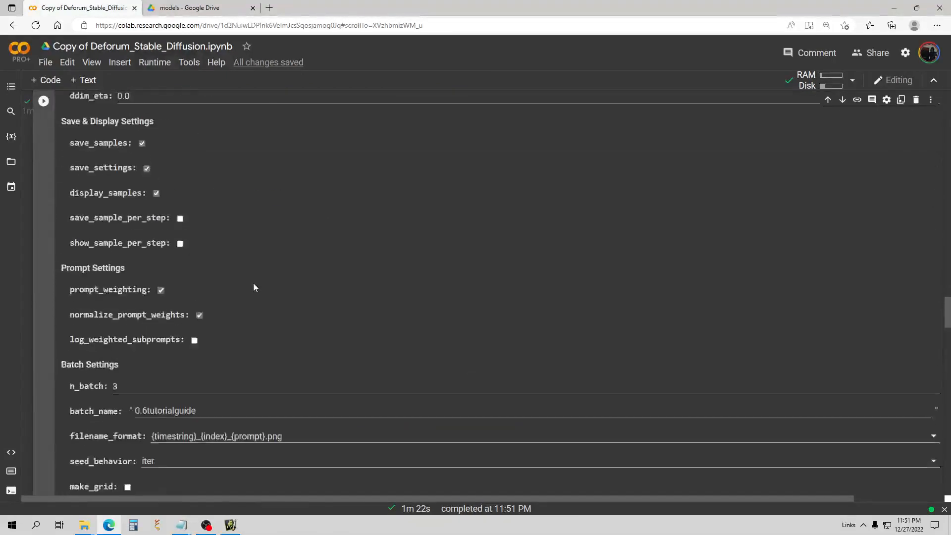
pyautogui.scroll(-4, 254, 285)
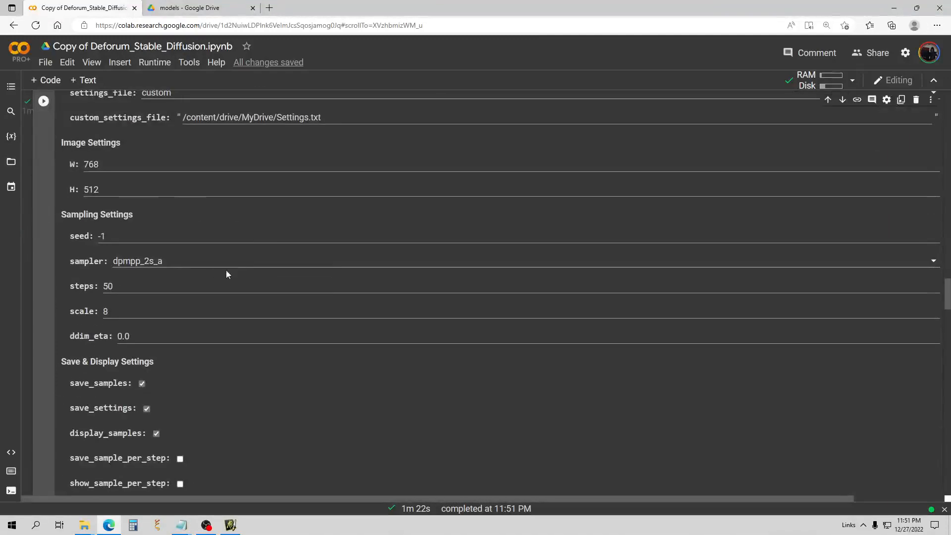
pyautogui.click(176, 263)
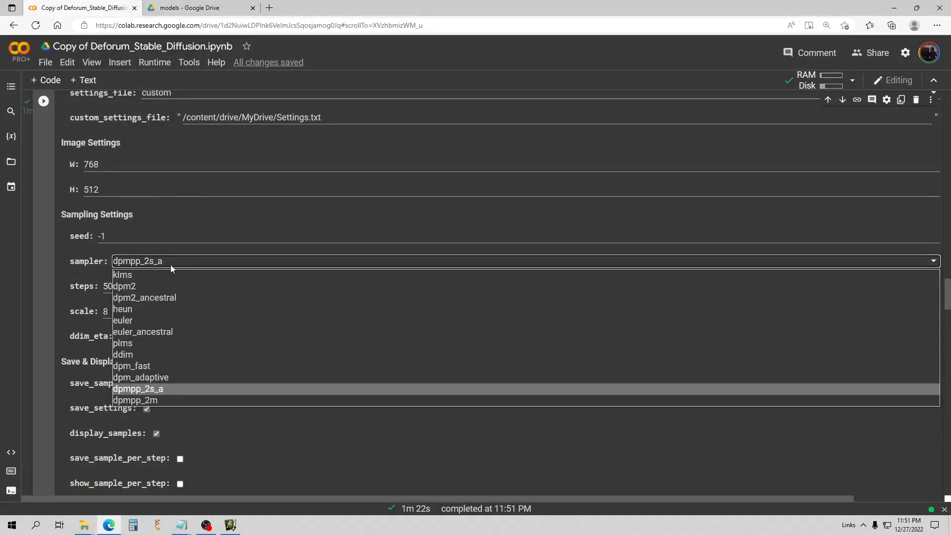
pyautogui.click(135, 320)
# Change the image width from 768 to 1024, keeping height at 768.
pyautogui.doubleClick(108, 166)
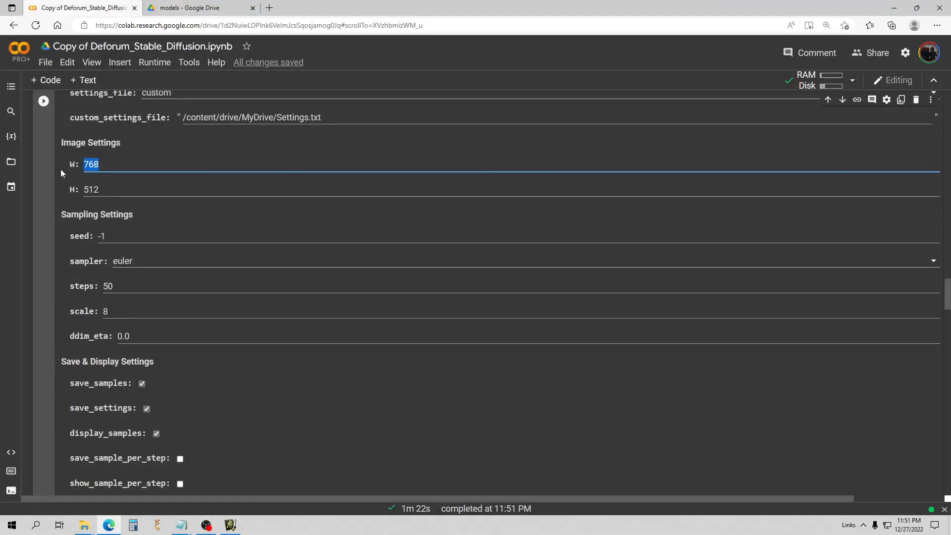
pyautogui.write('1024')
pyautogui.press('Tab')
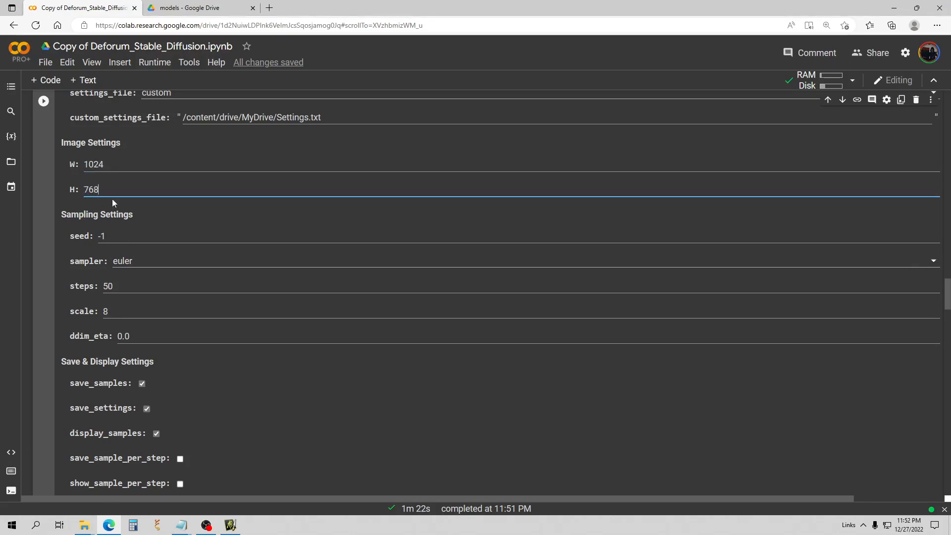
# Rerun generation with euler at 1024x768 and show the Resources panel to watch GPU RAM.
pyautogui.click(49, 105)
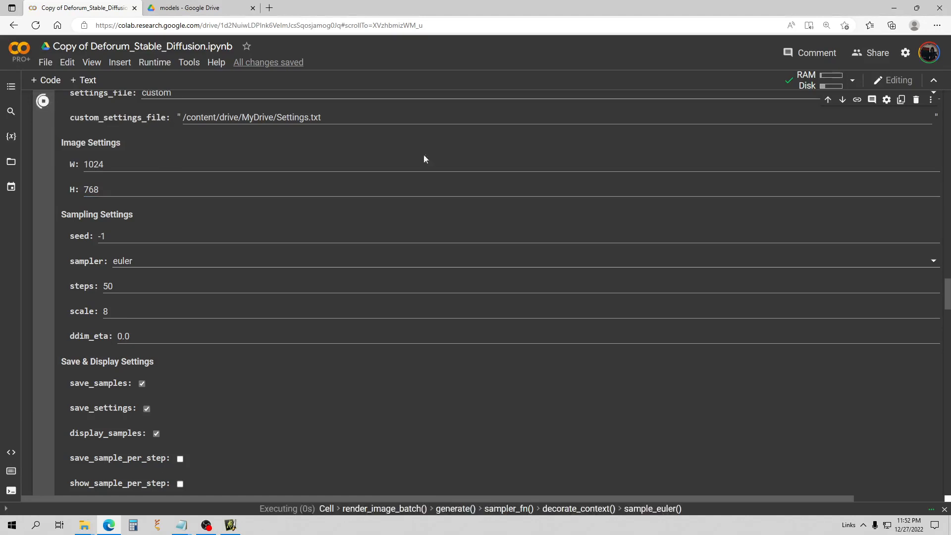
pyautogui.click(841, 88)
pyautogui.click(726, 177)
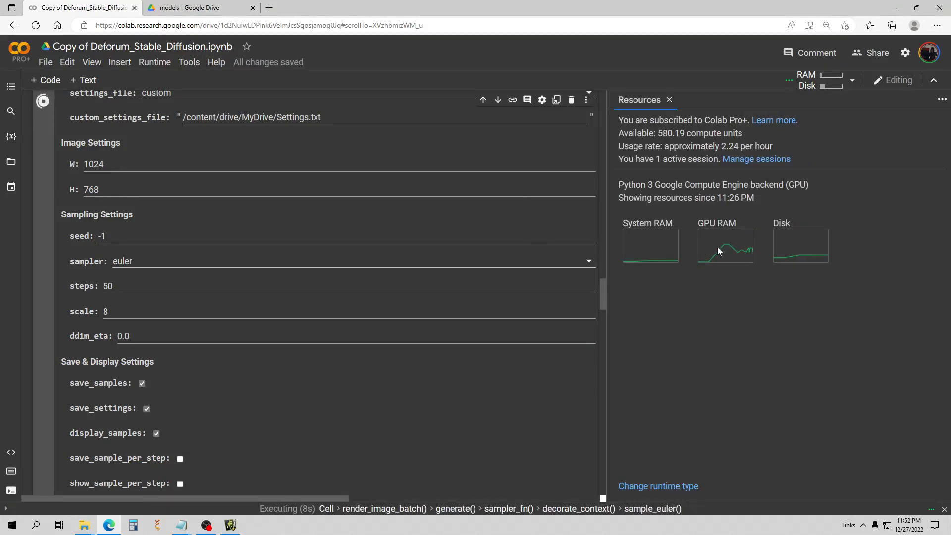
# Follow batch 1 of 3 through all 50 steps and close the Resources panel.
pyautogui.scroll(-4, 322, 195)
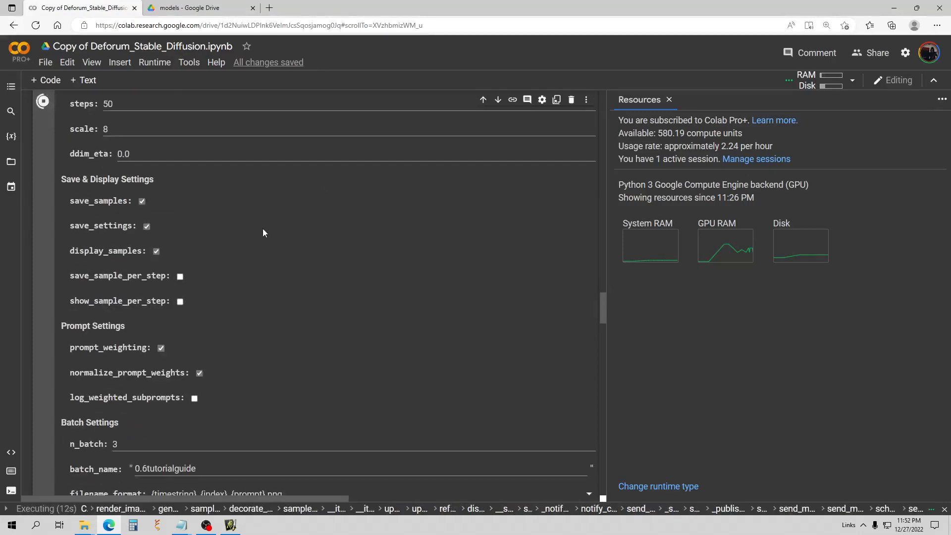
pyautogui.scroll(-3, 254, 243)
pyautogui.scroll(-6, 253, 248)
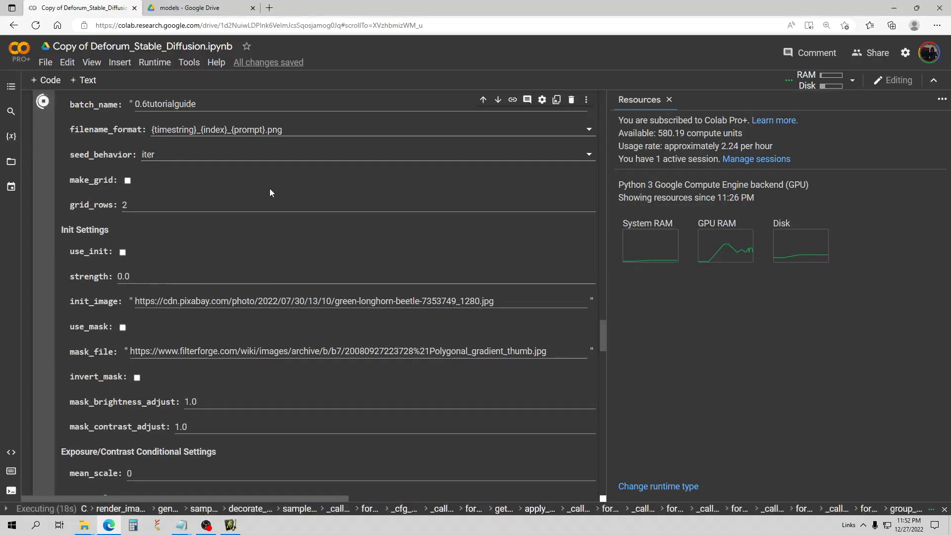
pyautogui.scroll(-6, 271, 190)
pyautogui.scroll(-15, 297, 191)
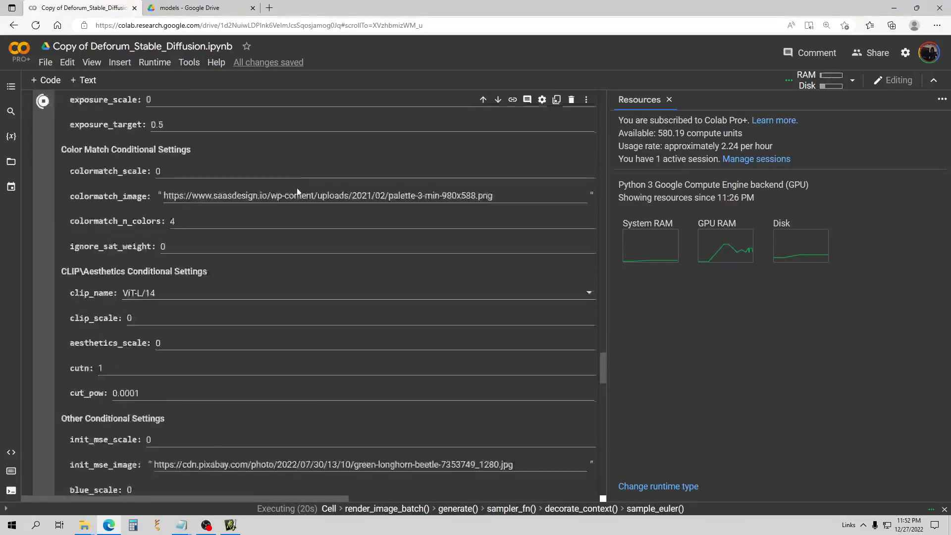
pyautogui.scroll(-4, 297, 189)
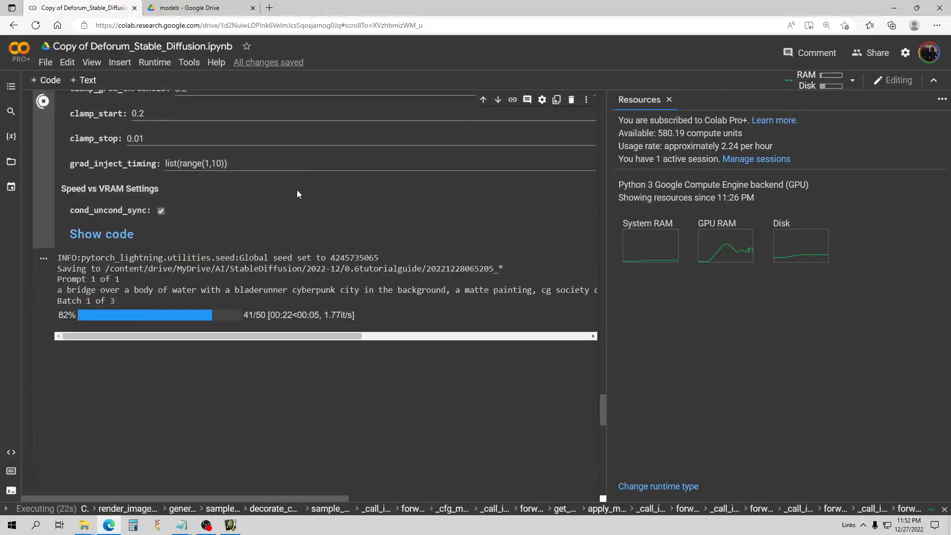
pyautogui.click(669, 100)
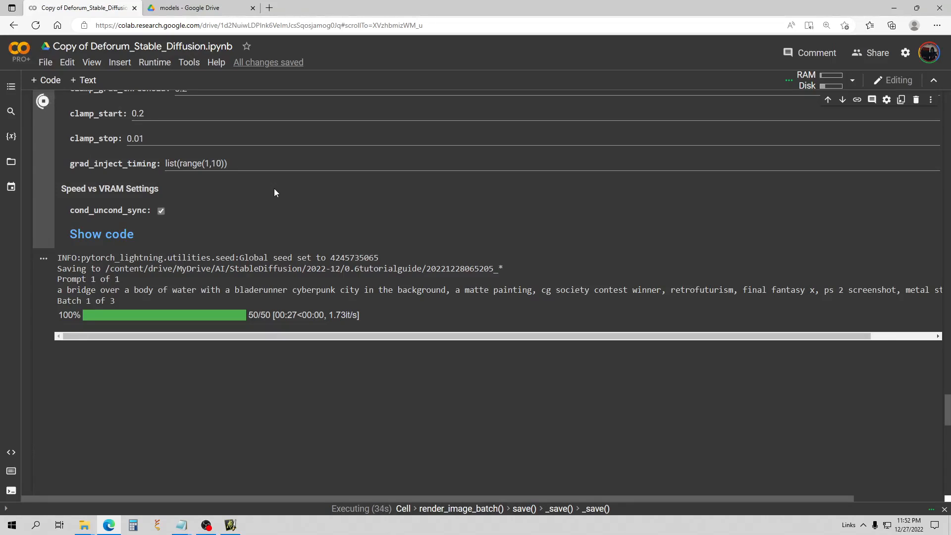
pyautogui.scroll(-2, 274, 188)
pyautogui.scroll(7, 276, 191)
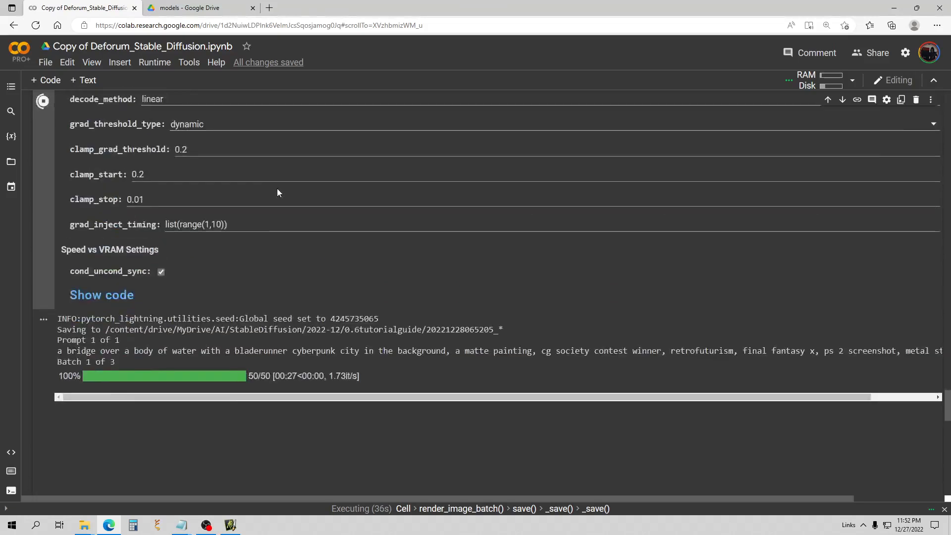
# Follow the output as batch 2 of 3 finishes its 50 steps.
pyautogui.scroll(-7, 278, 188)
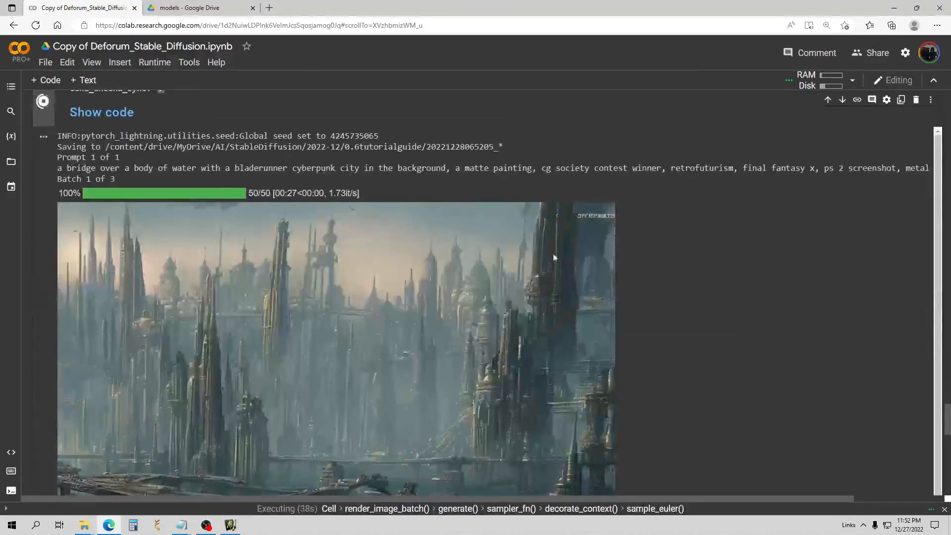
pyautogui.scroll(7, 946, 391)
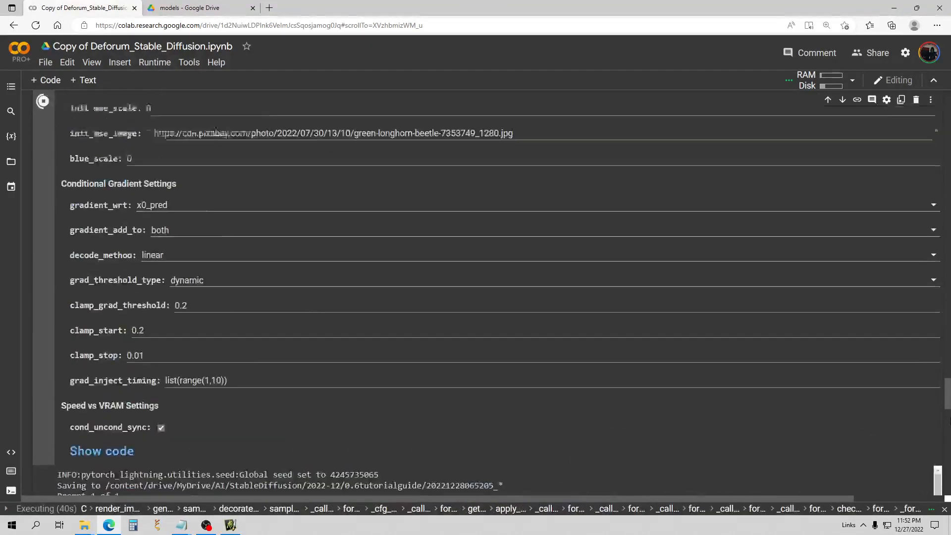
pyautogui.moveTo(946, 386); pyautogui.dragTo(950, 433)
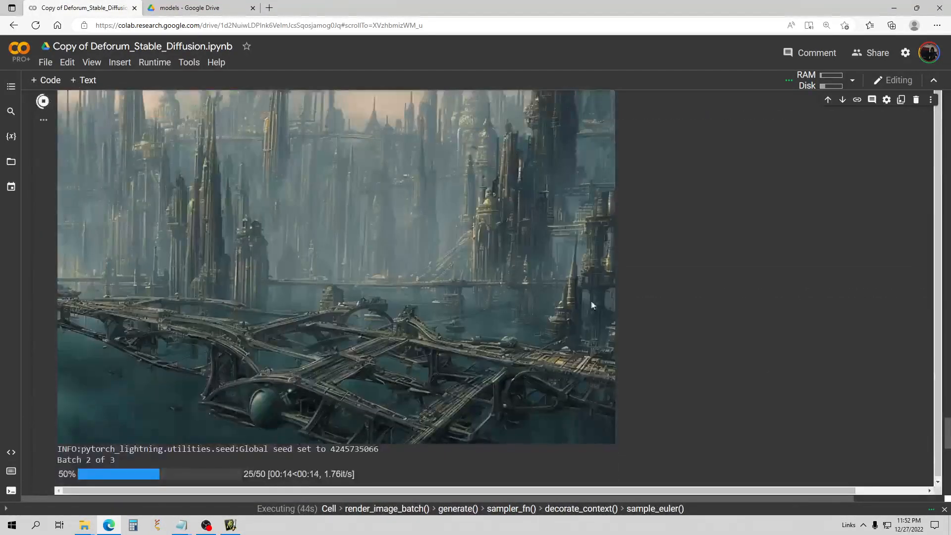
pyautogui.scroll(2, 582, 297)
pyautogui.scroll(-1, 575, 293)
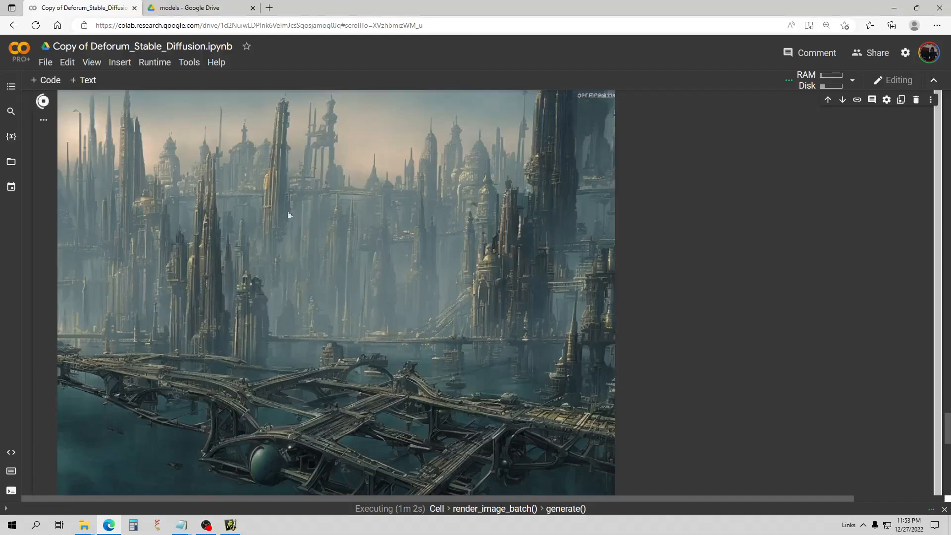
pyautogui.scroll(-2, 277, 248)
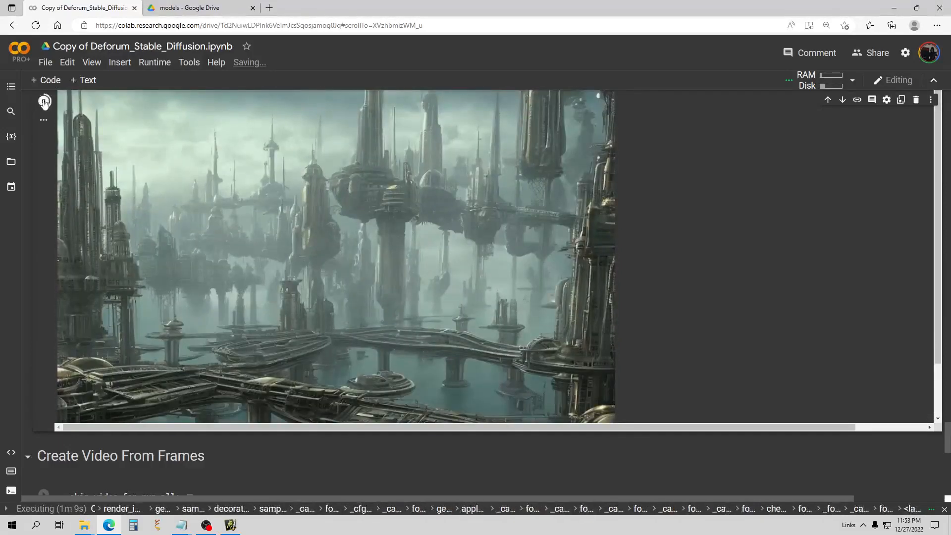
# Stop the euler run, check RAM/Disk usage in Resources, then close the panel.
pyautogui.click(44, 102)
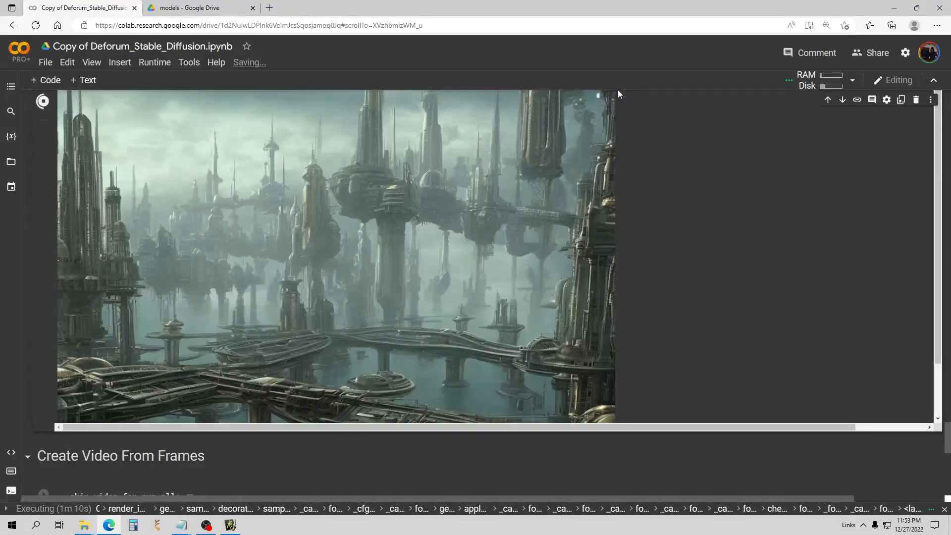
pyautogui.click(852, 80)
pyautogui.click(718, 176)
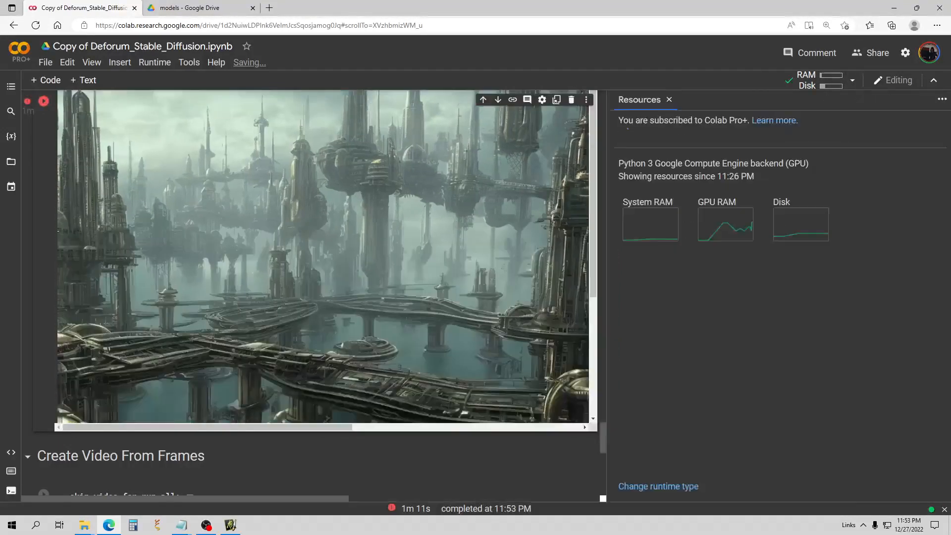
pyautogui.click(669, 100)
# Scroll back to the image and sampling settings and bring up the Untitled Notepad prompts file.
pyautogui.scroll(15, 513, 278)
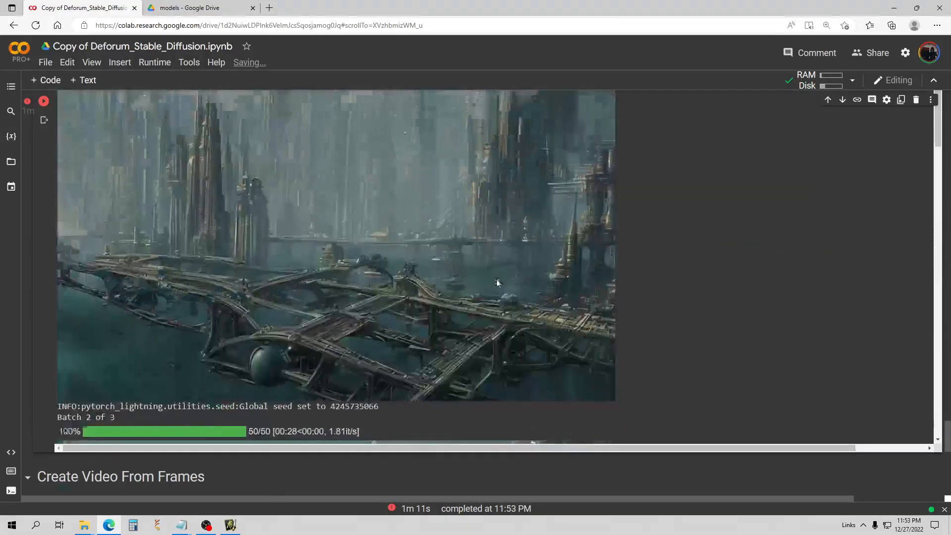
pyautogui.scroll(15, 209, 242)
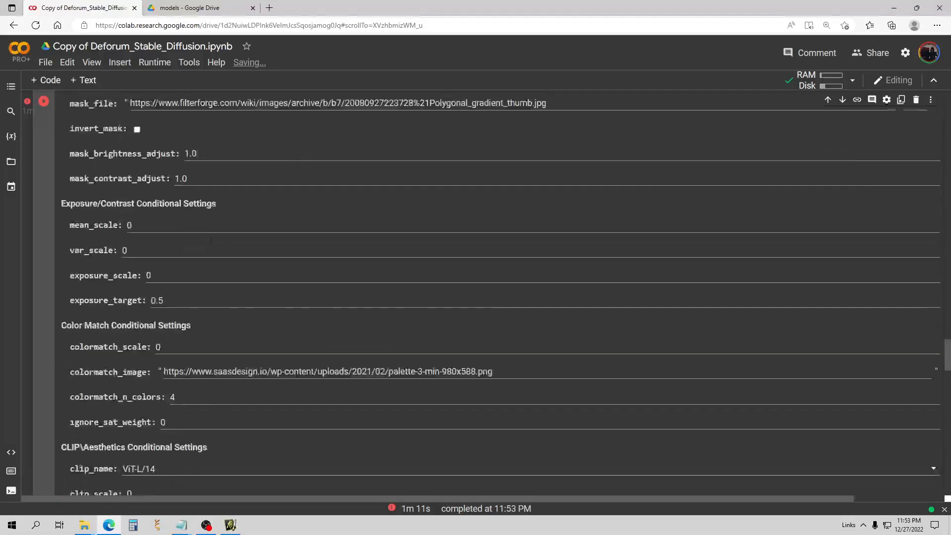
pyautogui.scroll(6, 211, 241)
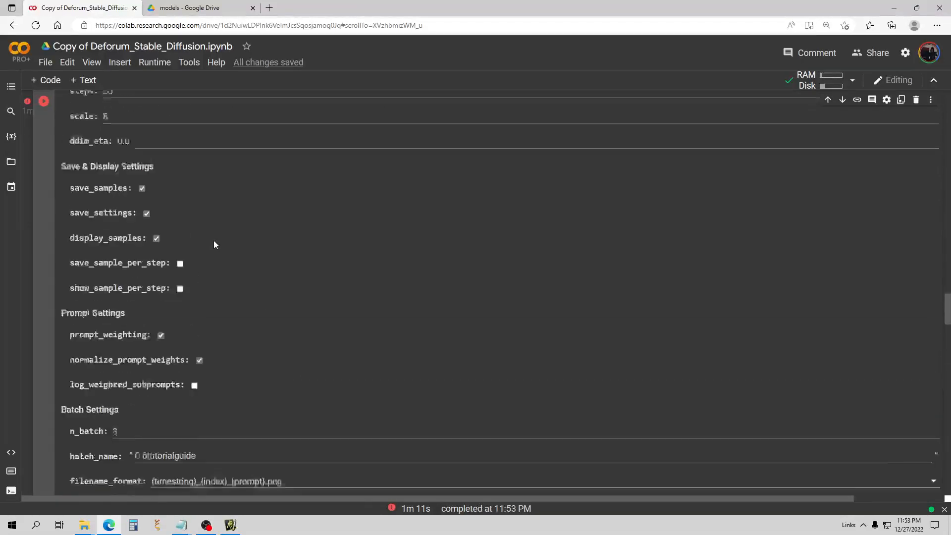
pyautogui.moveTo(187, 528)
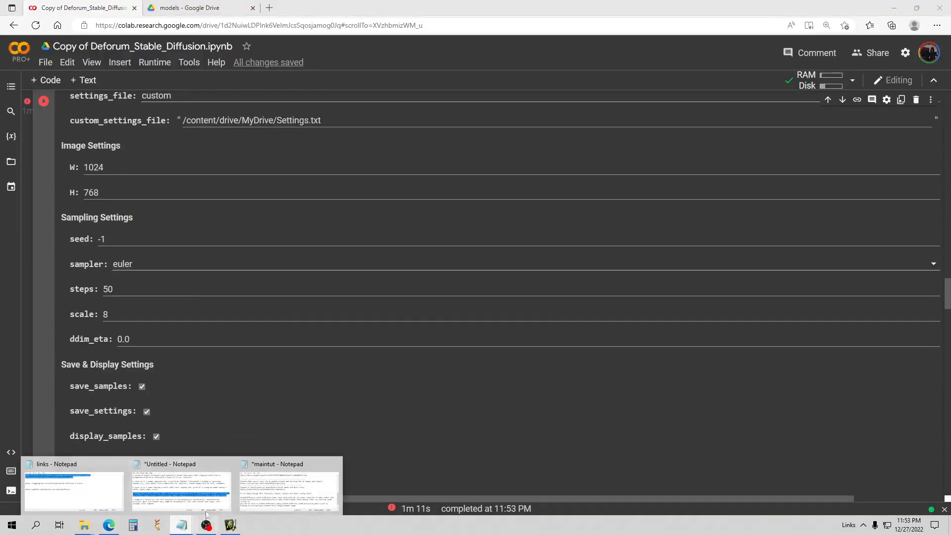
pyautogui.click(181, 488)
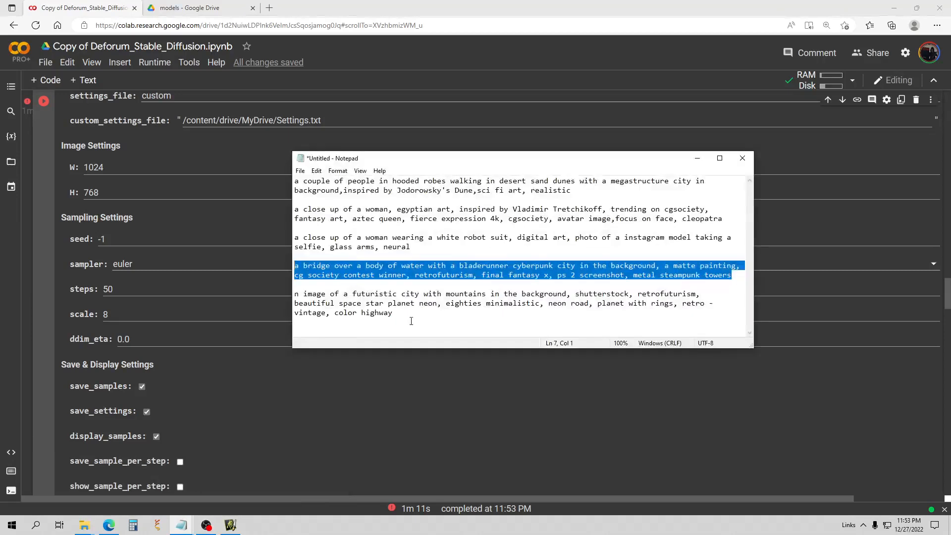
# Correct the last Notepad prompt so it begins 'an image of'.
pyautogui.click(401, 318)
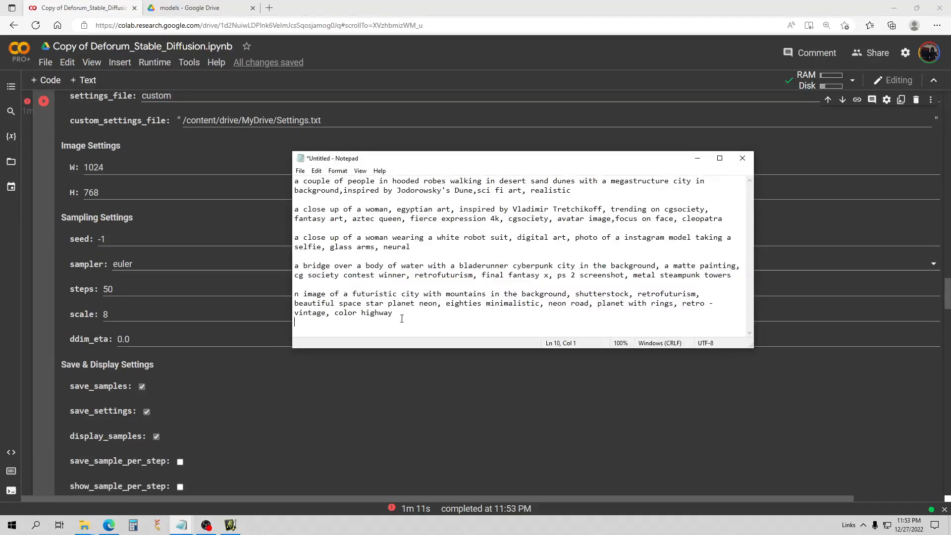
pyautogui.click(296, 297)
pyautogui.write('a')
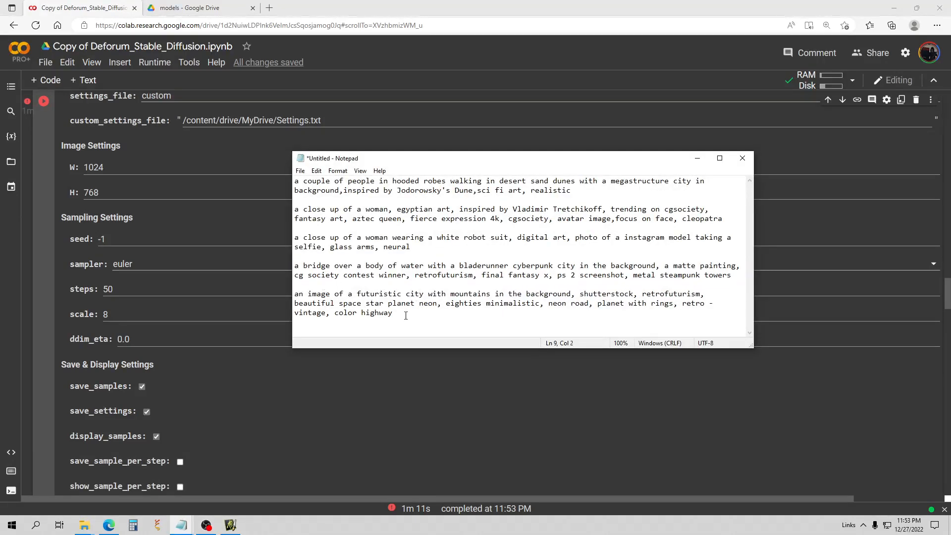
# Copy the whole futuristic city prompt and minimize Notepad.
pyautogui.moveTo(406, 315); pyautogui.dragTo(294, 294)
pyautogui.rightClick(351, 307)
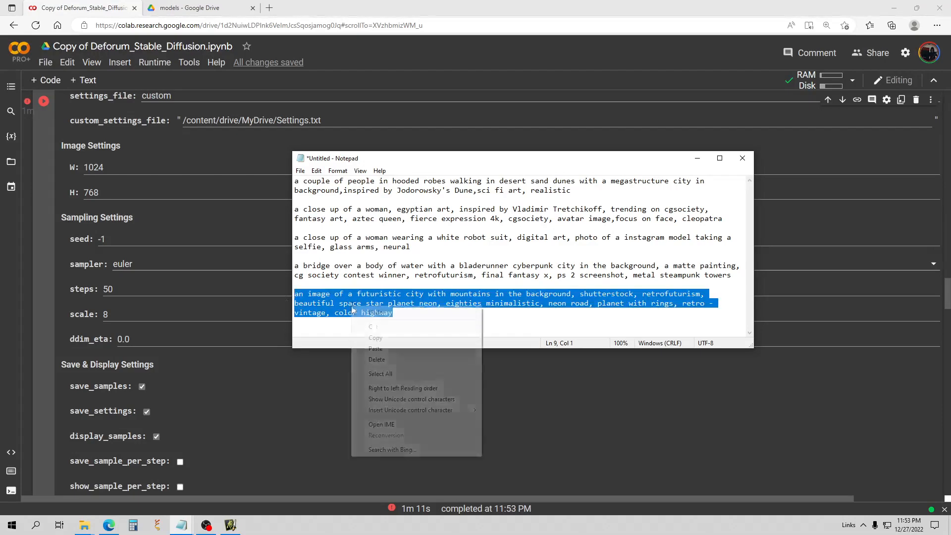
pyautogui.click(369, 341)
pyautogui.click(697, 158)
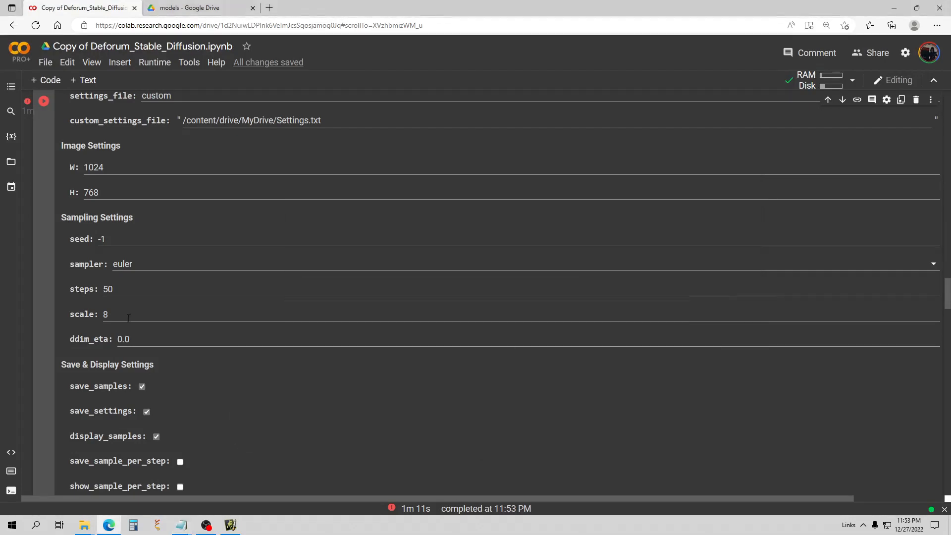
# Delete the cyberpunk bridge prompt text from the prompts list.
pyautogui.scroll(5, 697, 158)
pyautogui.scroll(3, 491, 277)
pyautogui.click(719, 302)
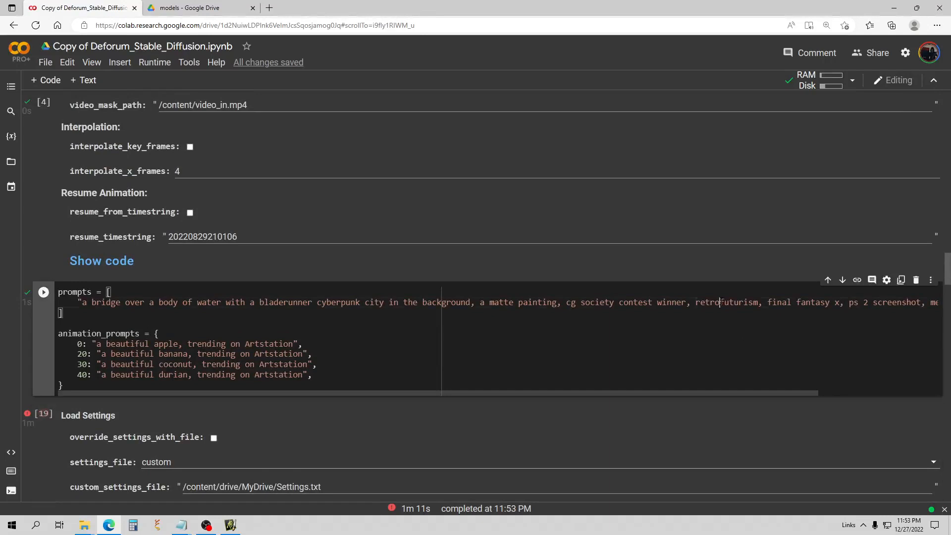
pyautogui.press('BackSpace')
pyautogui.press('BackSpace')
pyautogui.press('BackSpace')
pyautogui.press('BackSpace')
pyautogui.press('BackSpace')
pyautogui.press('BackSpace')
pyautogui.press('BackSpace')
pyautogui.press('BackSpace')
pyautogui.press('BackSpace')
pyautogui.press('BackSpace')
pyautogui.press('BackSpace')
pyautogui.press('BackSpace')
pyautogui.press('BackSpace')
pyautogui.press('BackSpace')
pyautogui.press('BackSpace')
pyautogui.press('BackSpace')
pyautogui.press('BackSpace')
pyautogui.press('BackSpace')
pyautogui.press('BackSpace')
pyautogui.press('BackSpace')
pyautogui.press('BackSpace')
pyautogui.press('BackSpace')
pyautogui.press('BackSpace')
pyautogui.press('BackSpace')
pyautogui.press('BackSpace')
pyautogui.press('BackSpace')
pyautogui.press('BackSpace')
pyautogui.press('BackSpace')
pyautogui.press('BackSpace')
pyautogui.press('BackSpace')
pyautogui.press('BackSpace')
pyautogui.press('BackSpace')
pyautogui.press('BackSpace')
pyautogui.press('BackSpace')
pyautogui.press('BackSpace')
pyautogui.press('BackSpace')
pyautogui.press('BackSpace')
pyautogui.press('BackSpace')
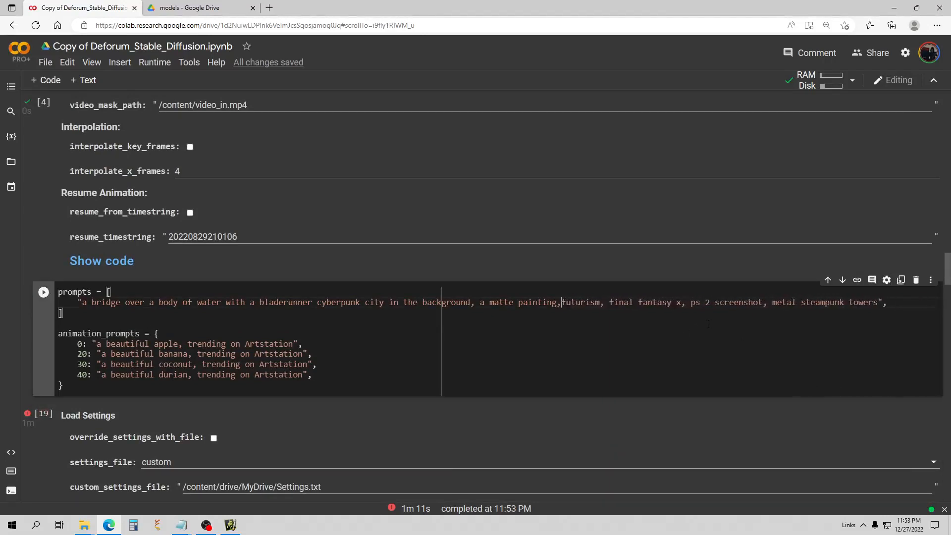
pyautogui.click(812, 302)
pyautogui.press('BackSpace')
pyautogui.press('BackSpace')
pyautogui.press('BackSpace')
pyautogui.press('BackSpace')
pyautogui.press('BackSpace')
pyautogui.press('BackSpace')
pyautogui.press('BackSpace')
pyautogui.press('BackSpace')
pyautogui.press('BackSpace')
pyautogui.press('BackSpace')
pyautogui.press('BackSpace')
pyautogui.press('BackSpace')
pyautogui.press('BackSpace')
pyautogui.press('BackSpace')
pyautogui.press('BackSpace')
pyautogui.press('BackSpace')
pyautogui.press('BackSpace')
pyautogui.press('BackSpace')
pyautogui.press('BackSpace')
pyautogui.press('BackSpace')
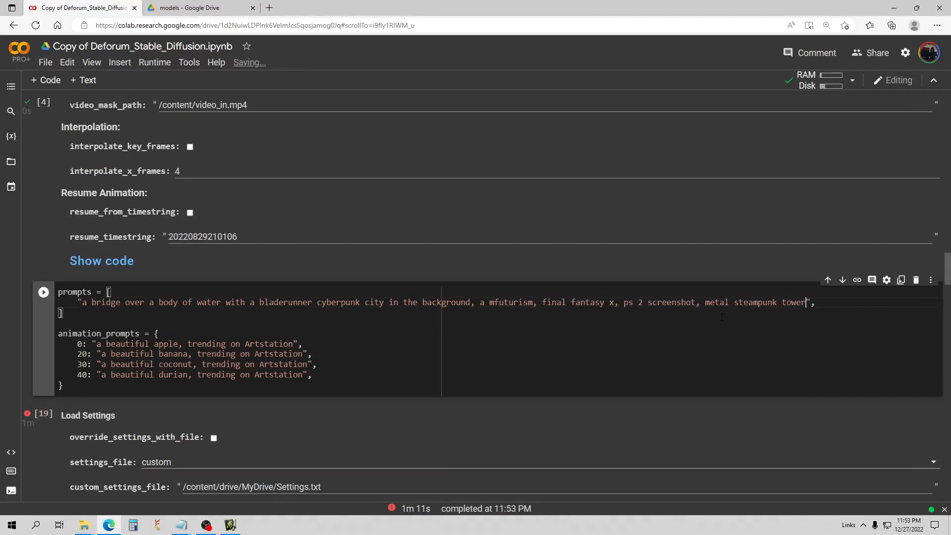
pyautogui.press('BackSpace')
pyautogui.press('BackSpace')
pyautogui.press('BackSpace')
pyautogui.press('BackSpace')
pyautogui.press('BackSpace')
pyautogui.press('BackSpace')
pyautogui.press('BackSpace')
pyautogui.press('BackSpace')
pyautogui.press('BackSpace')
pyautogui.press('BackSpace')
pyautogui.press('BackSpace')
pyautogui.press('BackSpace')
pyautogui.press('BackSpace')
pyautogui.press('BackSpace')
pyautogui.press('BackSpace')
pyautogui.press('BackSpace')
pyautogui.press('BackSpace')
pyautogui.press('BackSpace')
pyautogui.press('BackSpace')
pyautogui.press('BackSpace')
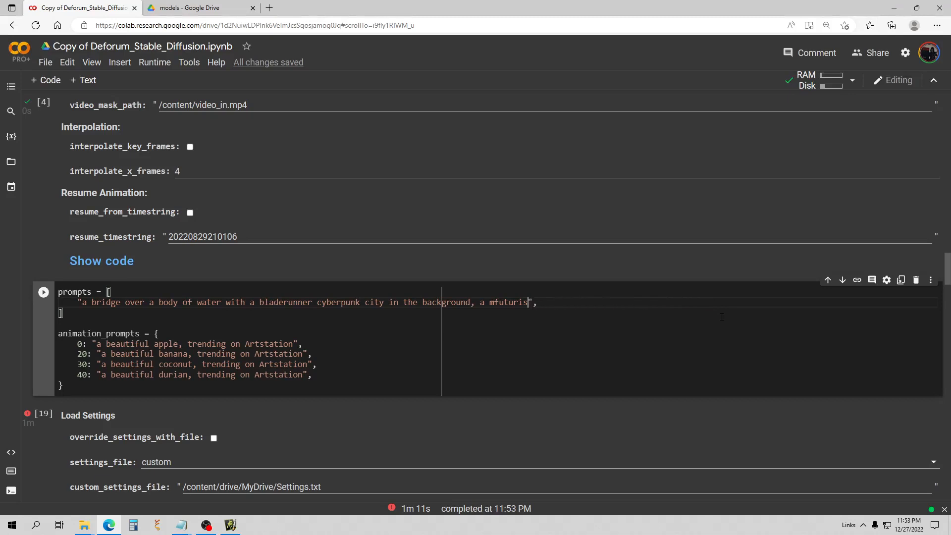
pyautogui.press('BackSpace')
pyautogui.press('BackSpace')
pyautogui.press('BackSpace')
pyautogui.press('BackSpace')
pyautogui.press('BackSpace')
pyautogui.press('BackSpace')
pyautogui.press('BackSpace')
pyautogui.press('BackSpace')
pyautogui.press('BackSpace')
pyautogui.press('BackSpace')
pyautogui.press('BackSpace')
pyautogui.press('BackSpace')
pyautogui.press('BackSpace')
pyautogui.press('BackSpace')
pyautogui.press('BackSpace')
pyautogui.press('BackSpace')
pyautogui.press('BackSpace')
pyautogui.press('BackSpace')
pyautogui.press('BackSpace')
pyautogui.press('BackSpace')
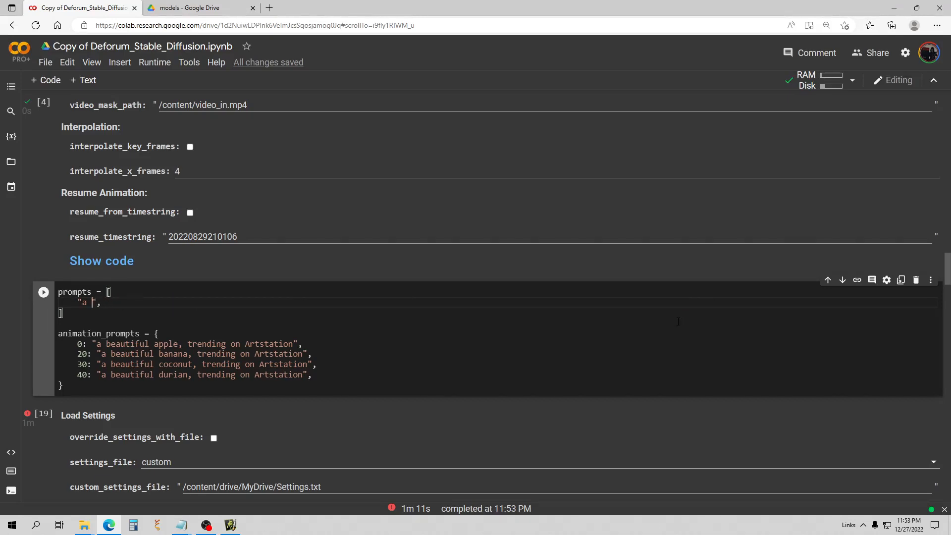
# Paste the futuristic city with mountains prompt in its place and run the prompts cell.
pyautogui.hotkey('ctrl', 'v')
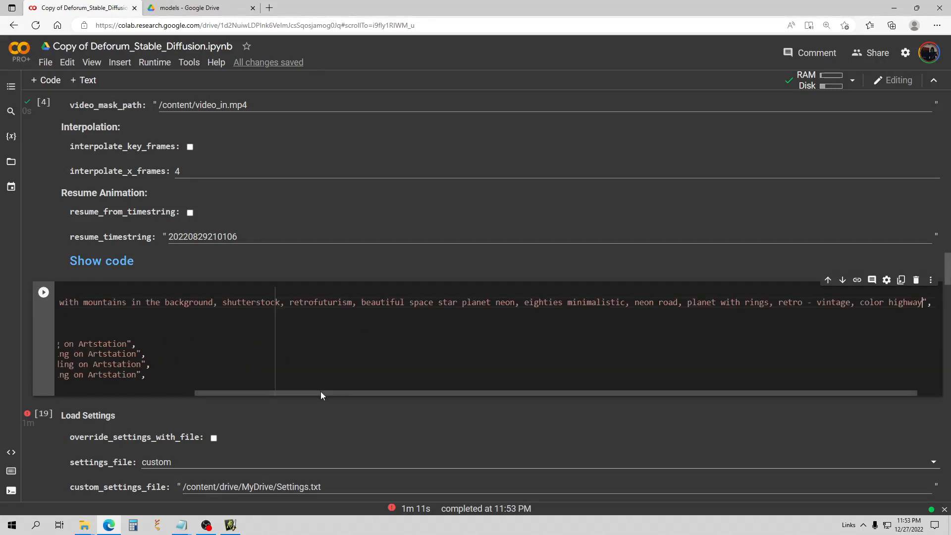
pyautogui.moveTo(320, 391); pyautogui.dragTo(183, 391)
pyautogui.click(44, 293)
pyautogui.scroll(-6, 99, 308)
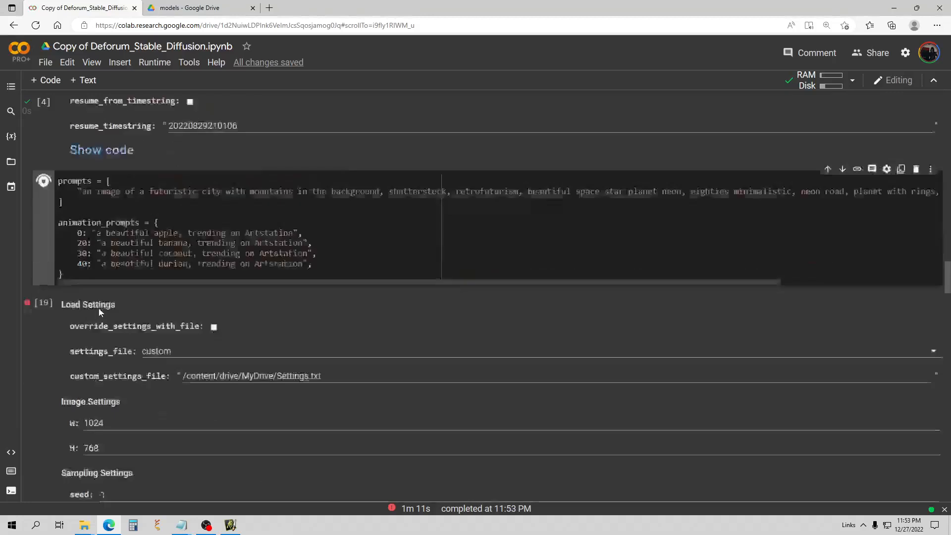
# Set width and height to 512 by 512 and run the settings cell.
pyautogui.moveTo(112, 228); pyautogui.dragTo(39, 231)
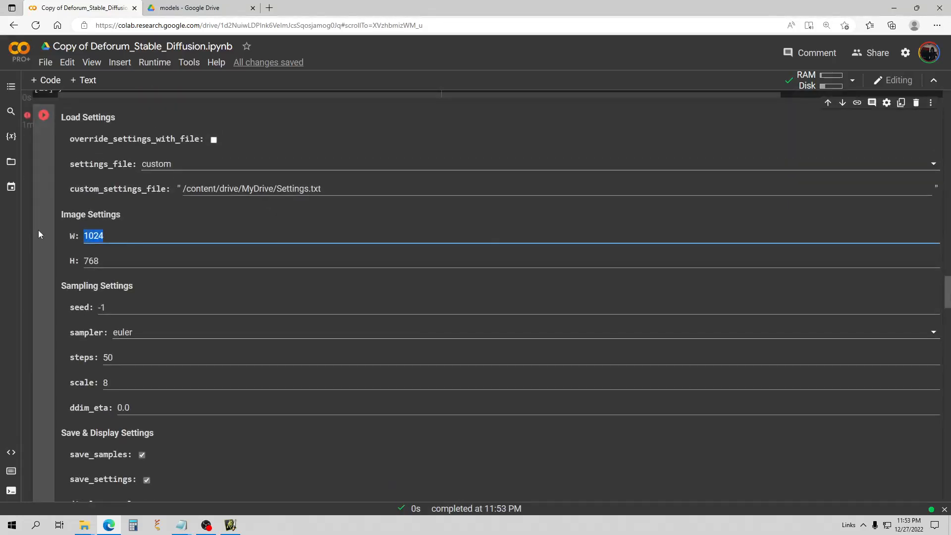
pyautogui.write('768')
pyautogui.moveTo(102, 261); pyautogui.dragTo(56, 258)
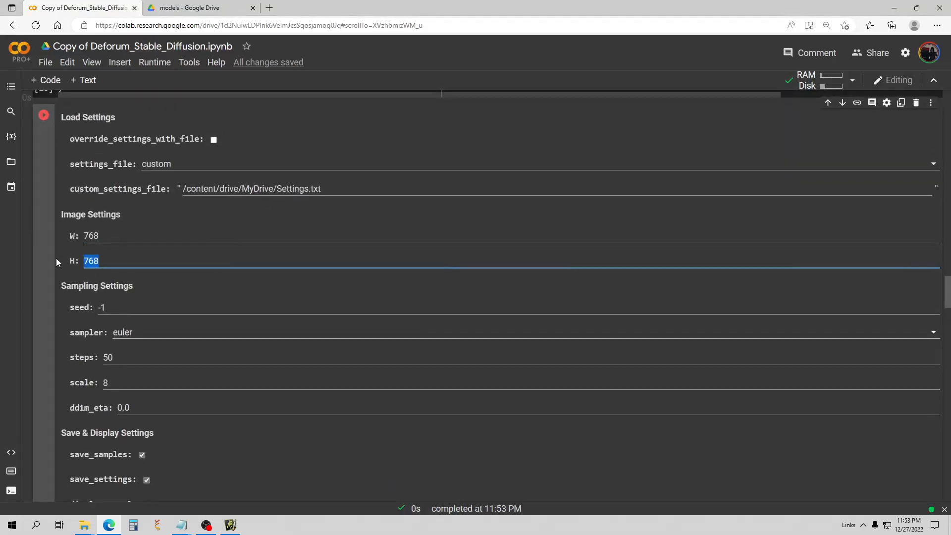
pyautogui.moveTo(111, 239); pyautogui.dragTo(53, 239)
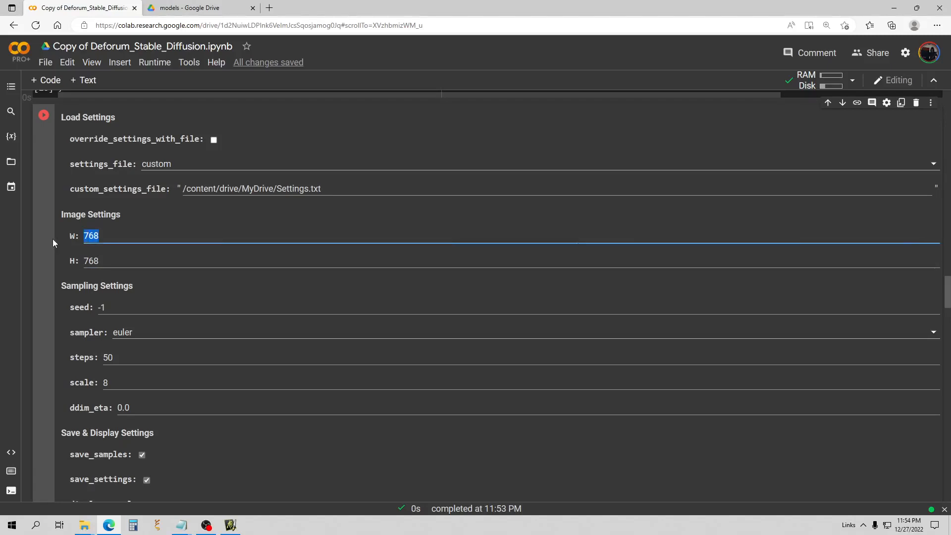
pyautogui.write('512')
pyautogui.moveTo(104, 261); pyautogui.dragTo(52, 258)
pyautogui.write('512')
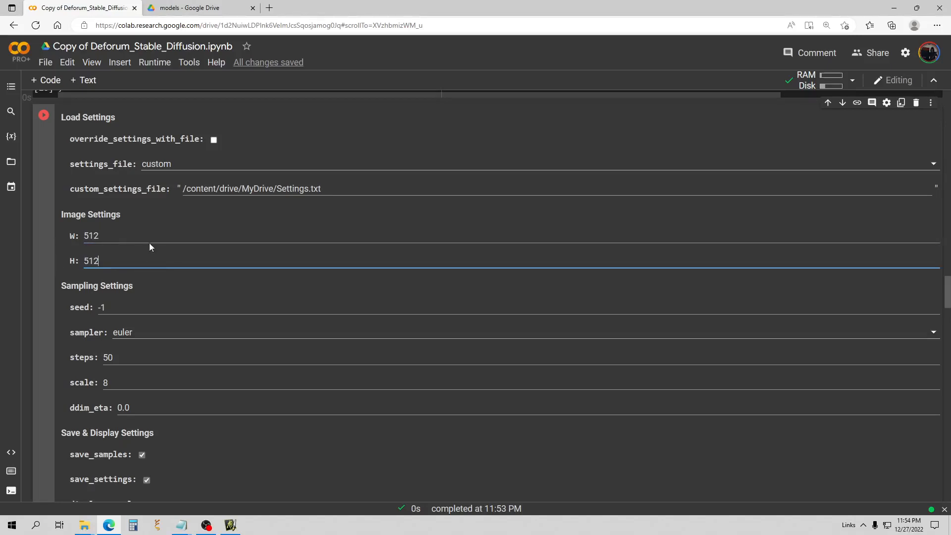
pyautogui.click(43, 116)
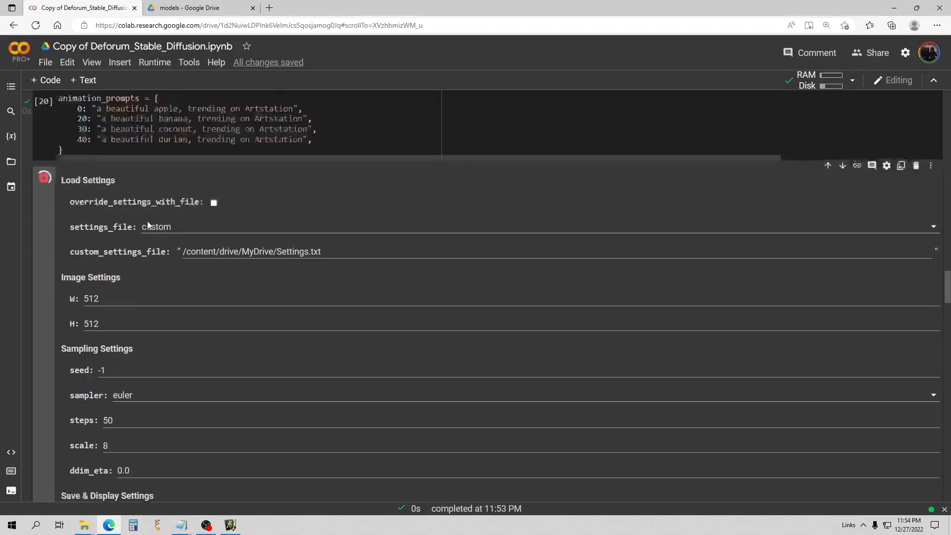
pyautogui.scroll(-3, 161, 235)
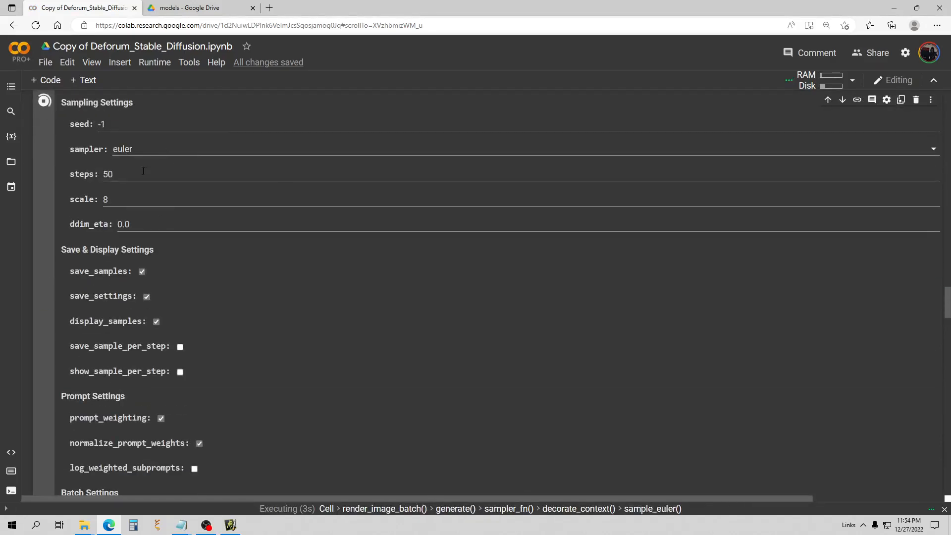
# Lower sampling steps from 50 to 40 and rerun generation with euler.
pyautogui.click(115, 175)
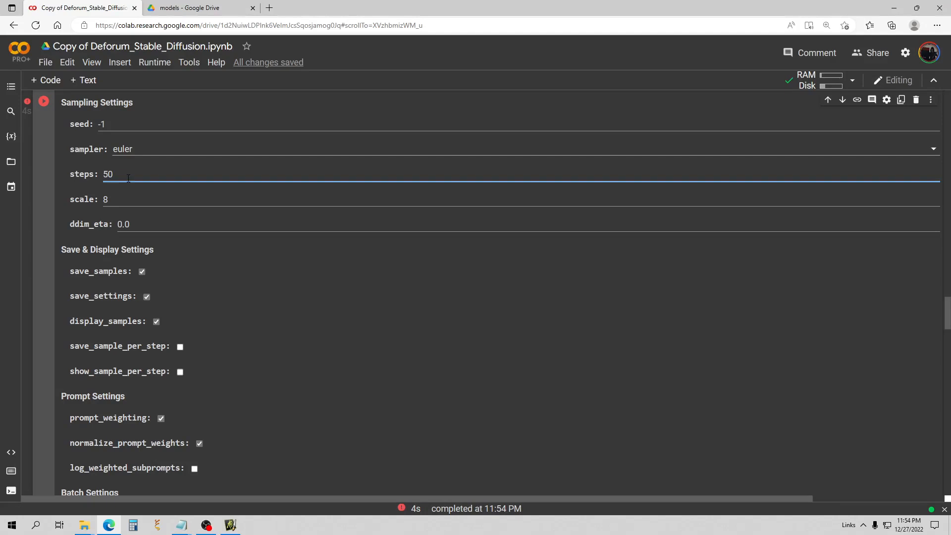
pyautogui.moveTo(127, 177); pyautogui.dragTo(63, 172)
pyautogui.write('40')
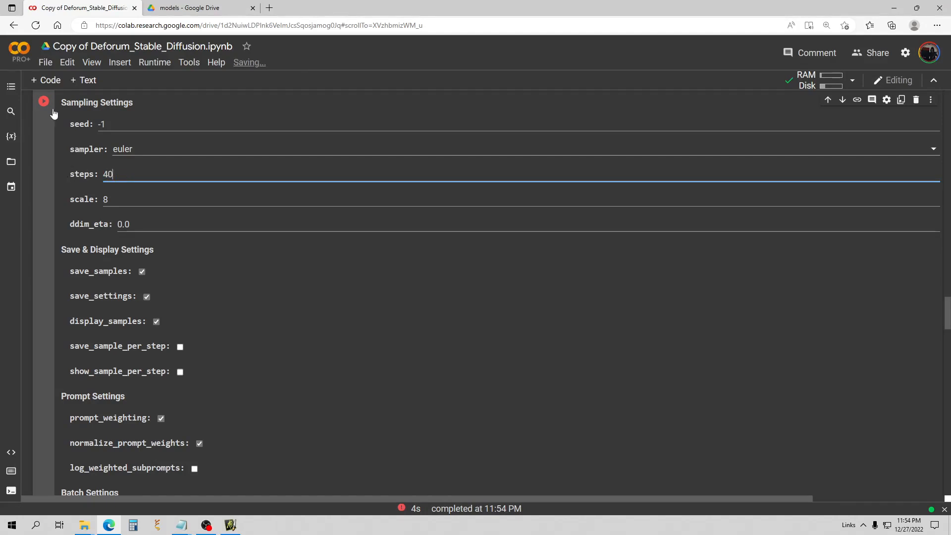
pyautogui.click(45, 102)
pyautogui.click(46, 102)
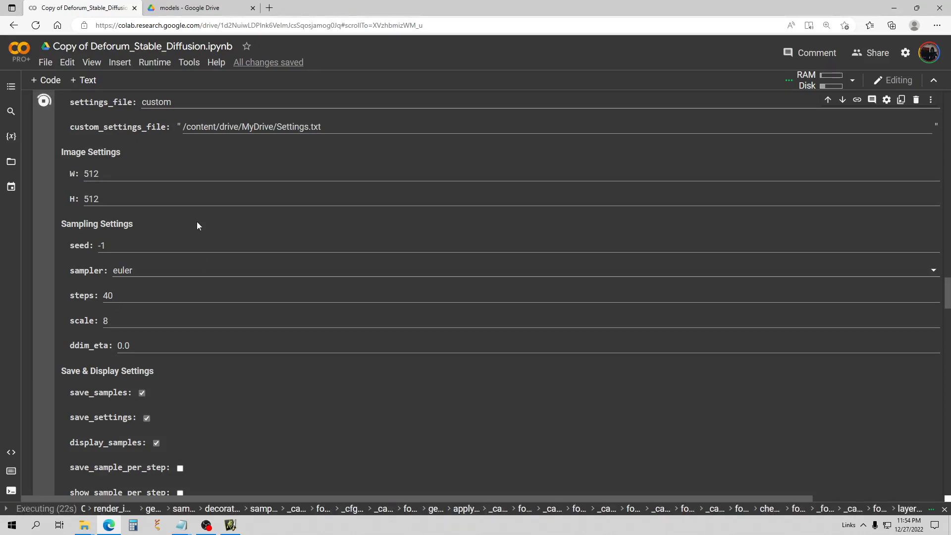
# Review the euler output, then set the sampler to dpmpp_2s_a.
pyautogui.scroll(-6, 198, 223)
pyautogui.scroll(-20, 216, 237)
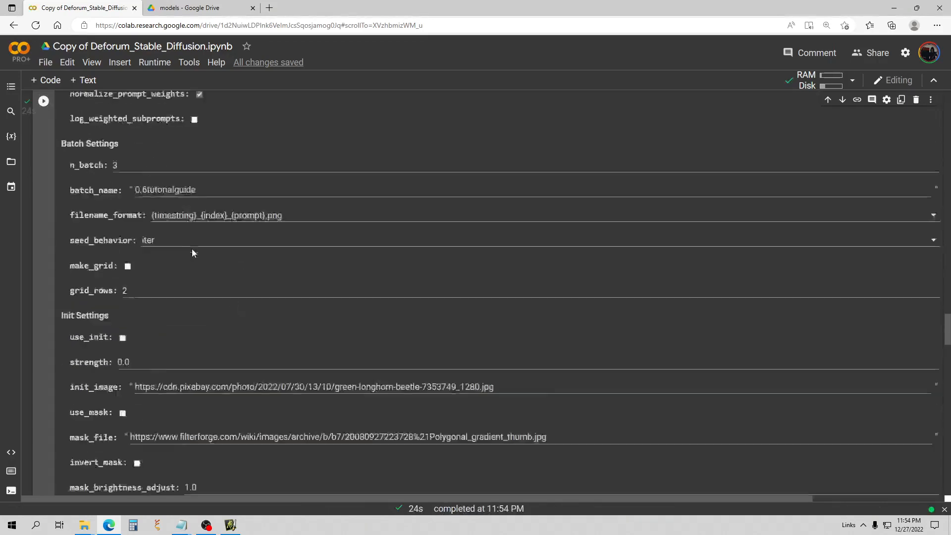
pyautogui.scroll(-4, 207, 216)
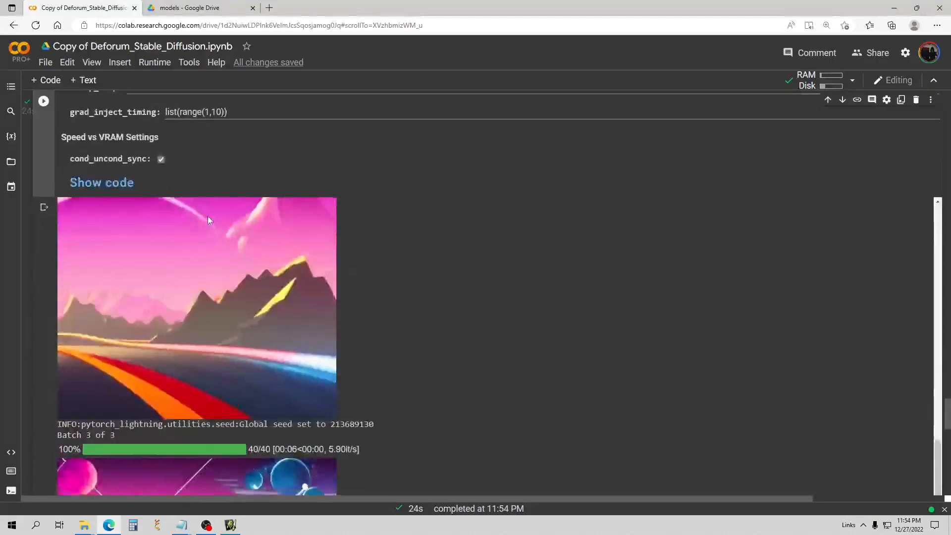
pyautogui.scroll(-15, 406, 229)
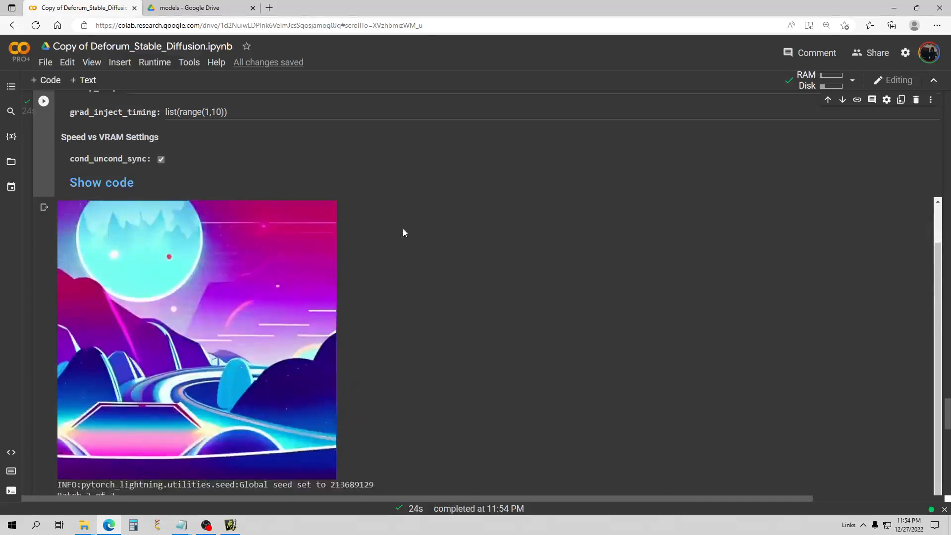
pyautogui.scroll(-8, 422, 246)
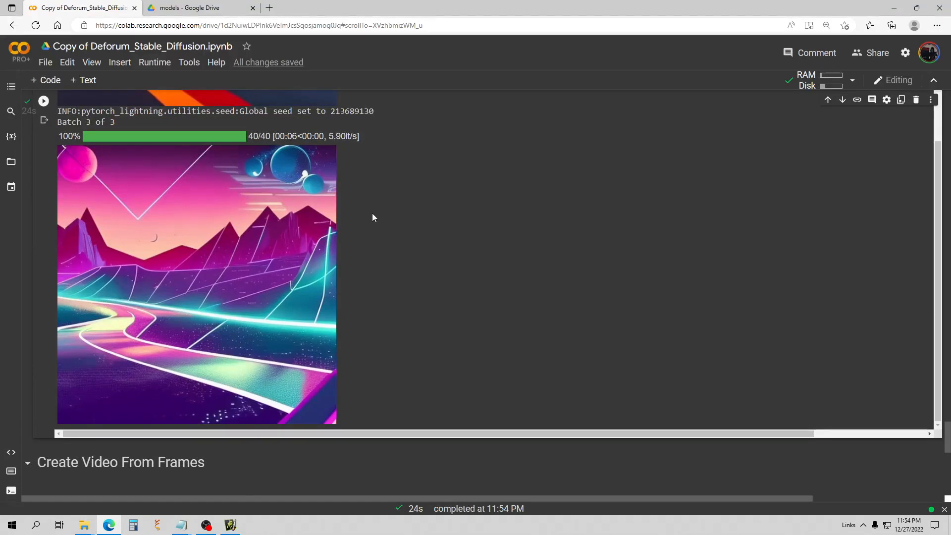
pyautogui.scroll(10, 372, 217)
pyautogui.scroll(15, 253, 195)
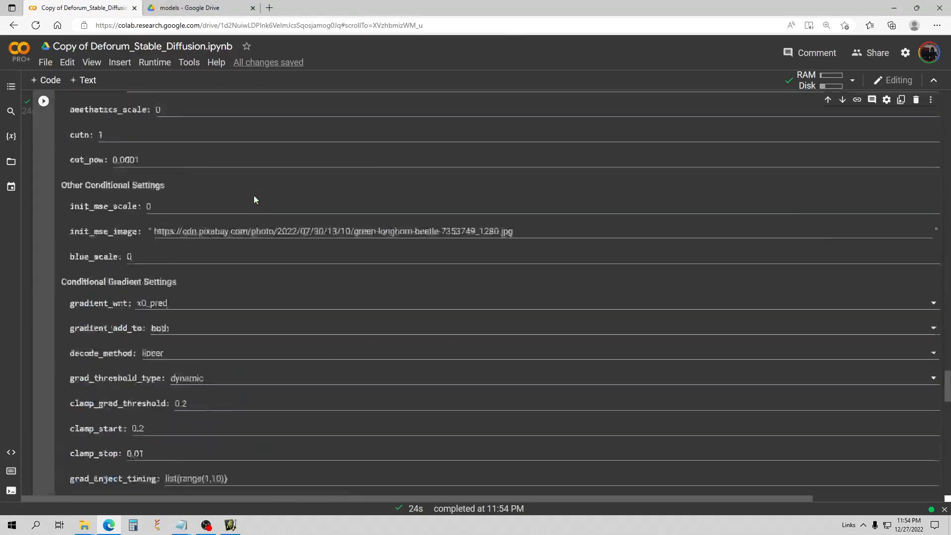
pyautogui.scroll(10, 212, 220)
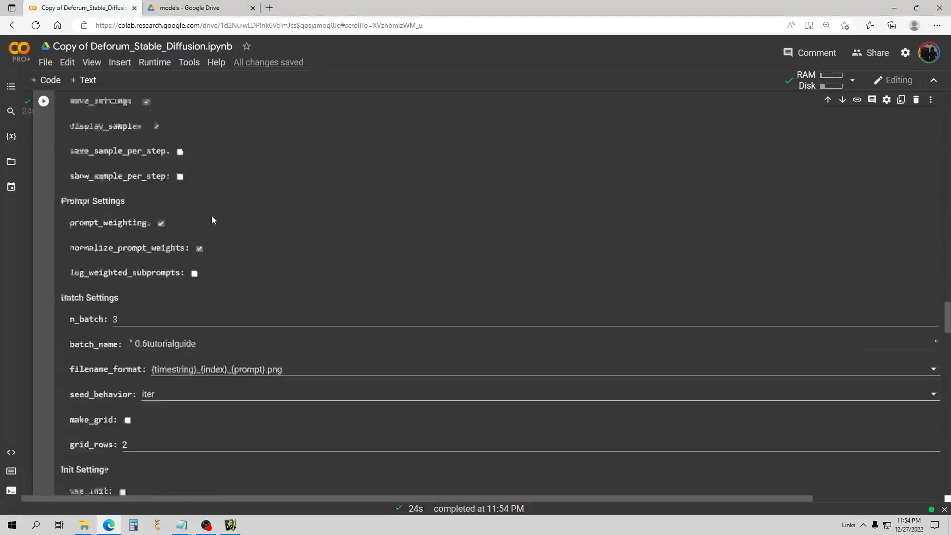
pyautogui.click(176, 270)
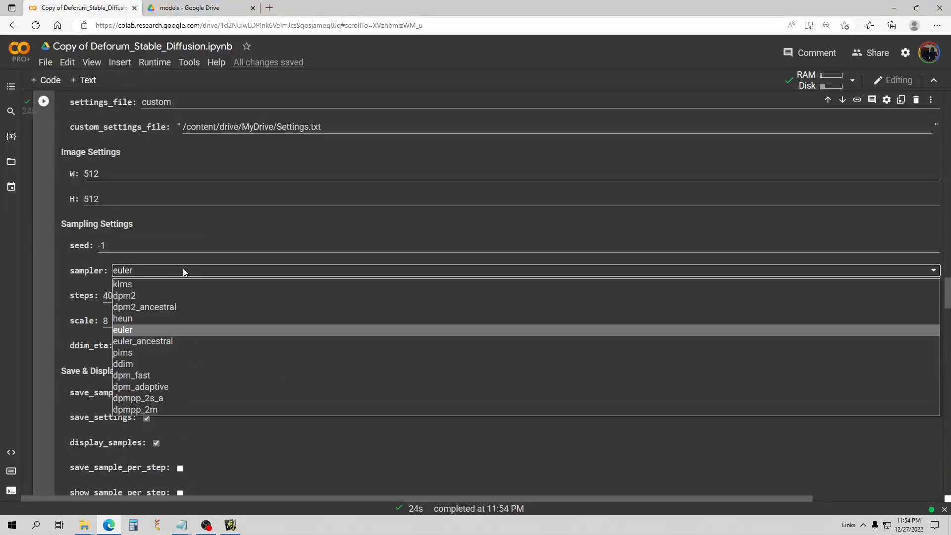
pyautogui.click(184, 394)
# Start a new futuristic city run with dpmpp_2s_a, reaching 8 of 40 steps in batch 1.
pyautogui.click(44, 101)
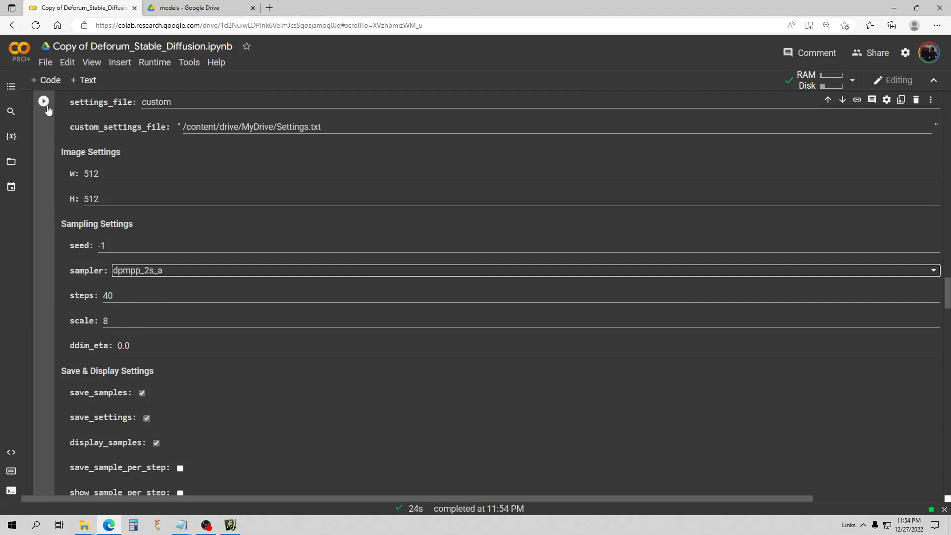
pyautogui.scroll(-5, 245, 220)
pyautogui.scroll(-20, 245, 223)
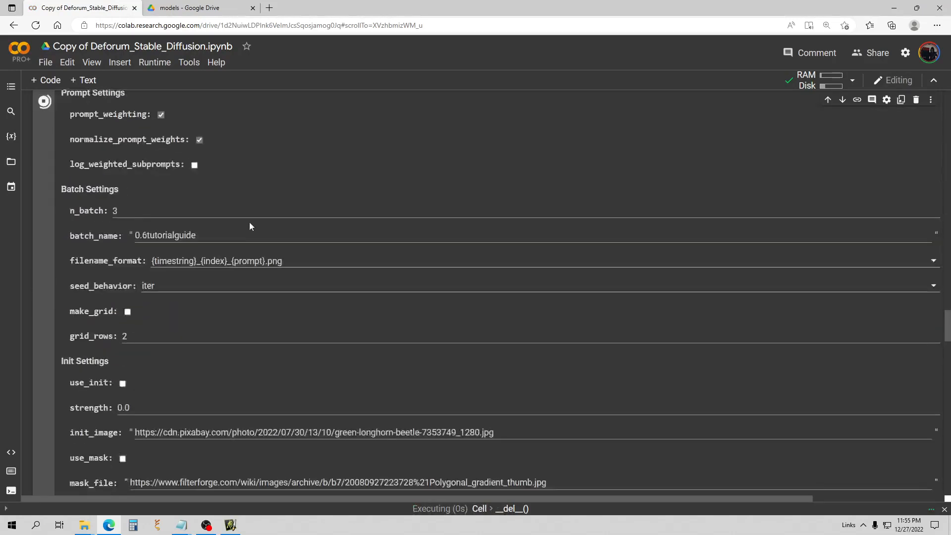
pyautogui.scroll(-4, 265, 221)
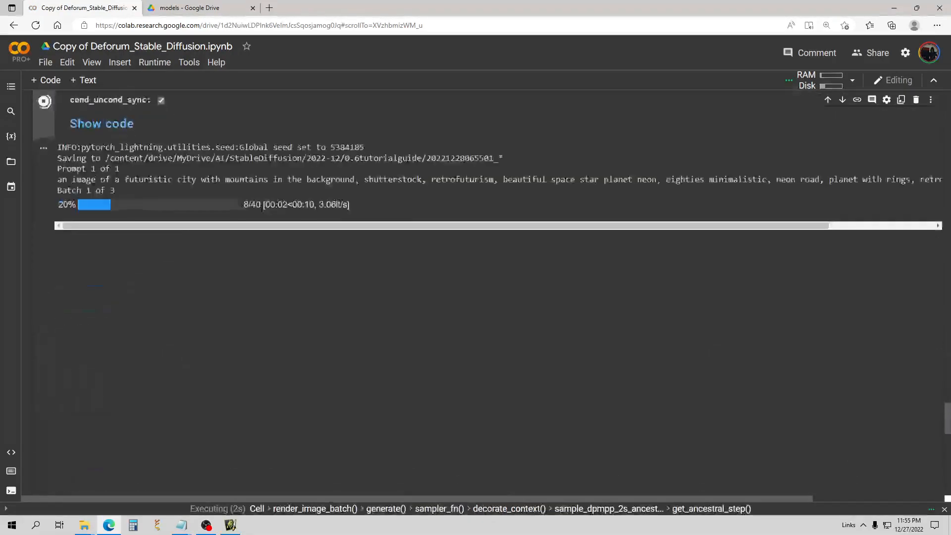
# Follow all three 40-step dpmpp_2s_a neon road batches until the run completes in 43s.
pyautogui.scroll(3, 263, 209)
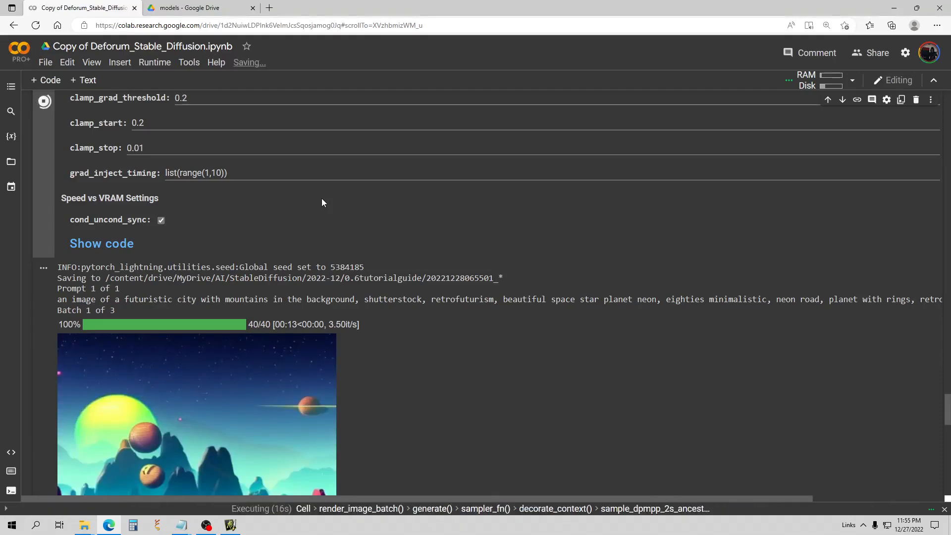
pyautogui.scroll(-3, 322, 201)
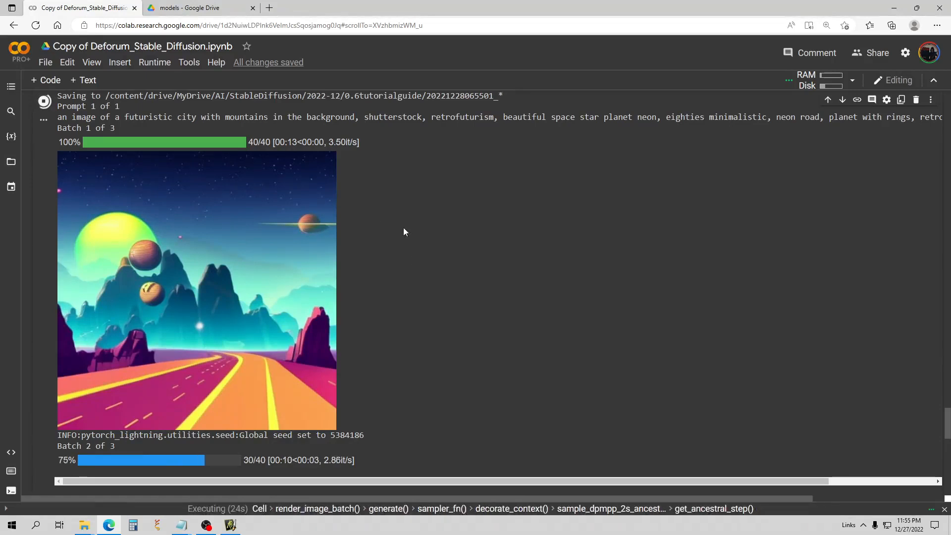
pyautogui.scroll(-2, 393, 206)
pyautogui.scroll(1, 394, 206)
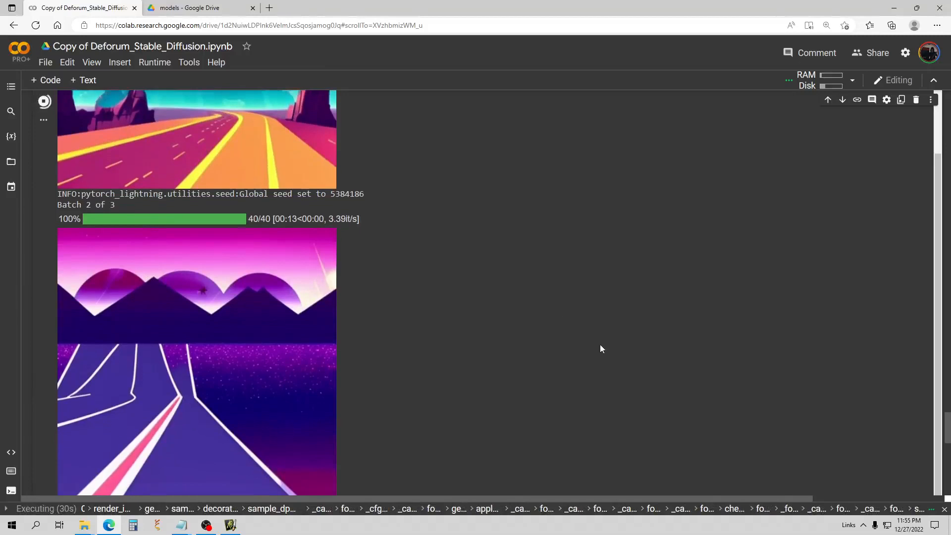
pyautogui.scroll(3, 276, 297)
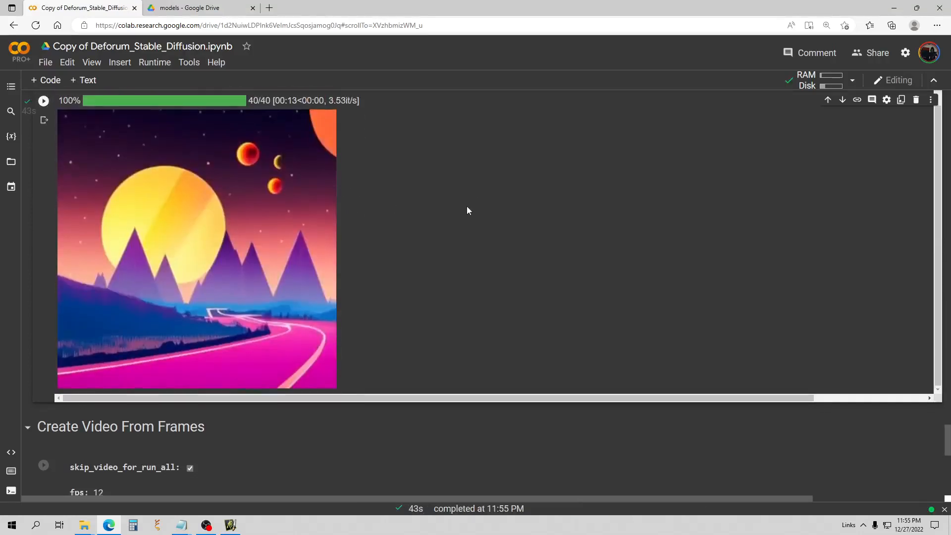
pyautogui.scroll(-1, 219, 211)
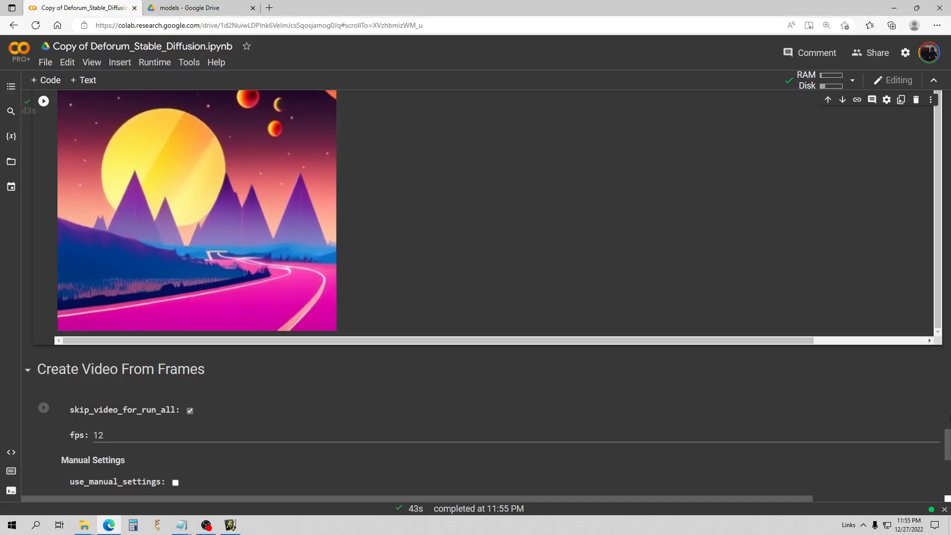
# Change the image width from 512 to 768 and rerun the cell to render with dpmpp_2s_a.
pyautogui.moveTo(950, 437); pyautogui.dragTo(950, 283)
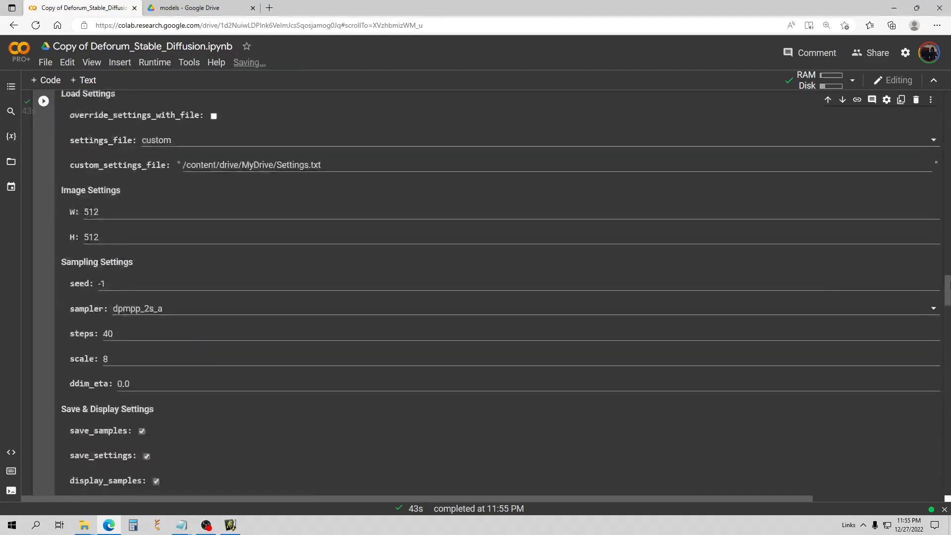
pyautogui.doubleClick(100, 211)
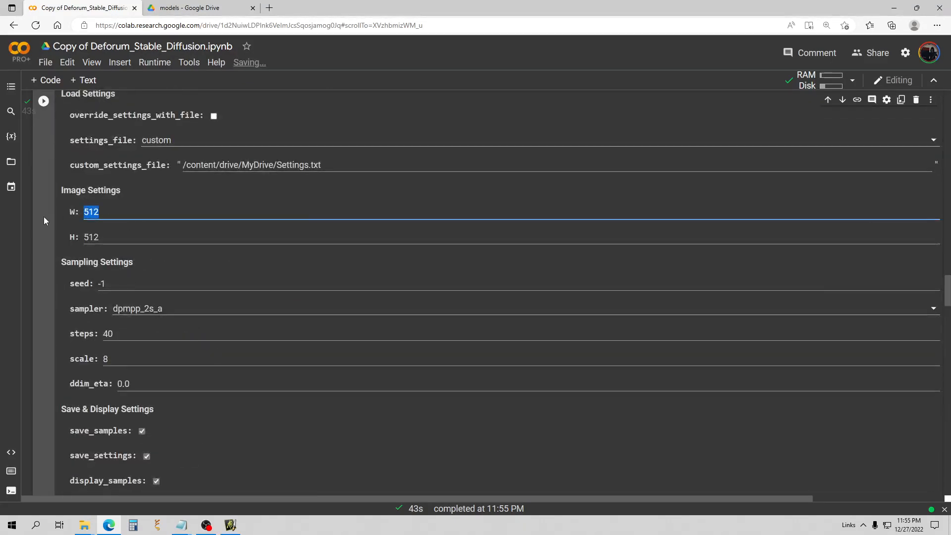
pyautogui.write('768')
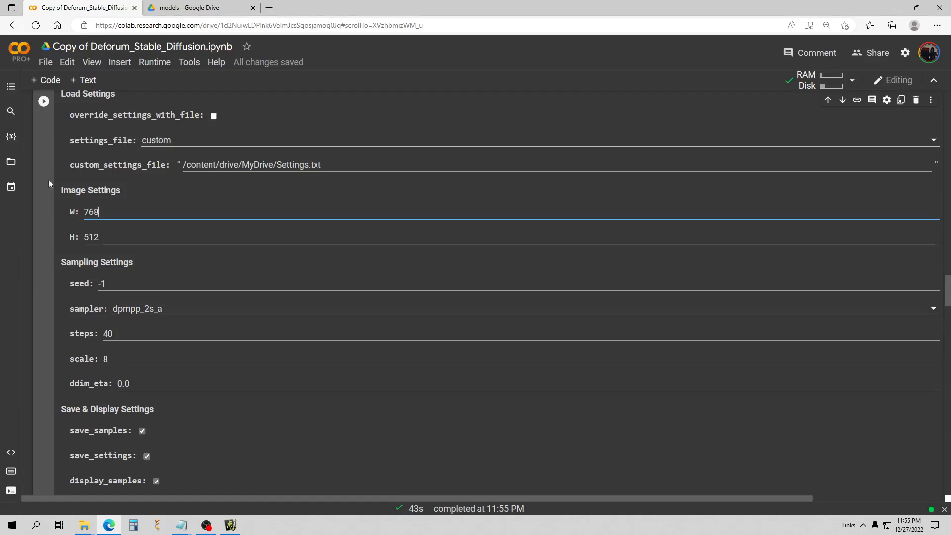
pyautogui.click(44, 101)
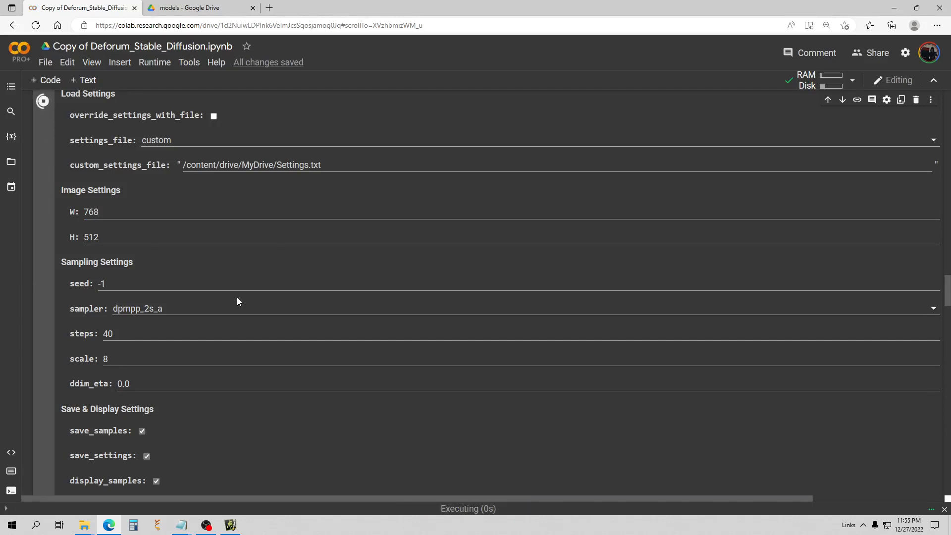
pyautogui.scroll(-1, 237, 297)
pyautogui.scroll(-10, 237, 302)
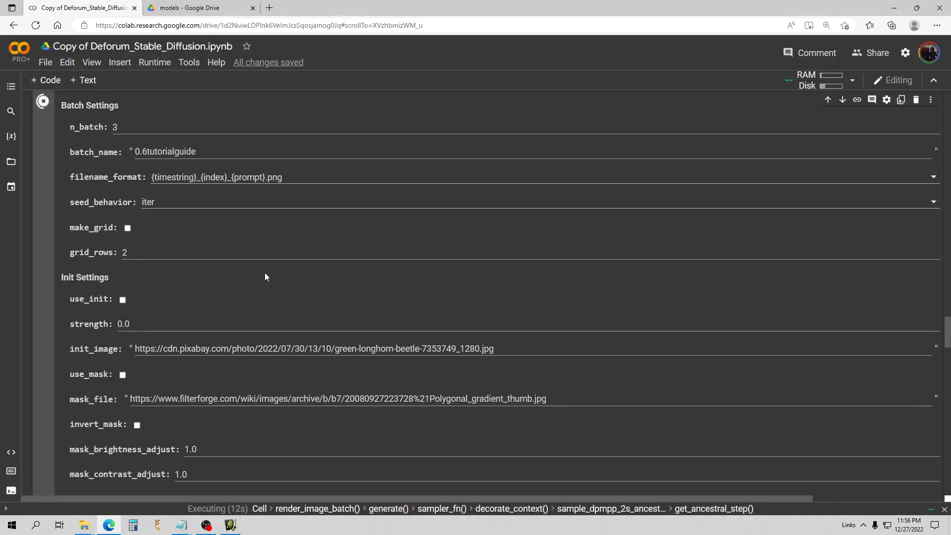
pyautogui.scroll(-3, 272, 270)
pyautogui.scroll(-15, 257, 258)
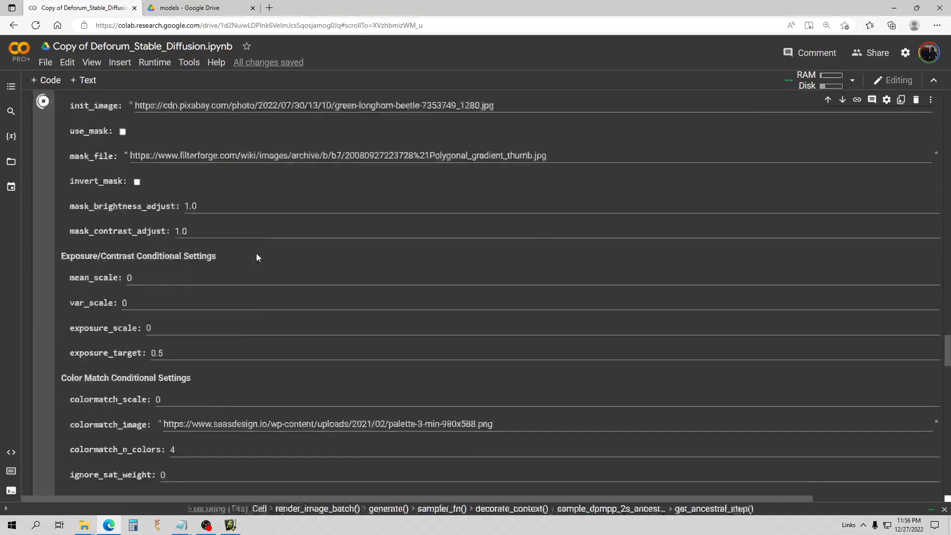
pyautogui.scroll(-4, 263, 237)
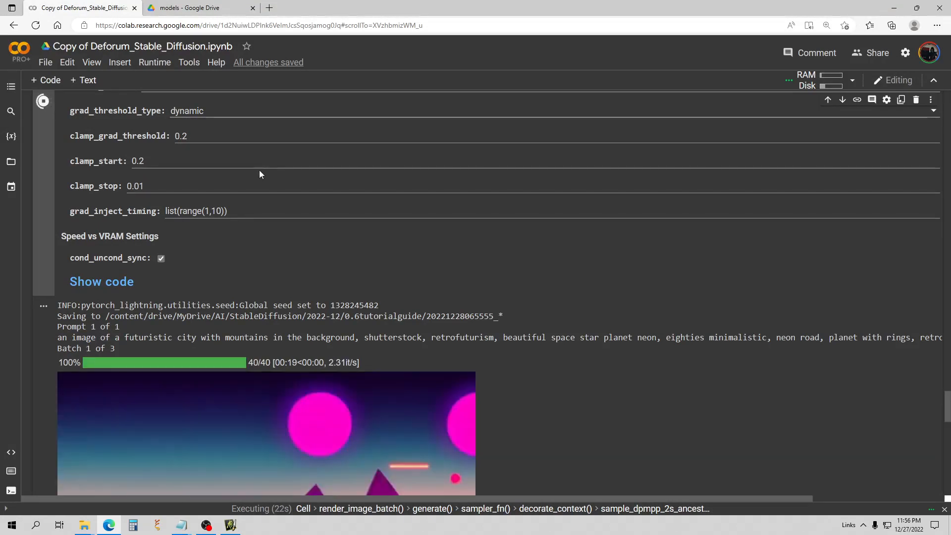
pyautogui.scroll(-5, 464, 228)
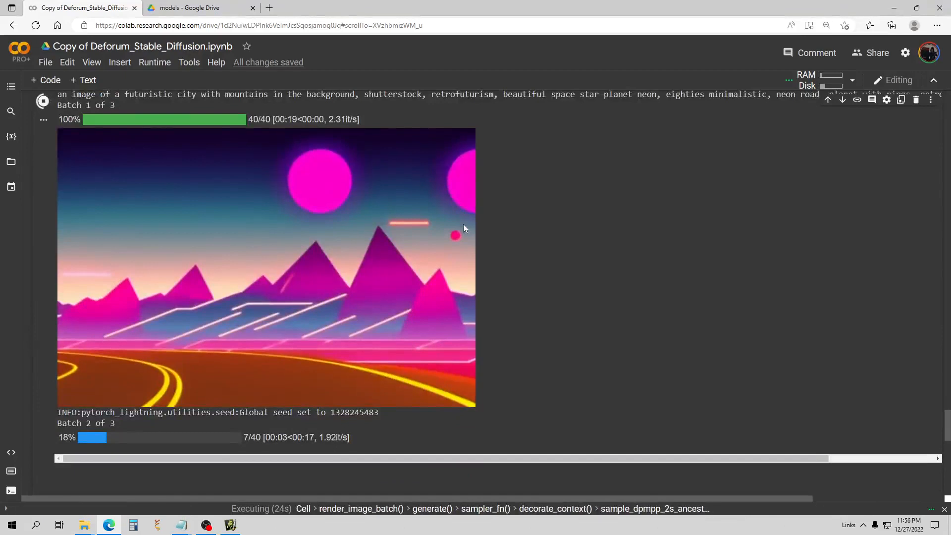
pyautogui.moveTo(946, 426); pyautogui.dragTo(946, 129)
pyautogui.scroll(2, 364, 219)
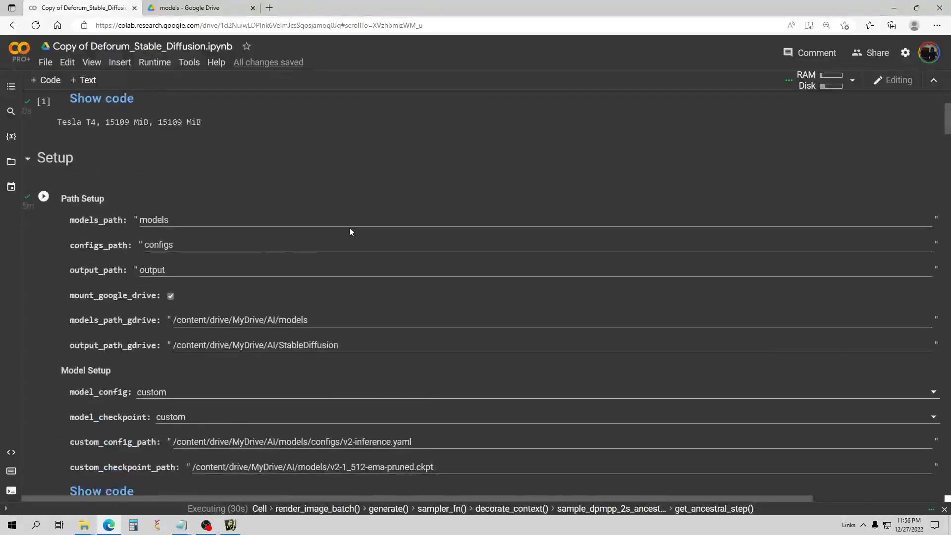
# Keep model_checkpoint set to custom and scroll down to the first rendered neon road images.
pyautogui.scroll(-2, 349, 228)
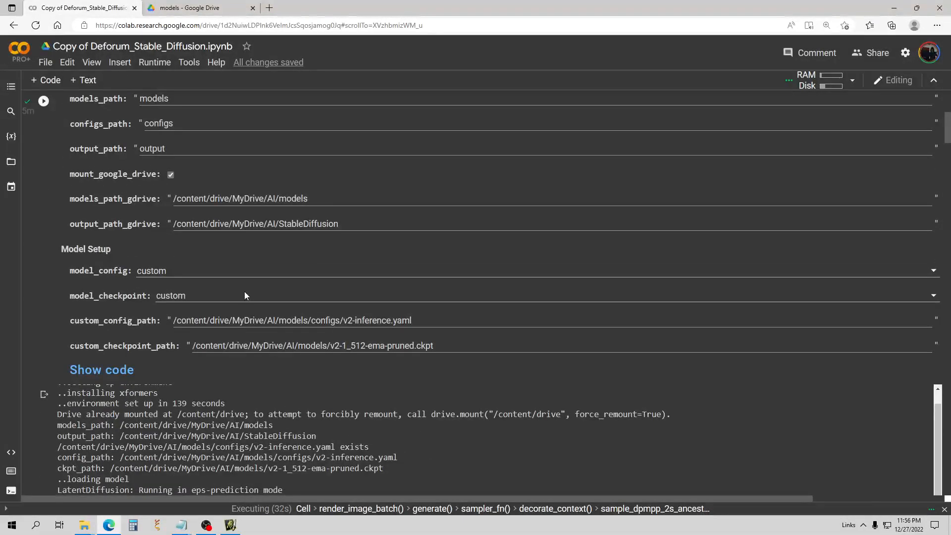
pyautogui.click(344, 299)
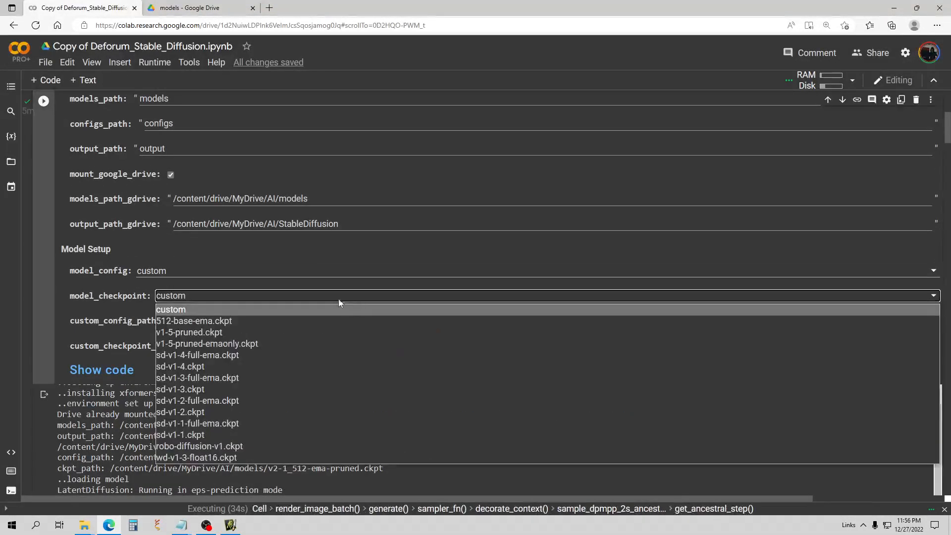
pyautogui.click(198, 308)
pyautogui.scroll(-2, 314, 236)
pyautogui.scroll(-10, 341, 219)
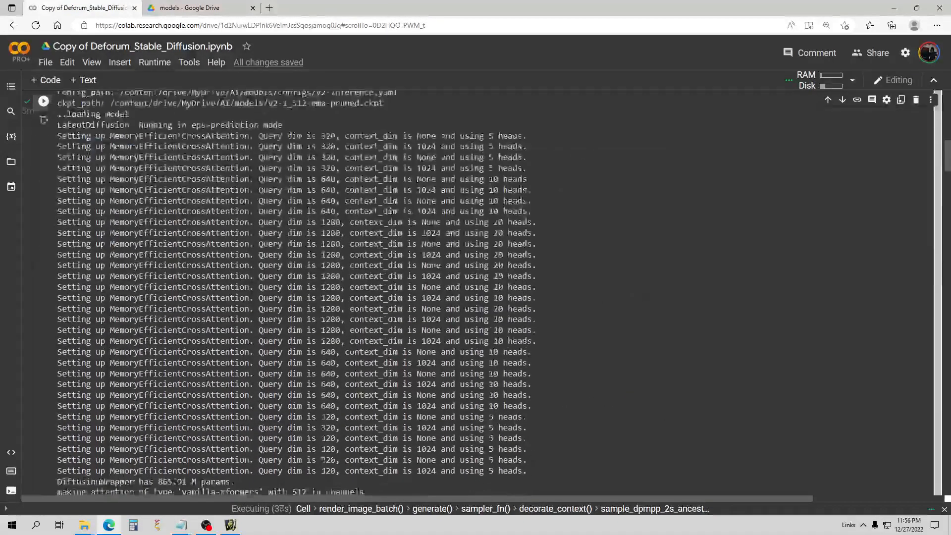
pyautogui.scroll(-15, 212, 313)
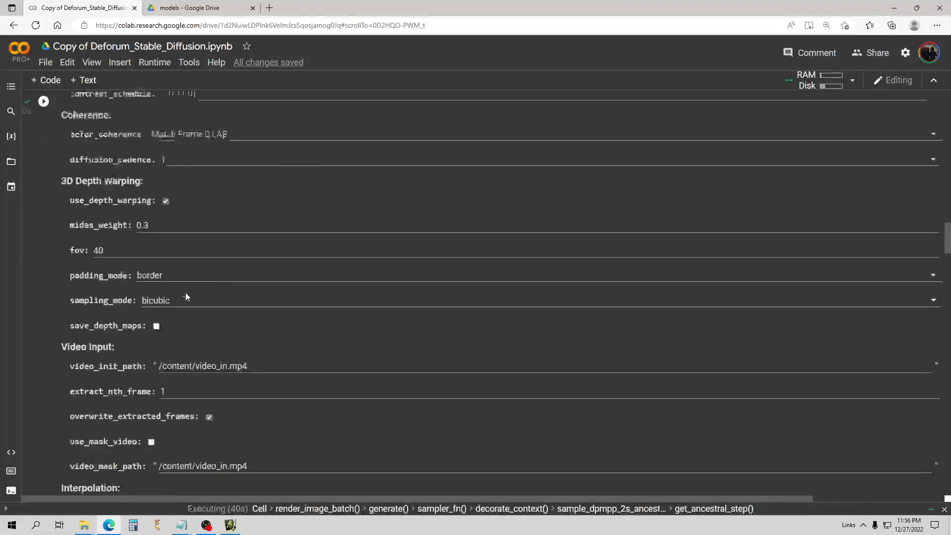
pyautogui.scroll(-12, 177, 251)
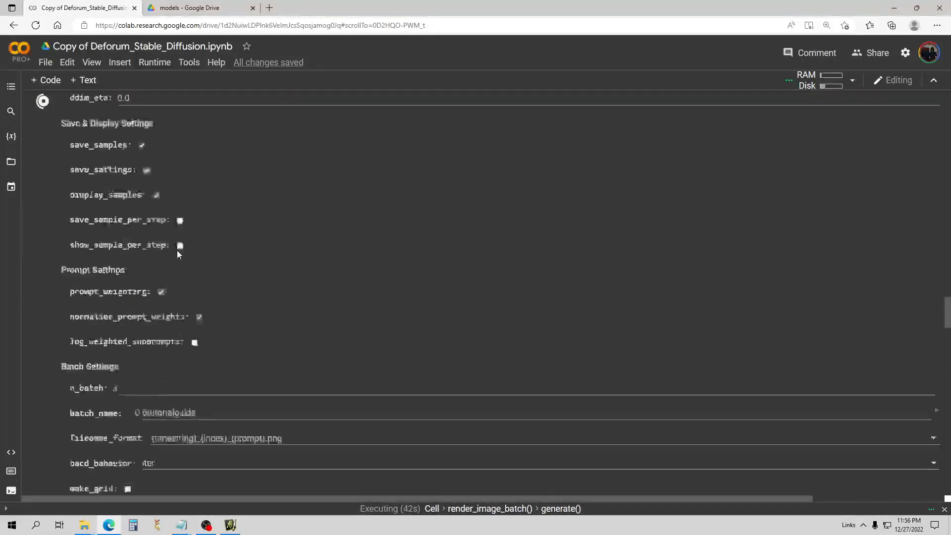
pyautogui.scroll(-20, 188, 247)
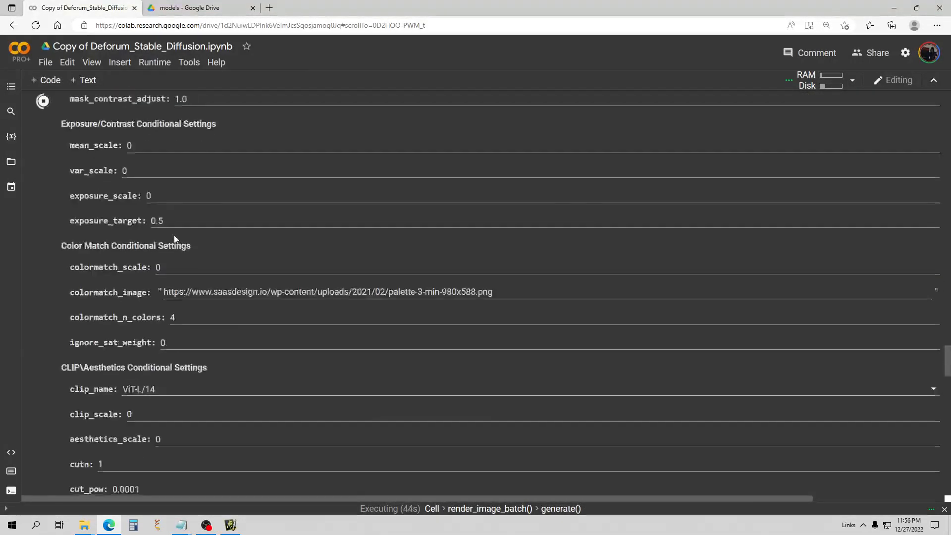
pyautogui.scroll(-5, 190, 236)
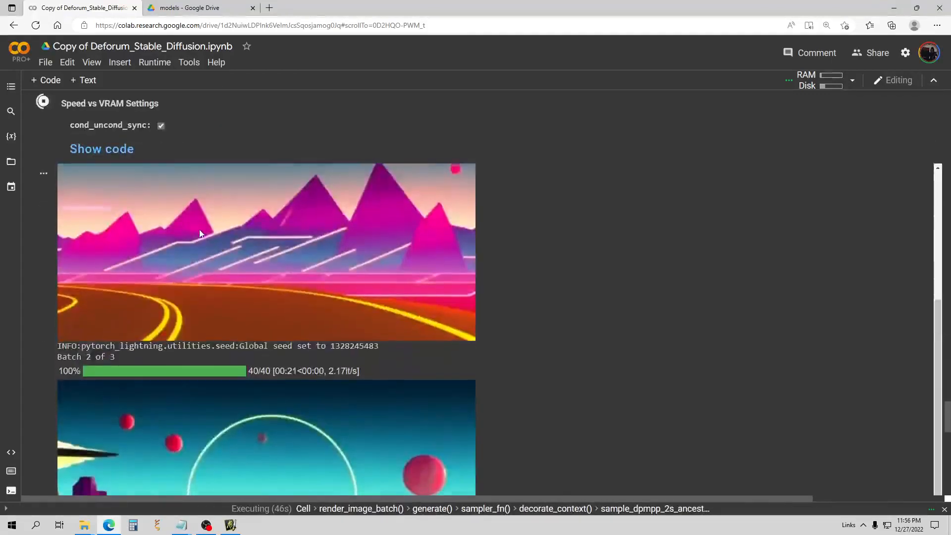
# Watch batch 3's pink neon-road image finish, then scroll back up to the Sampling Settings.
pyautogui.scroll(-3, 613, 290)
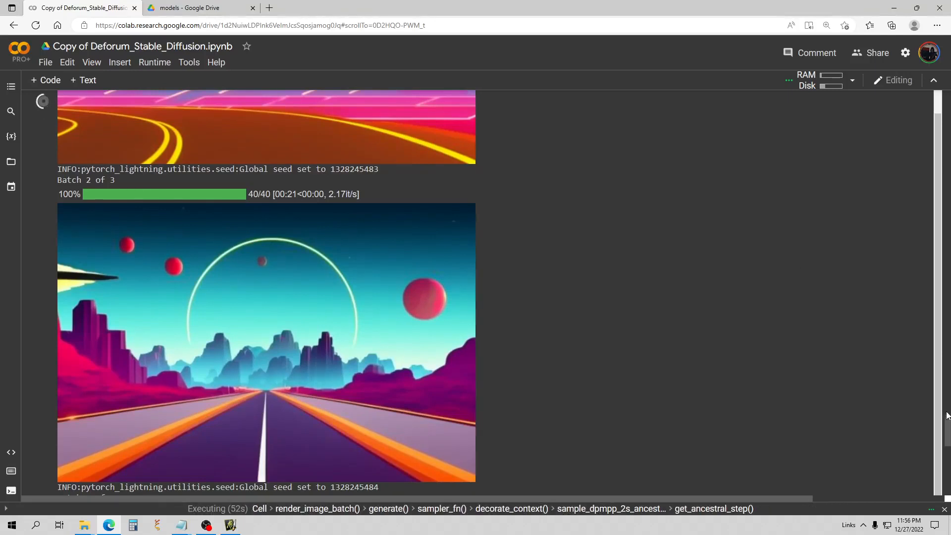
pyautogui.moveTo(948, 423); pyautogui.dragTo(948, 429)
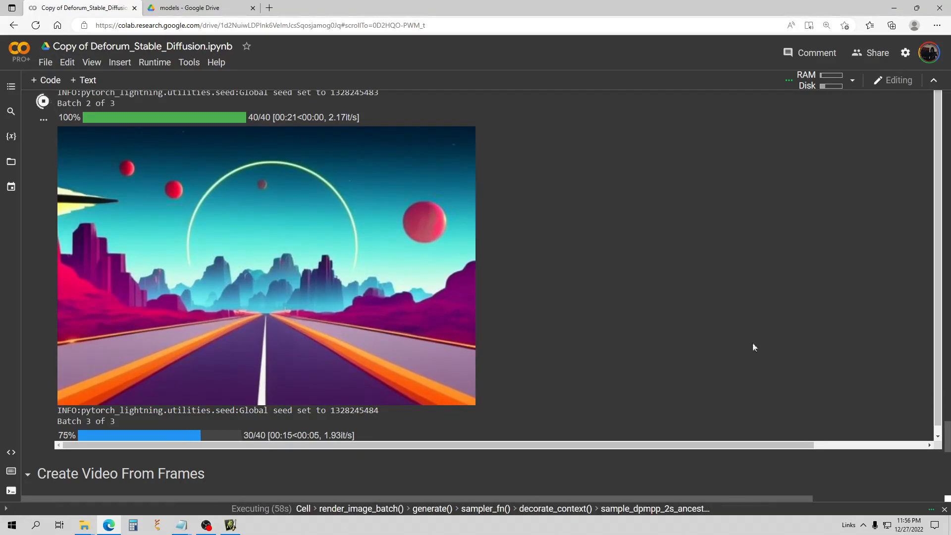
pyautogui.scroll(-1, 758, 324)
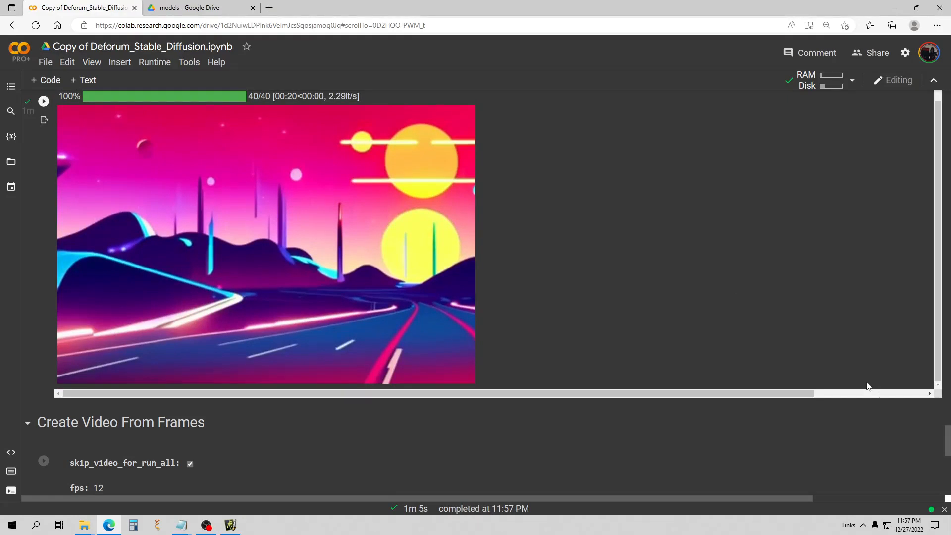
pyautogui.scroll(5, 395, 273)
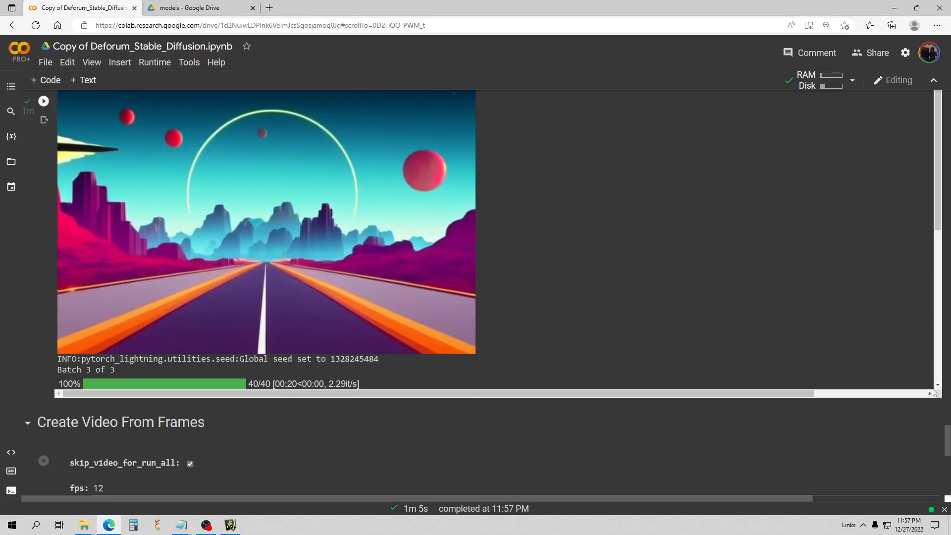
pyautogui.scroll(5, 947, 437)
pyautogui.scroll(15, 414, 310)
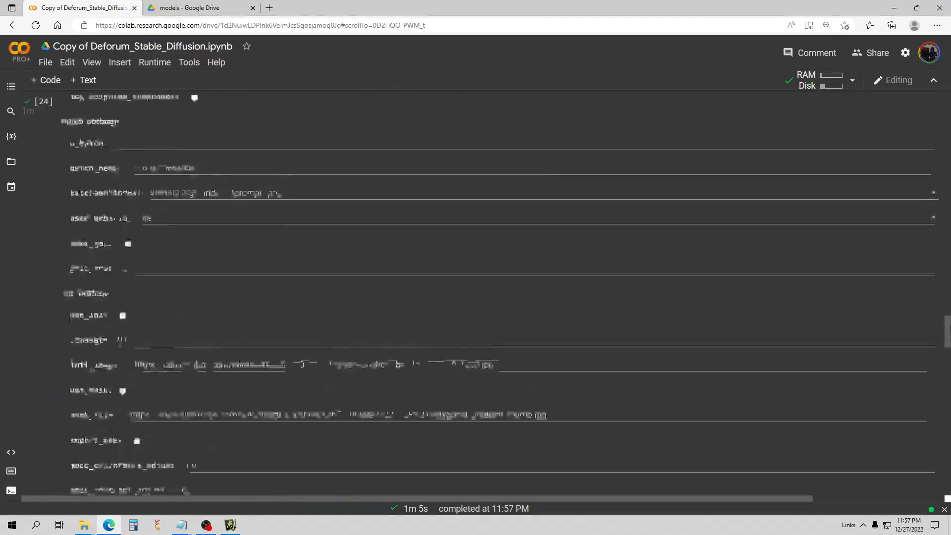
pyautogui.scroll(4, 414, 314)
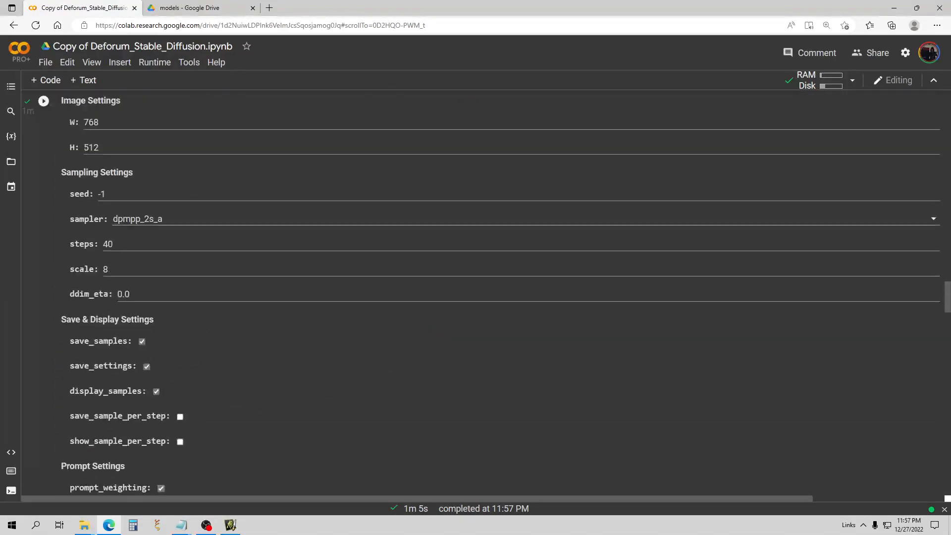
# Set the sampler to euler and rerun the cell for the same neon road prompt.
pyautogui.click(170, 220)
pyautogui.click(139, 278)
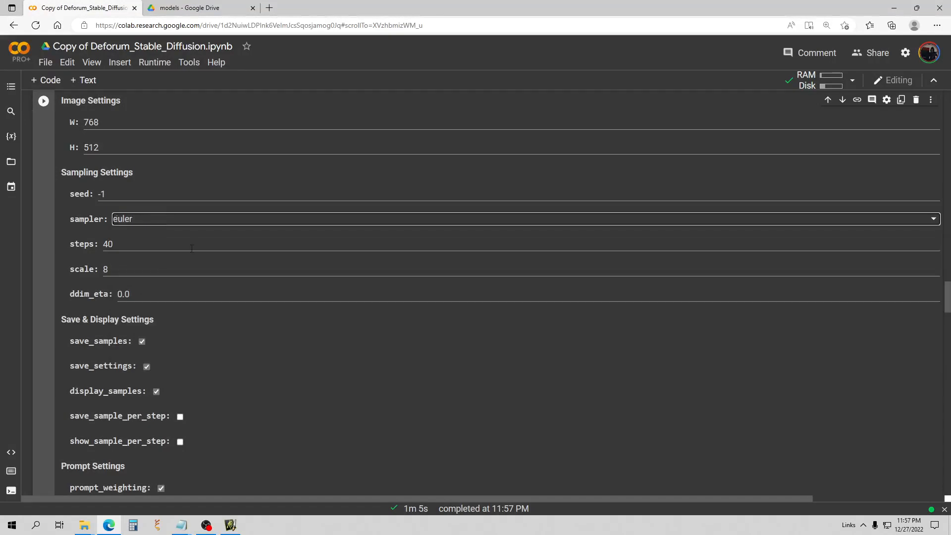
pyautogui.scroll(5, 192, 248)
pyautogui.click(47, 243)
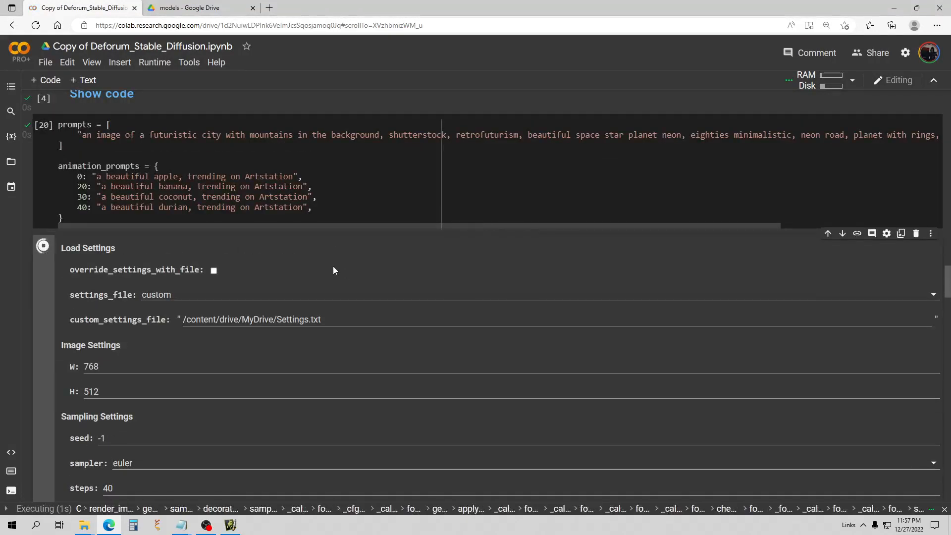
pyautogui.scroll(-1, 330, 271)
pyautogui.scroll(-17, 329, 266)
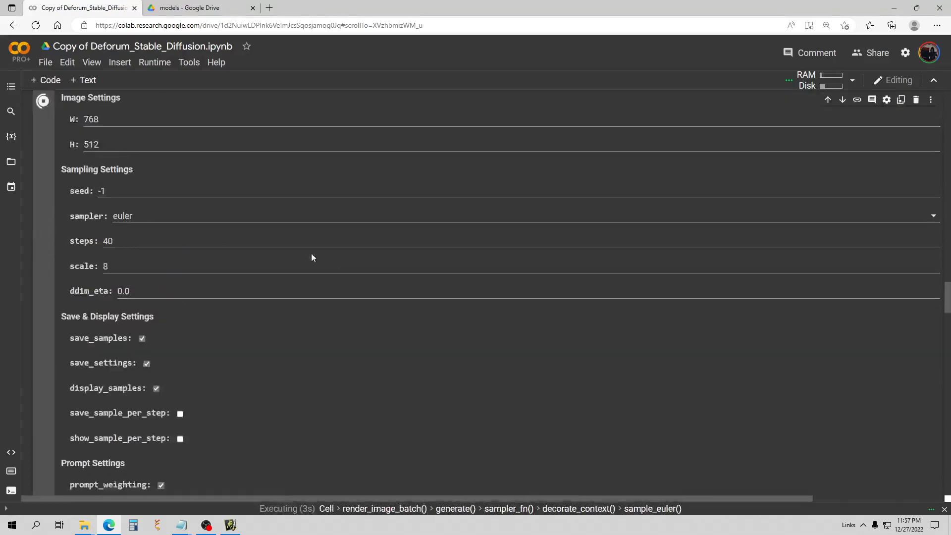
pyautogui.scroll(-13, 292, 244)
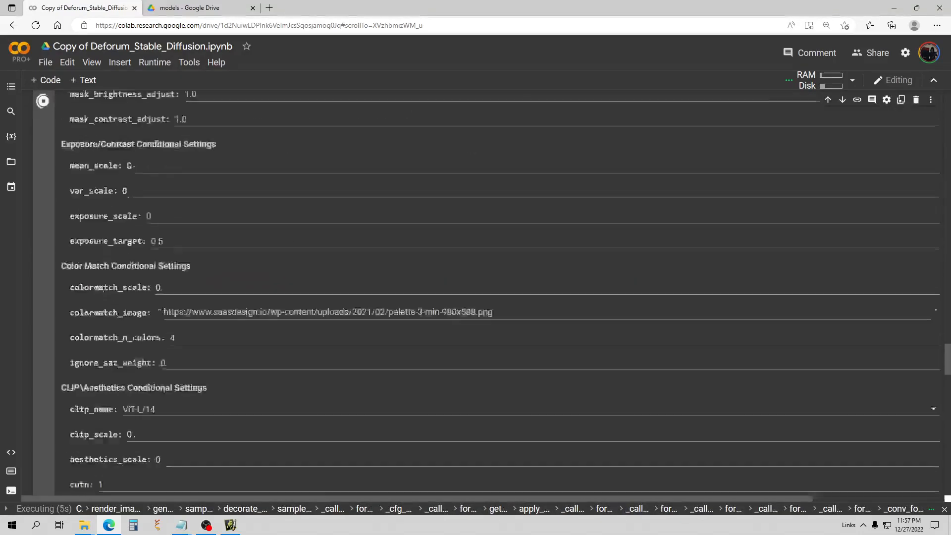
pyautogui.scroll(-3, 292, 248)
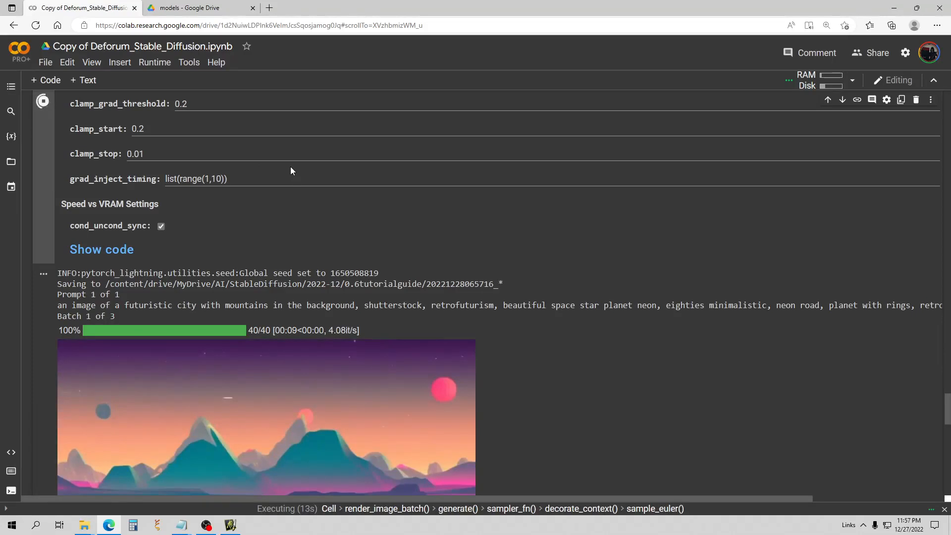
# Scroll through the output as the euler run finishes all three images in 35s.
pyautogui.scroll(-4, 349, 173)
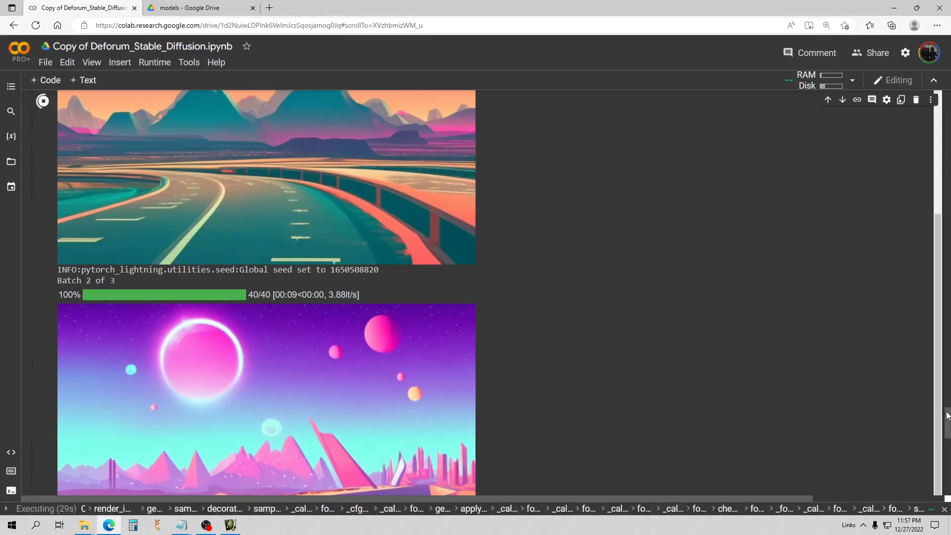
pyautogui.moveTo(946, 412); pyautogui.dragTo(950, 422)
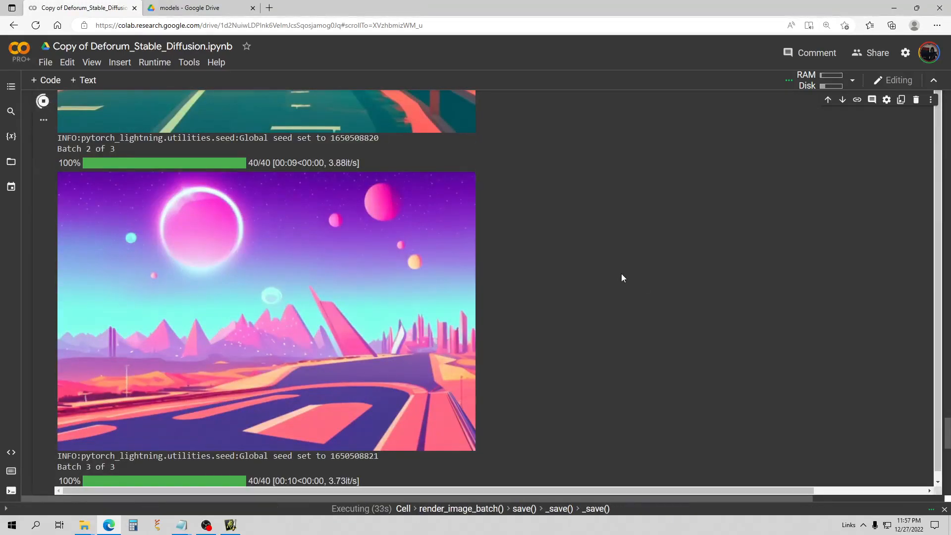
pyautogui.scroll(-1, 620, 268)
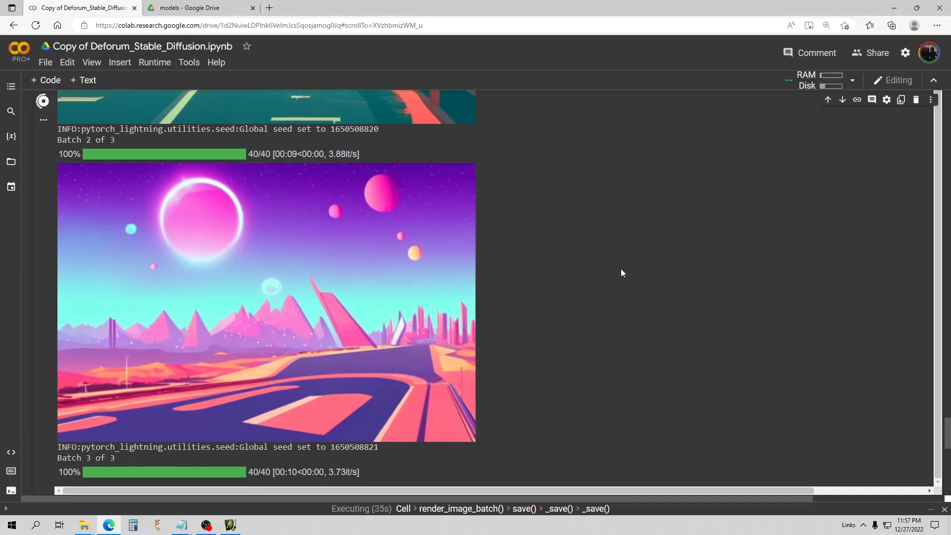
pyautogui.scroll(-2, 577, 225)
pyautogui.scroll(-5, 577, 225)
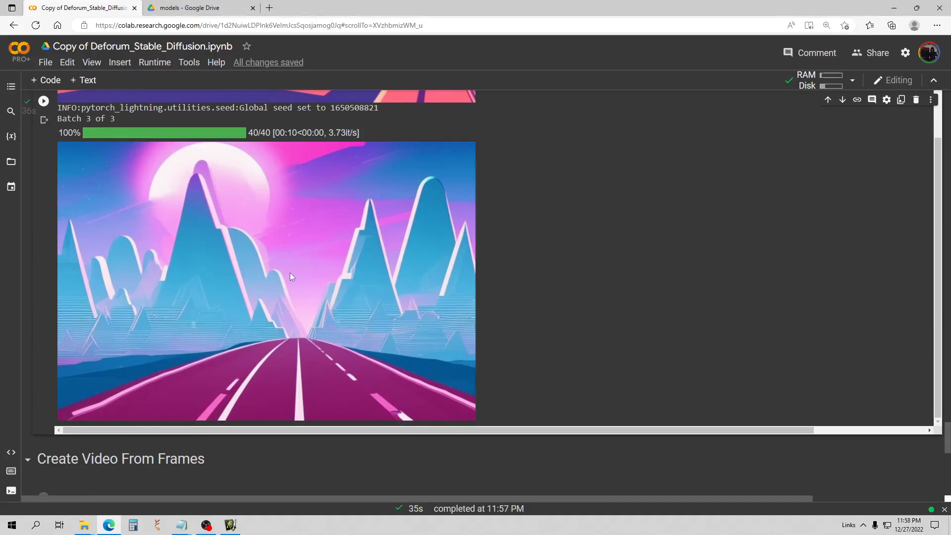
pyautogui.scroll(-1, 340, 273)
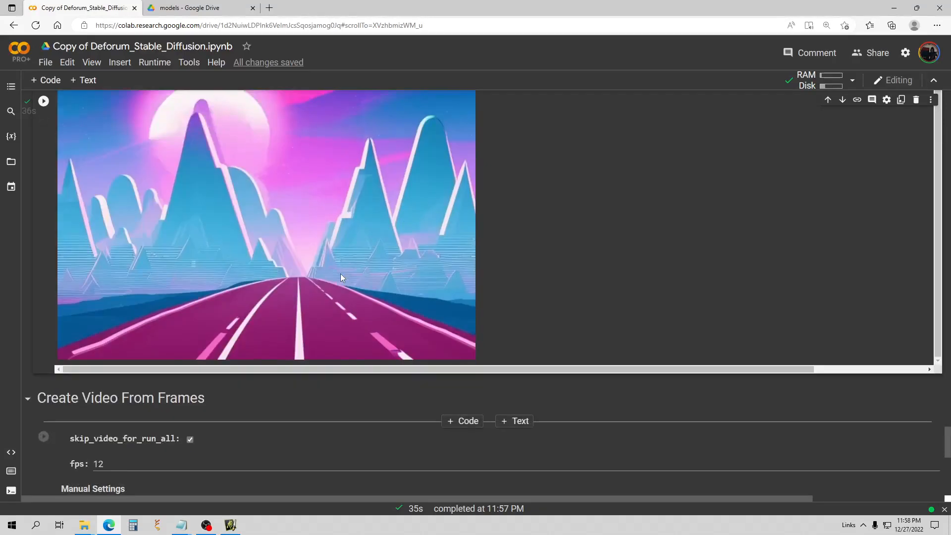